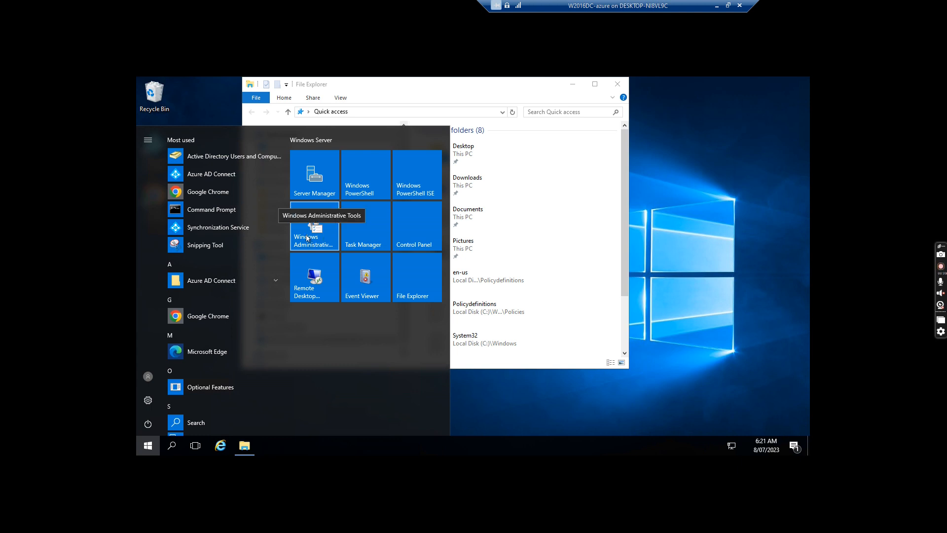
Minimize File Explorer so the Start menu's Windows Server tiles stay visible
click(307, 238)
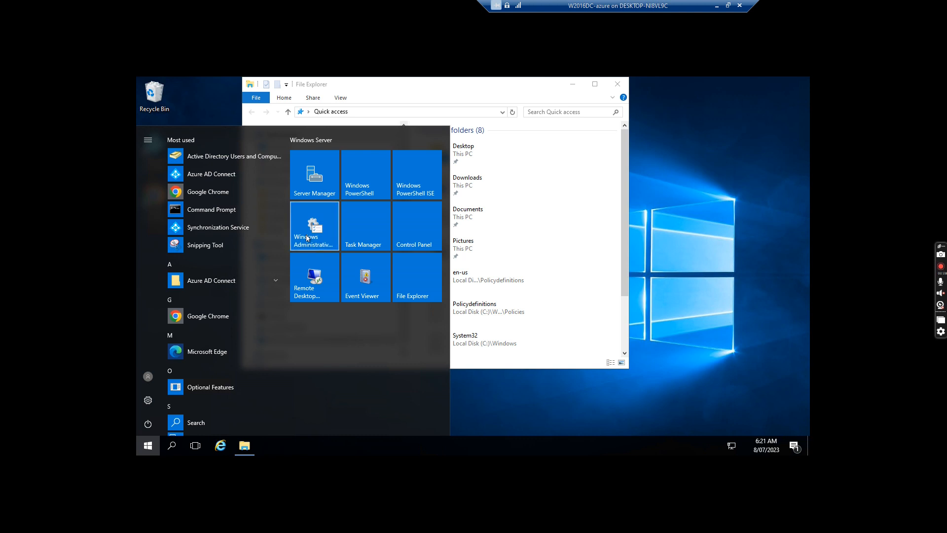
click(572, 84)
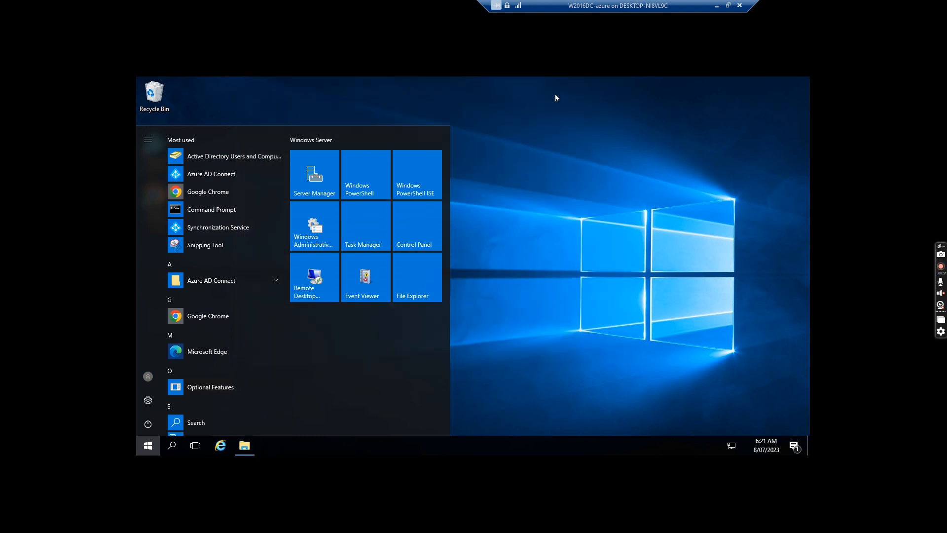
Open the Windows Administrative Tools folder, cancel the accidental shortcut rename, and close the duplicate window
click(307, 237)
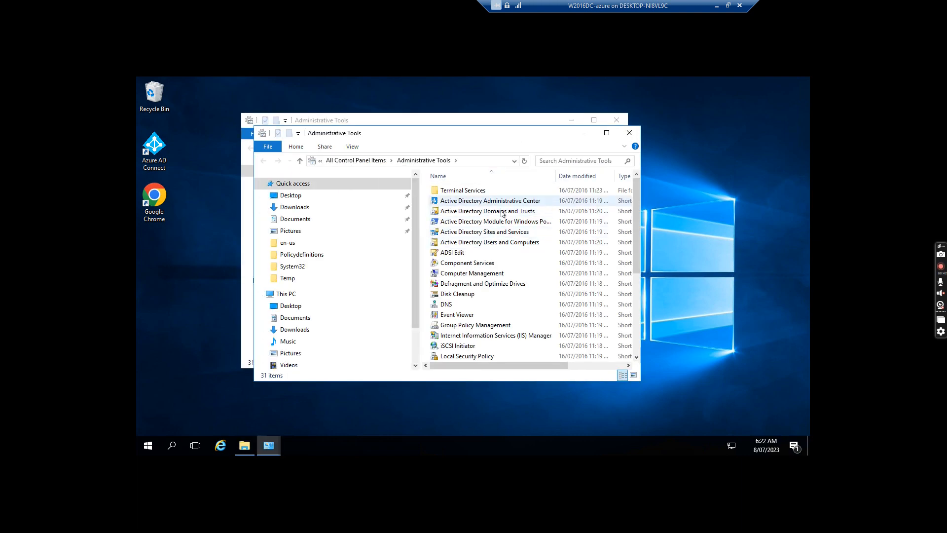
click(459, 276)
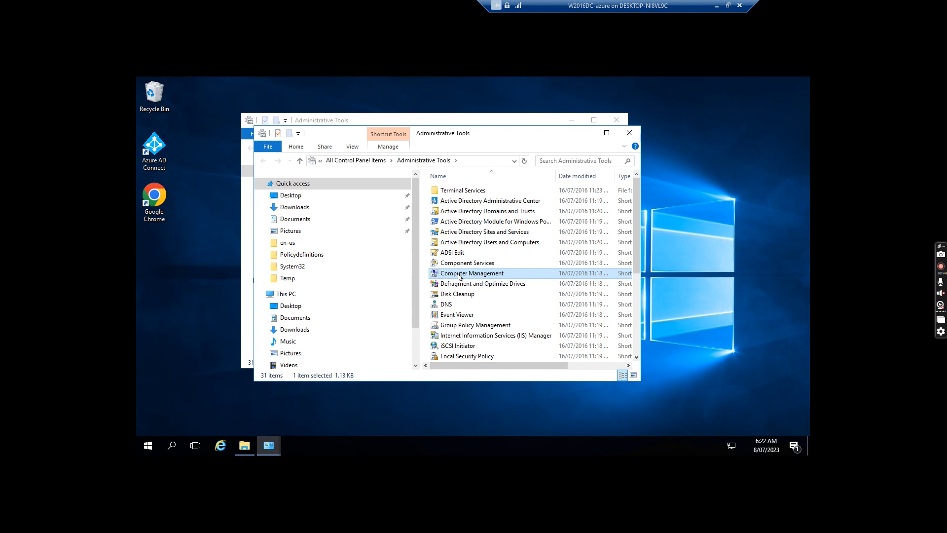
click(459, 277)
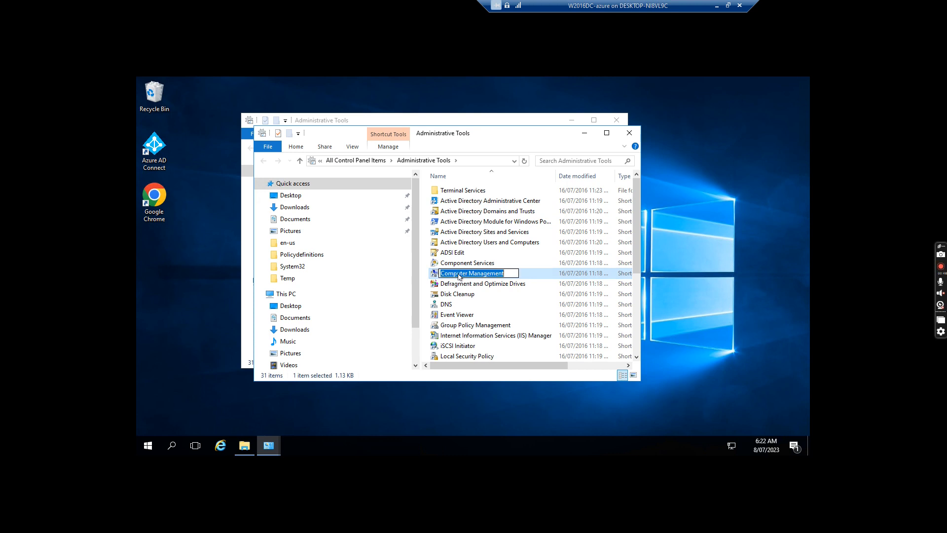
click(436, 275)
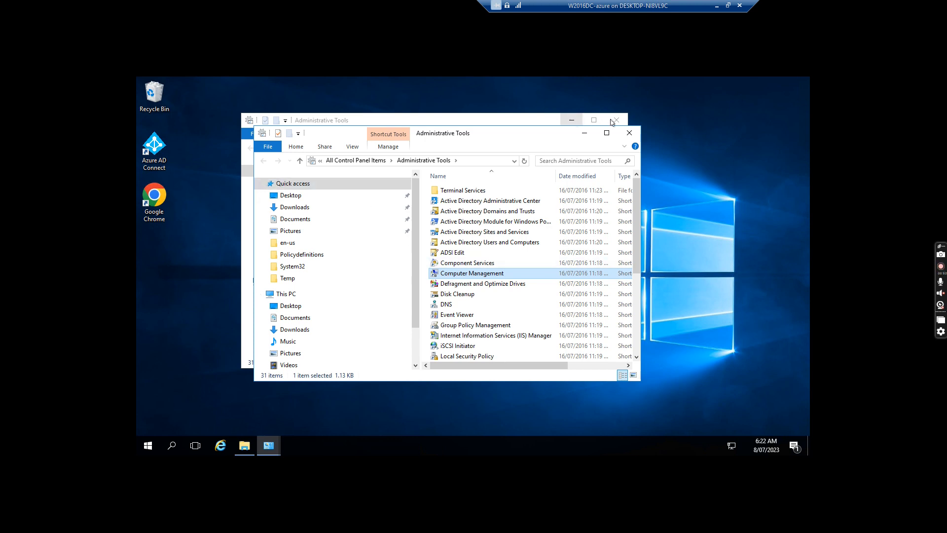
click(616, 121)
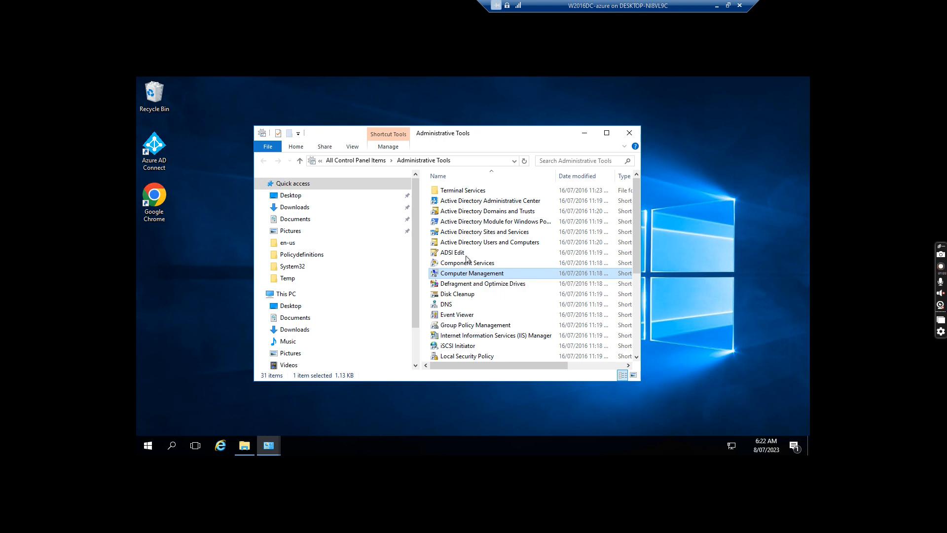
Launch Computer Management, minimize Administrative Tools, and go to Disk Management
click(467, 274)
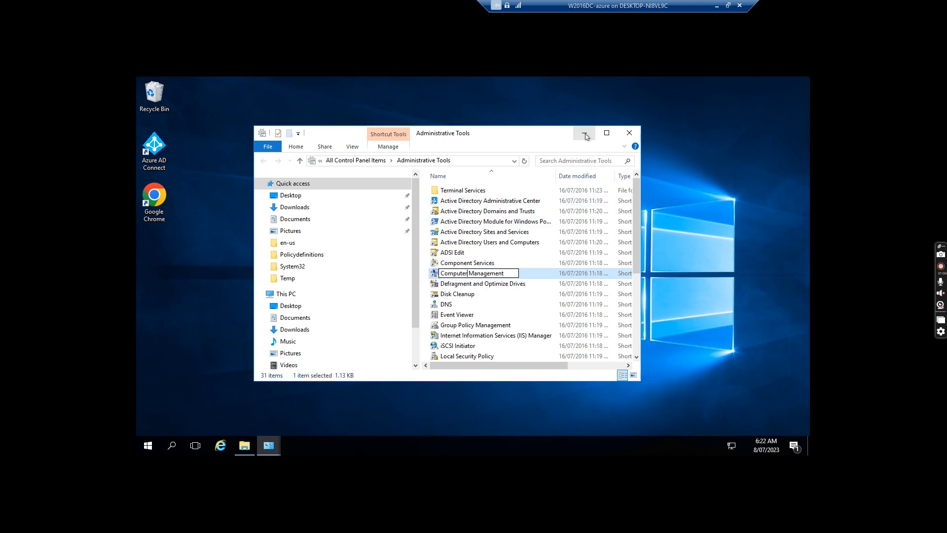
click(584, 134)
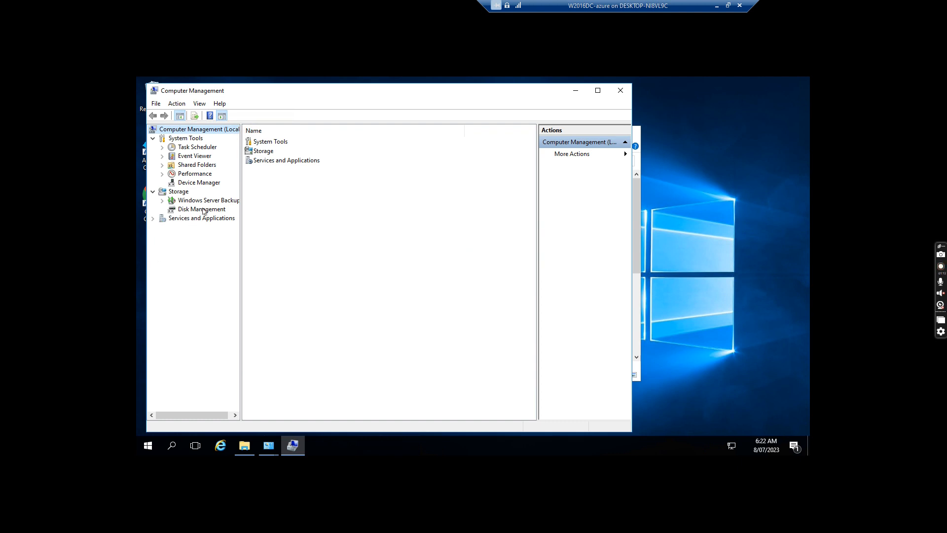
click(204, 210)
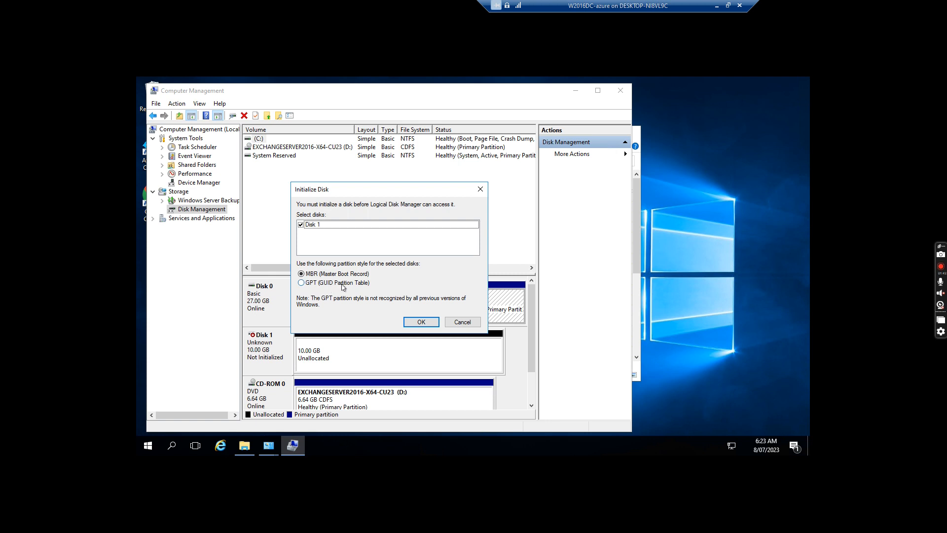
Initialize Disk 1 with the GPT (GUID Partition Table) partition style
click(301, 285)
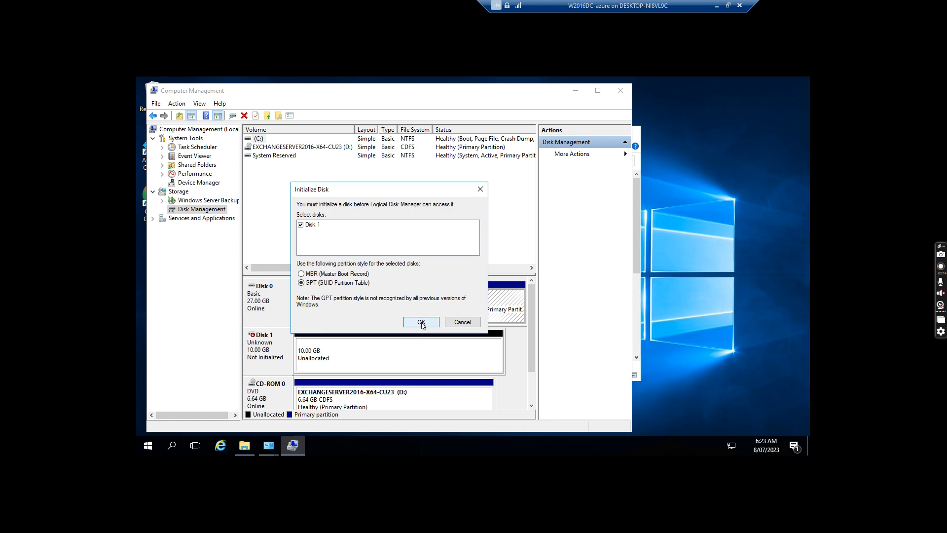
click(422, 325)
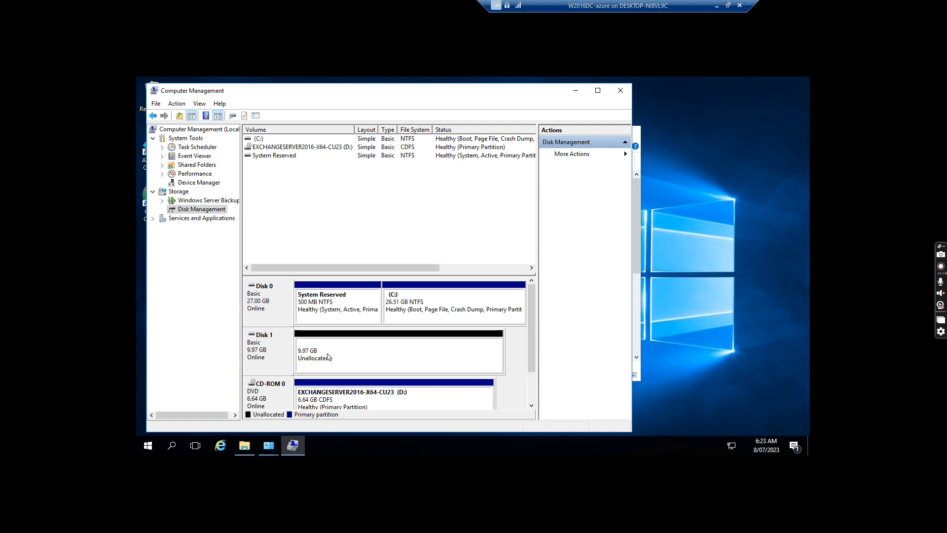
Create a full-size 10206 MB NTFS simple volume labelled Data on Disk 1's unallocated space
right_click(329, 356)
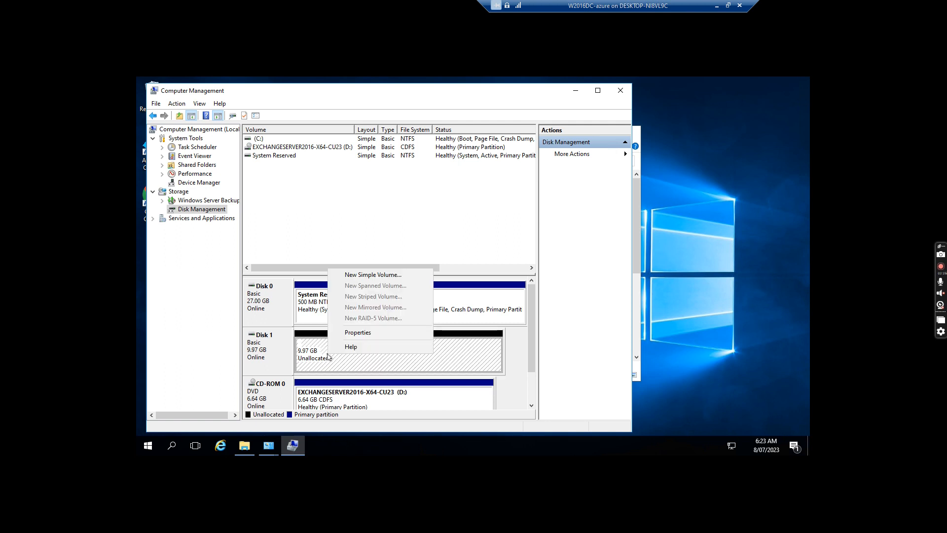
click(375, 275)
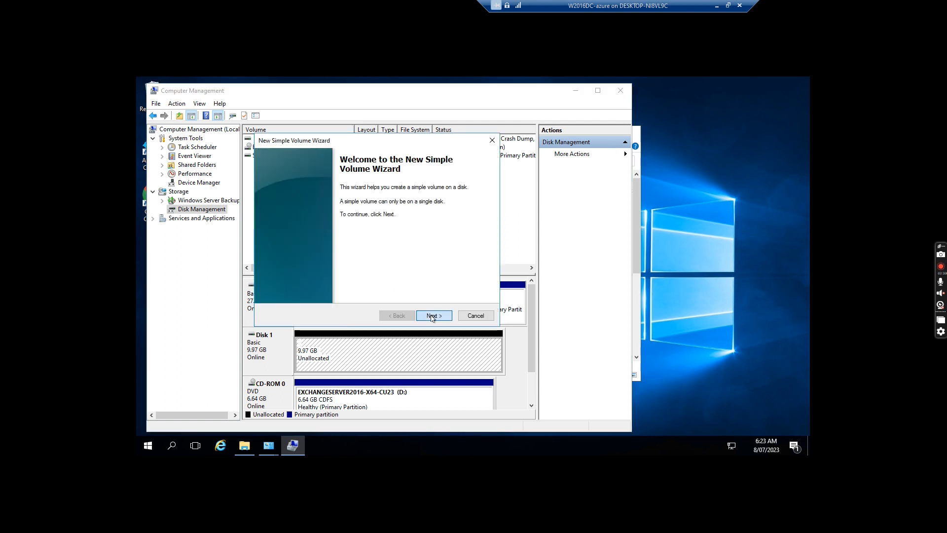
click(432, 316)
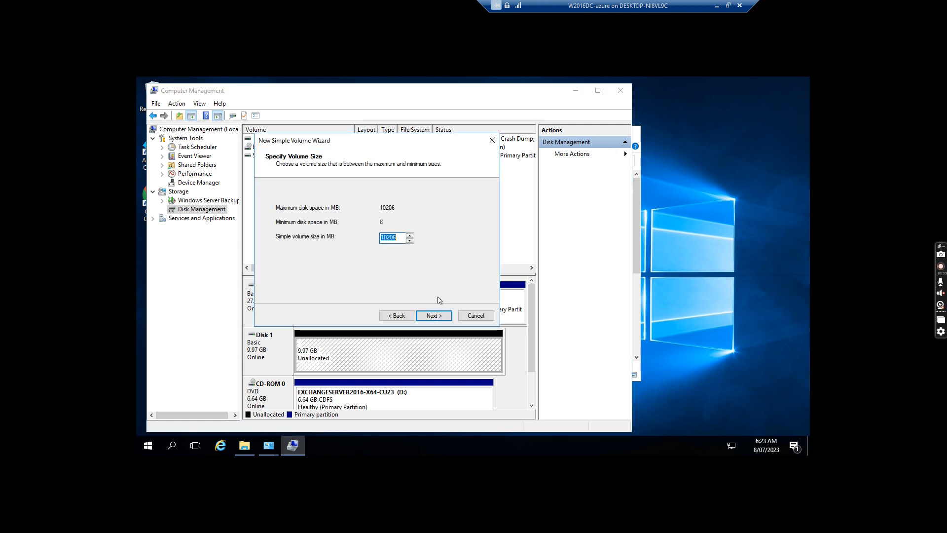
click(433, 316)
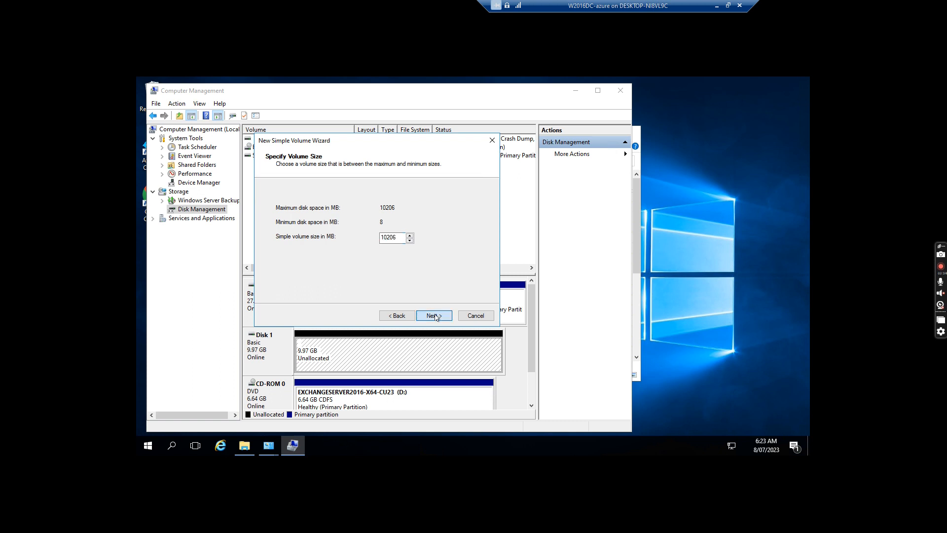
click(395, 256)
drag(395, 257, 349, 253)
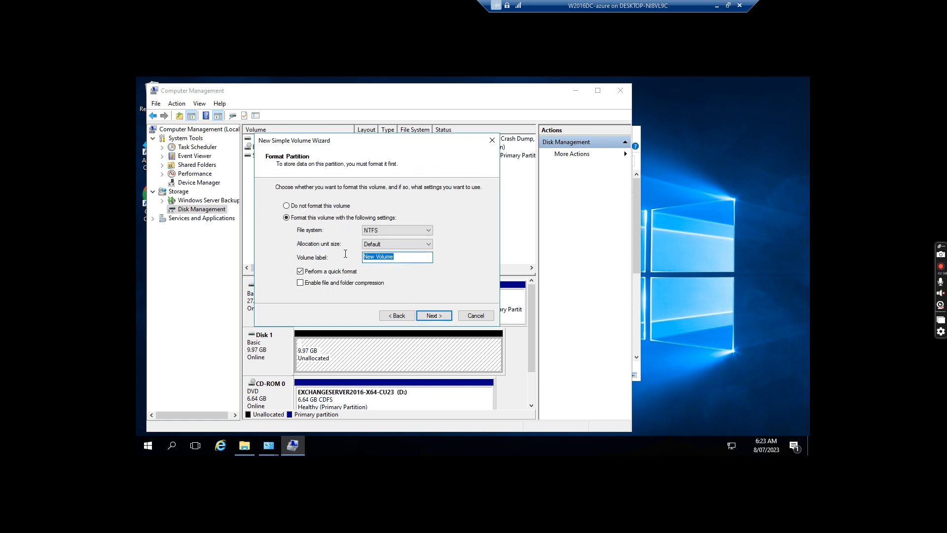
text(Data)
click(434, 315)
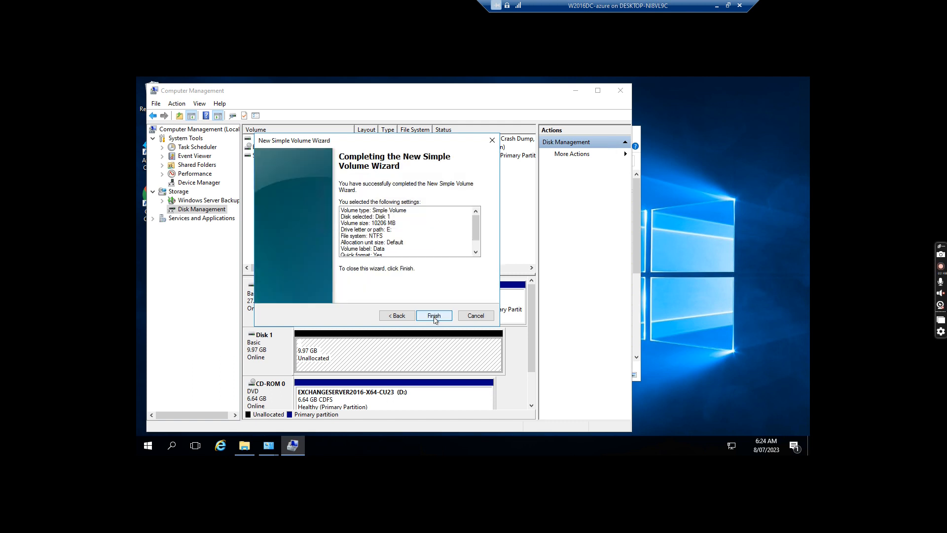
click(434, 318)
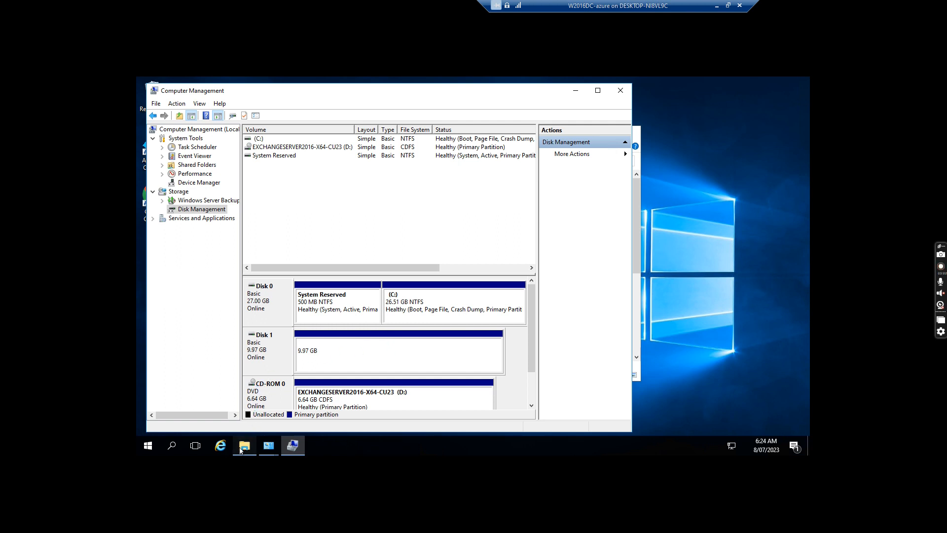
click(241, 450)
Open the new Data (E:) drive from a maximized This PC window
click(573, 86)
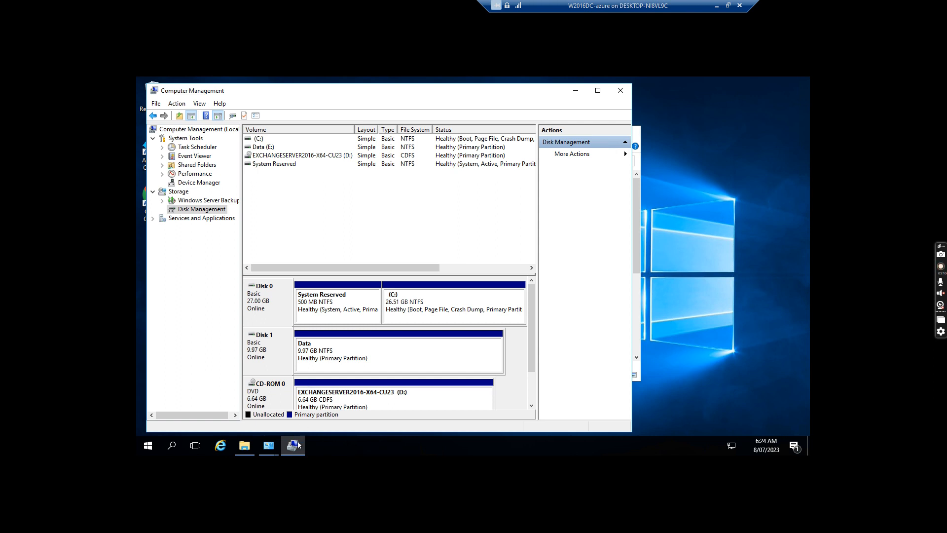
click(243, 446)
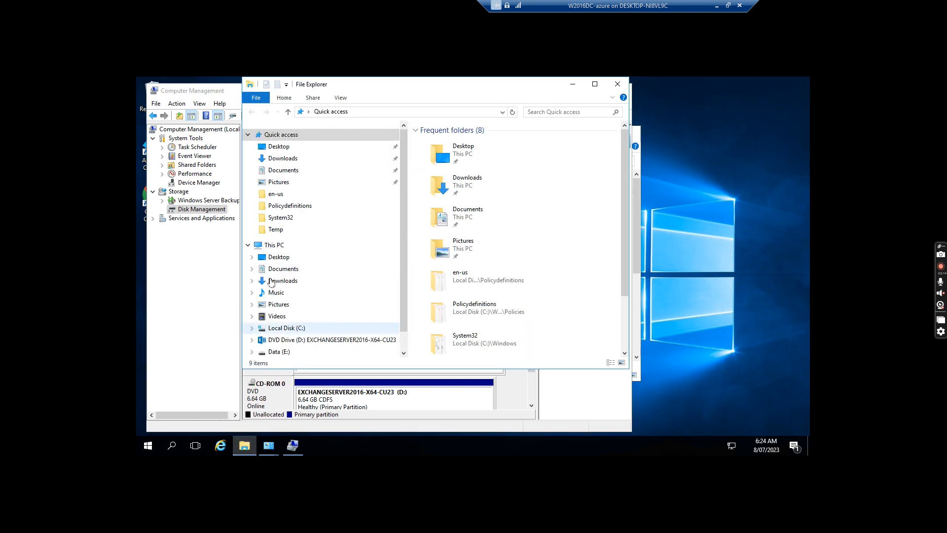
click(270, 245)
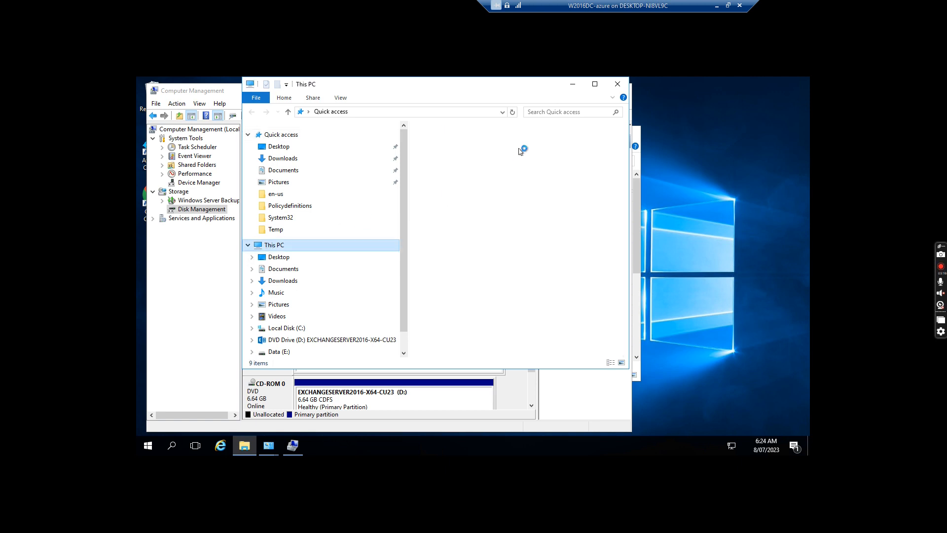
click(595, 84)
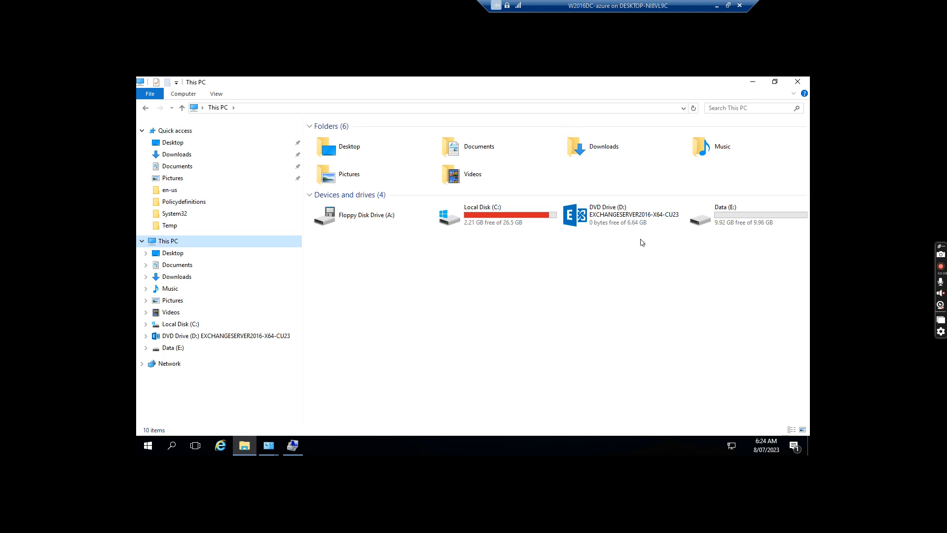
double_click(731, 219)
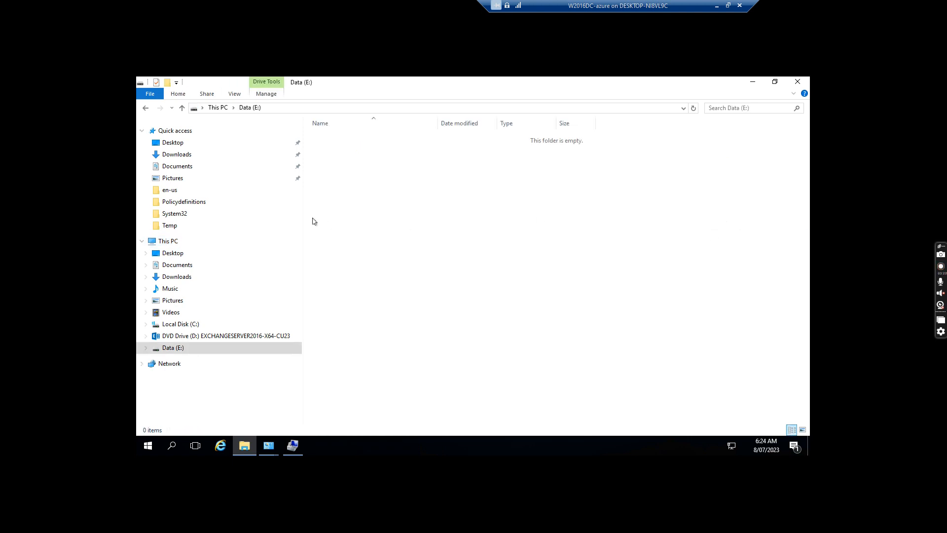
Create a new folder on Data (E:), name it Homedrive, and open it
right_click(330, 157)
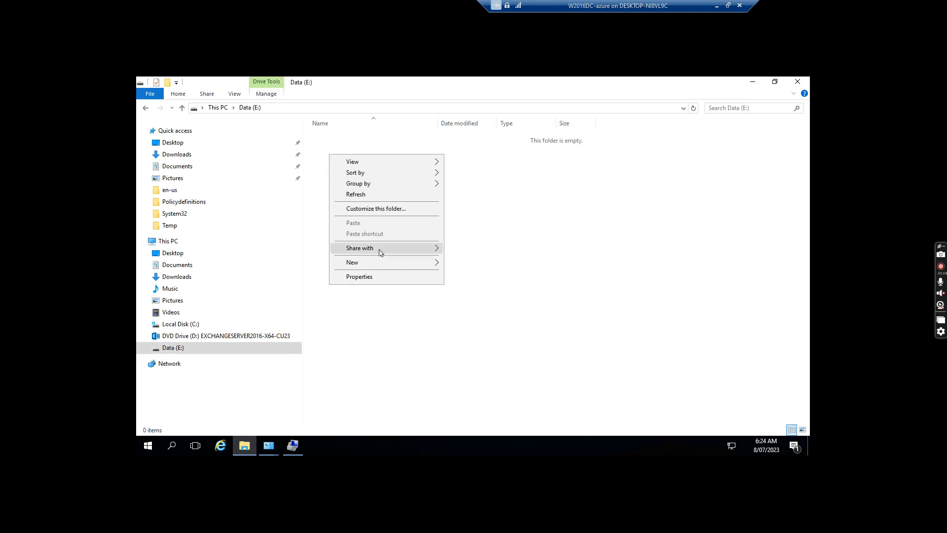
mouse_move(362, 267)
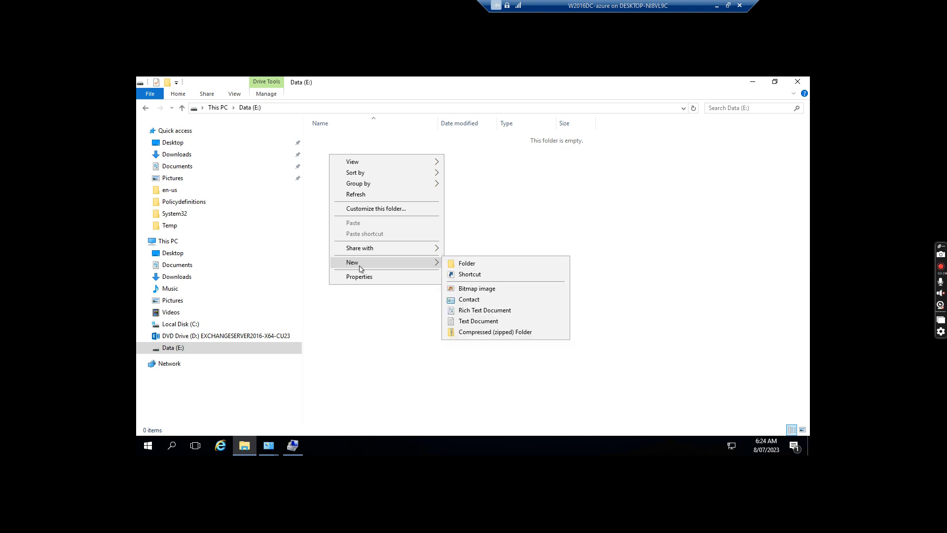
click(468, 265)
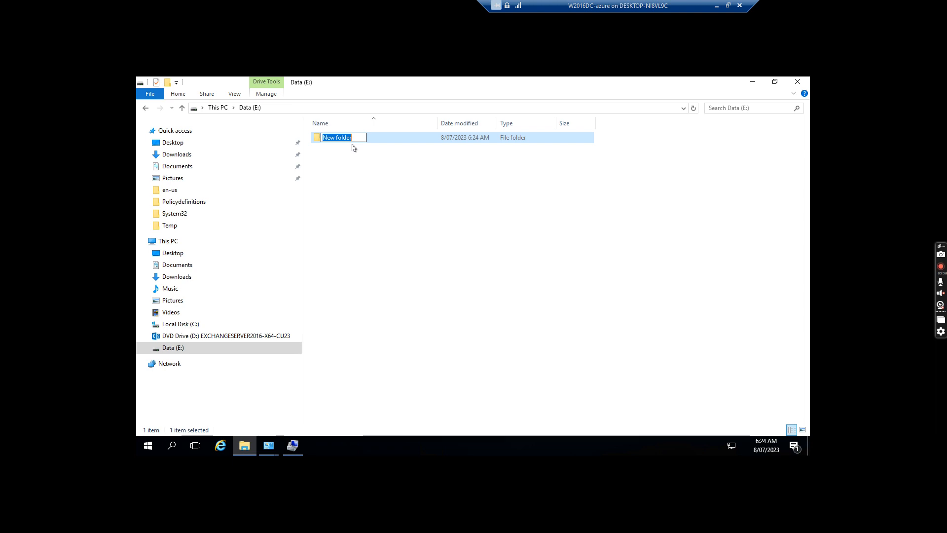
click(354, 148)
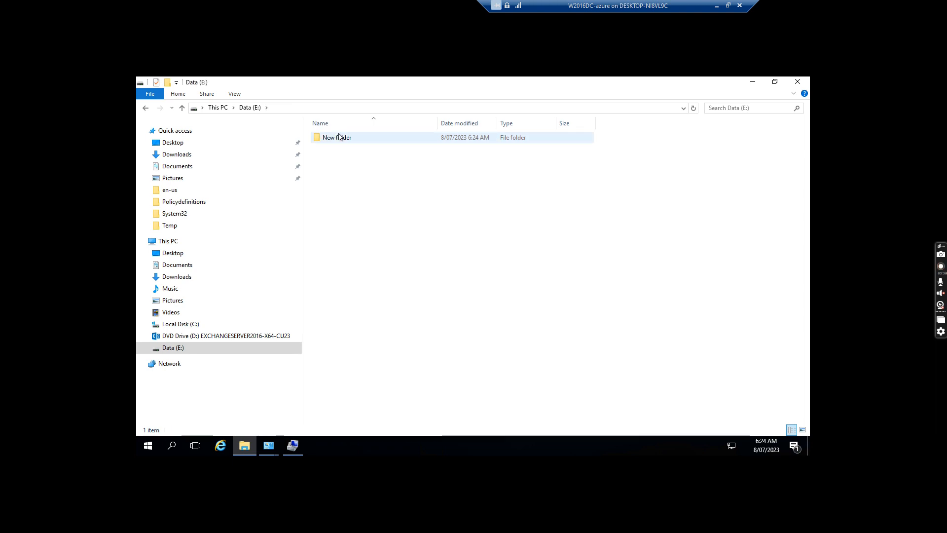
click(339, 141)
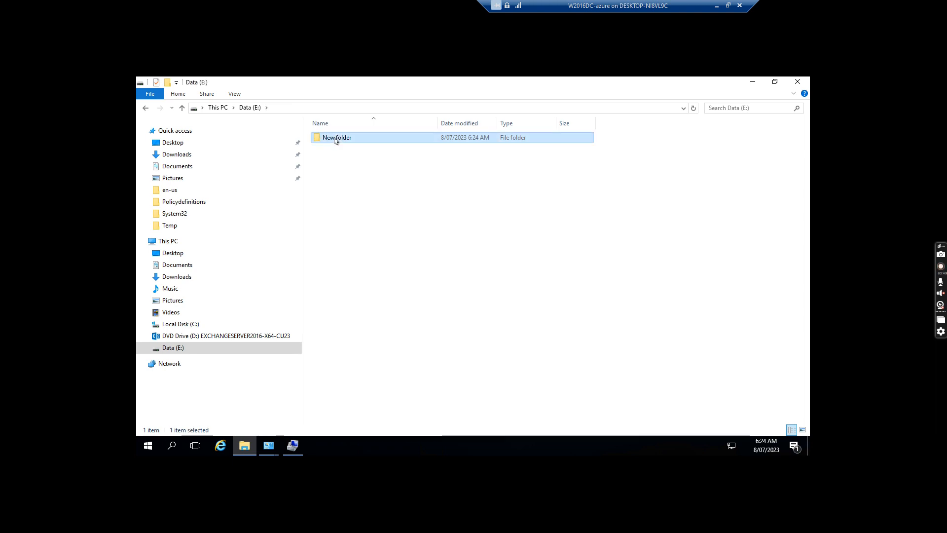
click(331, 140)
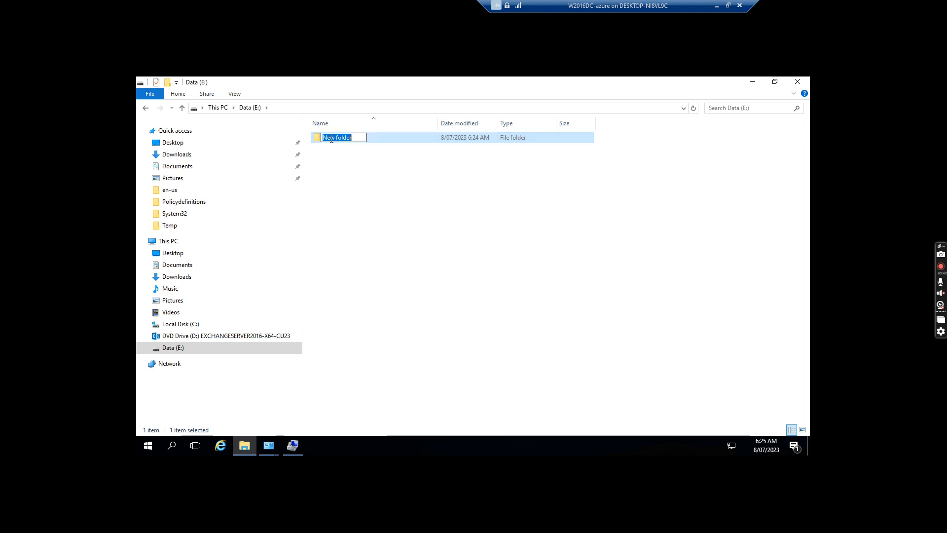
text(Homedrive)
key(Return)
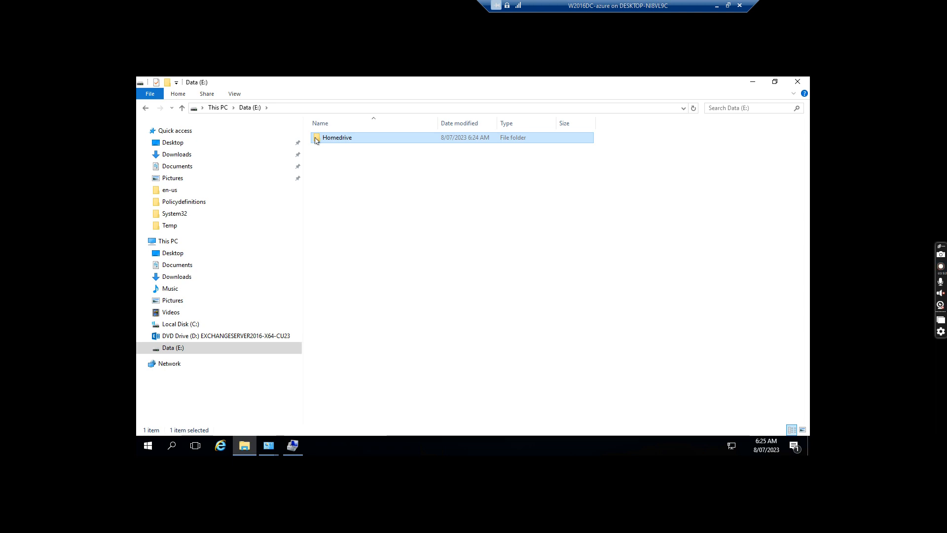
double_click(327, 138)
Share the Homedrive folder with Everyone at Read/Write permission
right_click(317, 139)
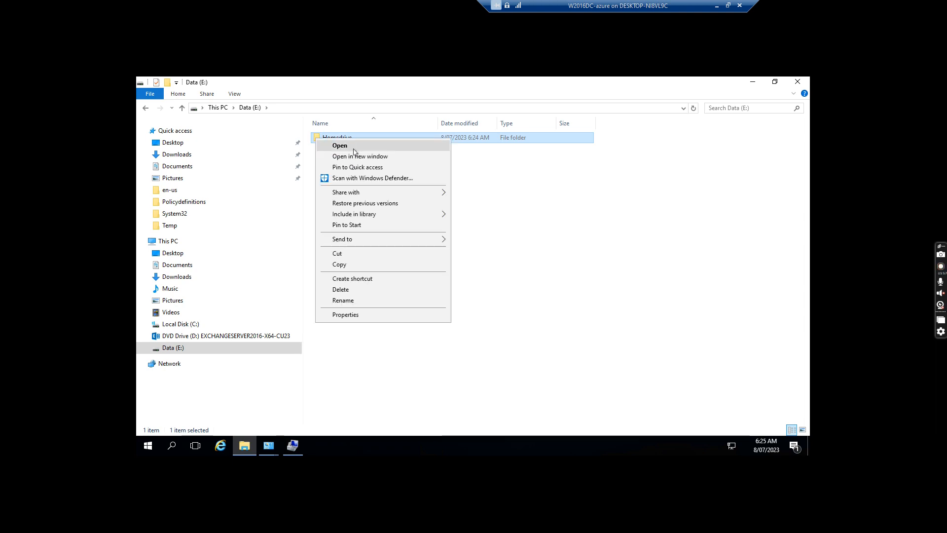
mouse_move(368, 195)
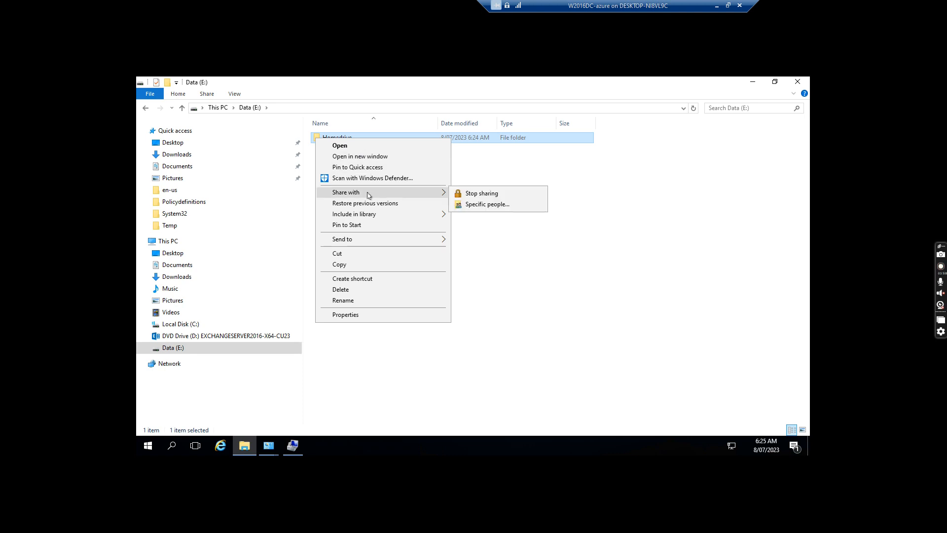
click(483, 206)
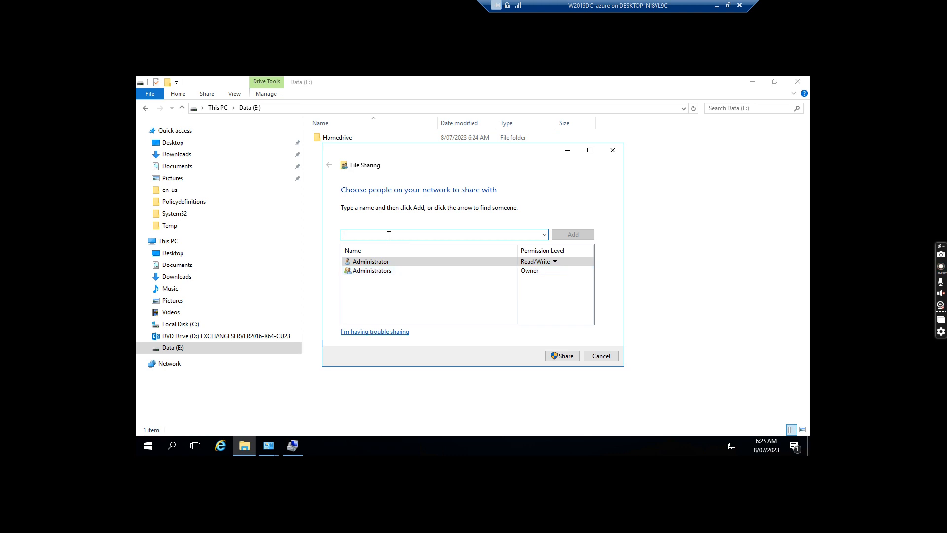
text(everyone)
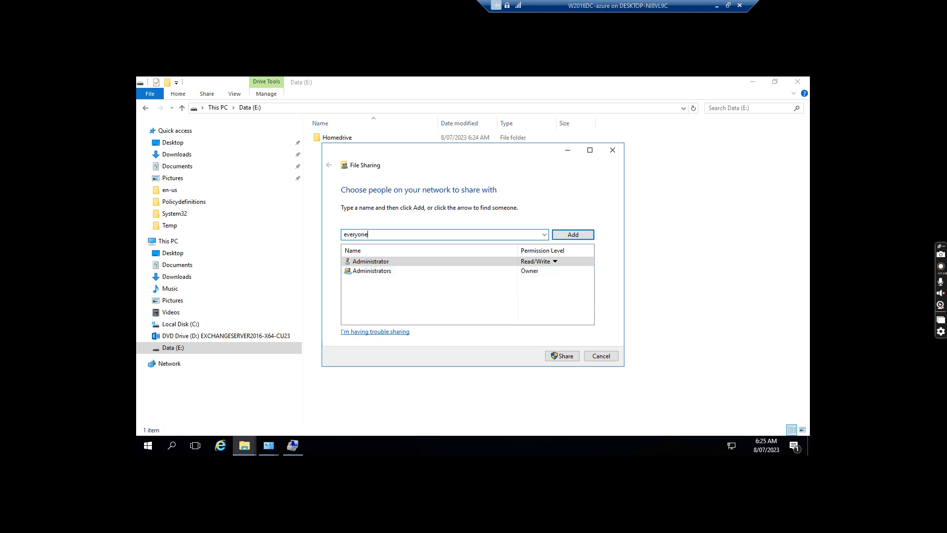
click(573, 235)
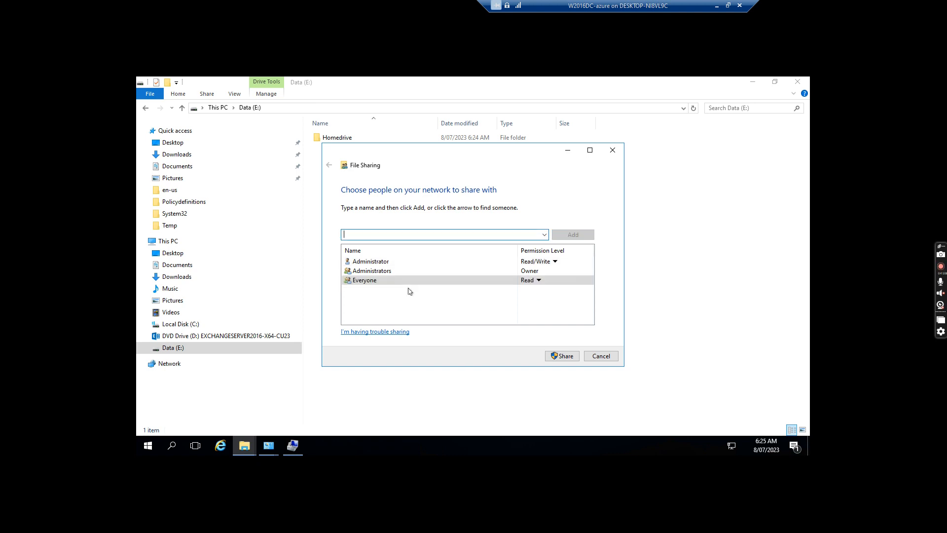
click(538, 281)
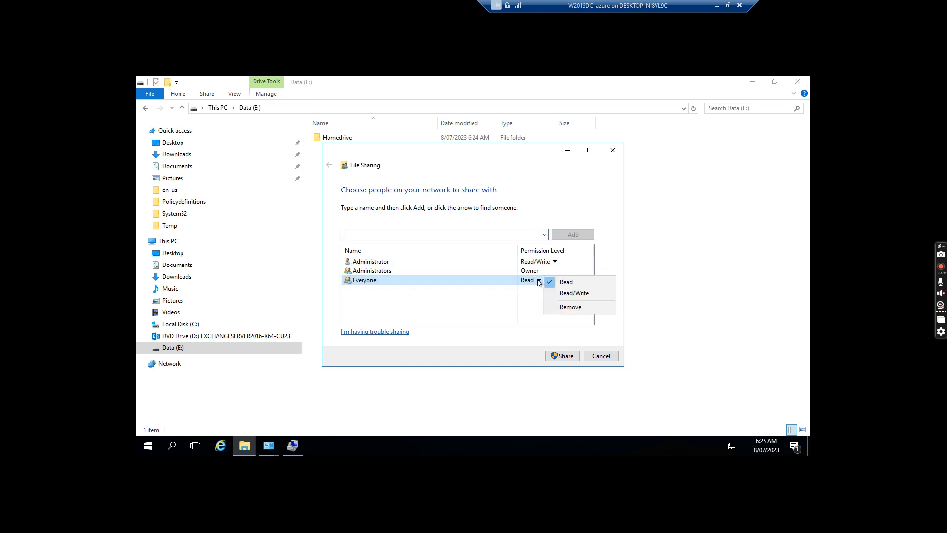
click(576, 294)
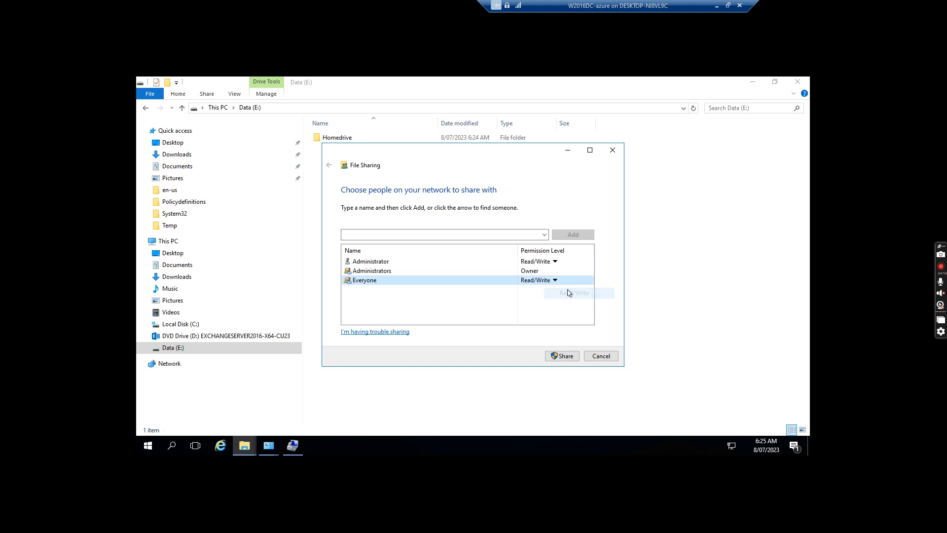
click(564, 357)
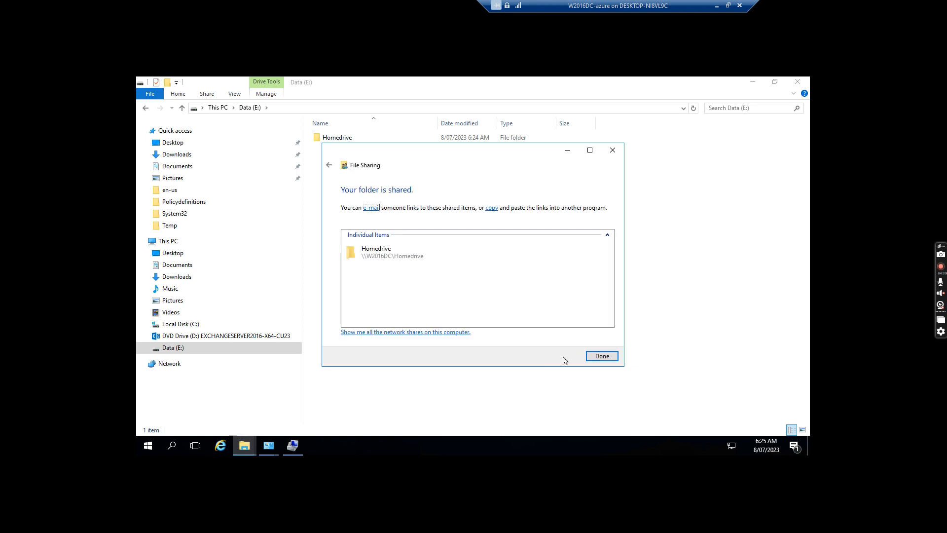
click(603, 356)
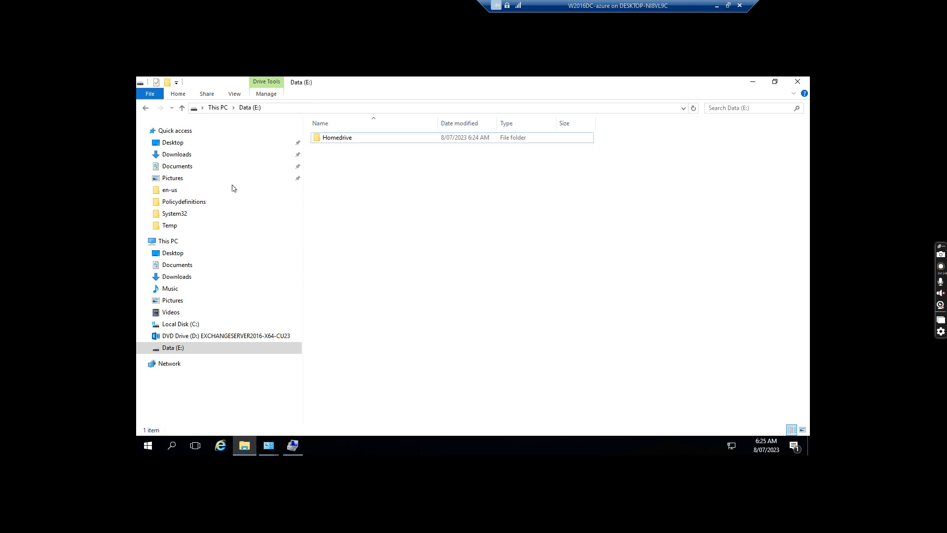
click(342, 139)
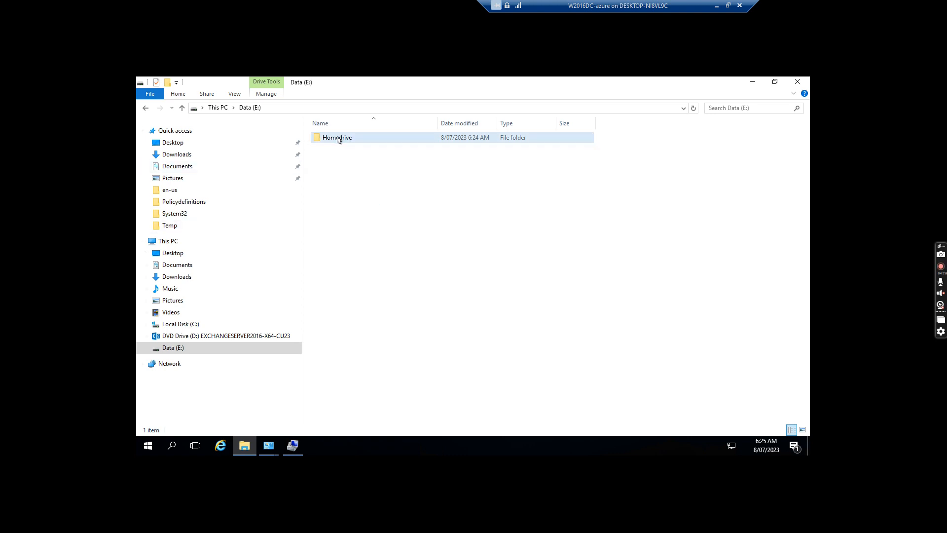
double_click(337, 139)
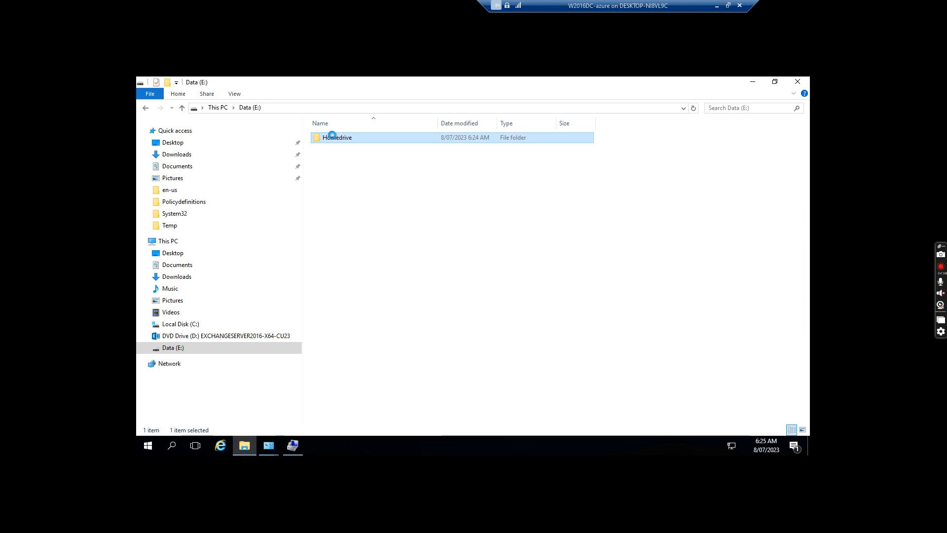
right_click(337, 138)
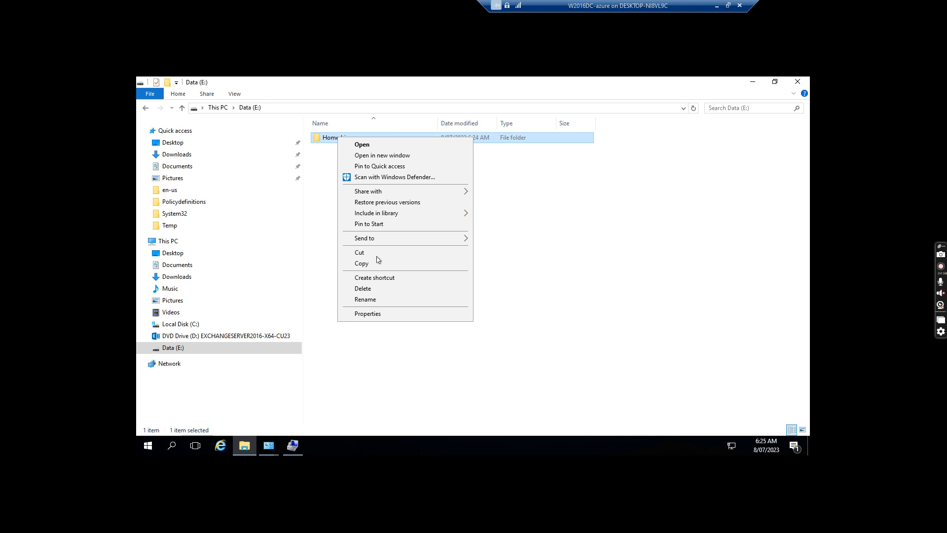
Open Homedrive's Properties > Sharing > Advanced Sharing and begin adding a share name
click(372, 316)
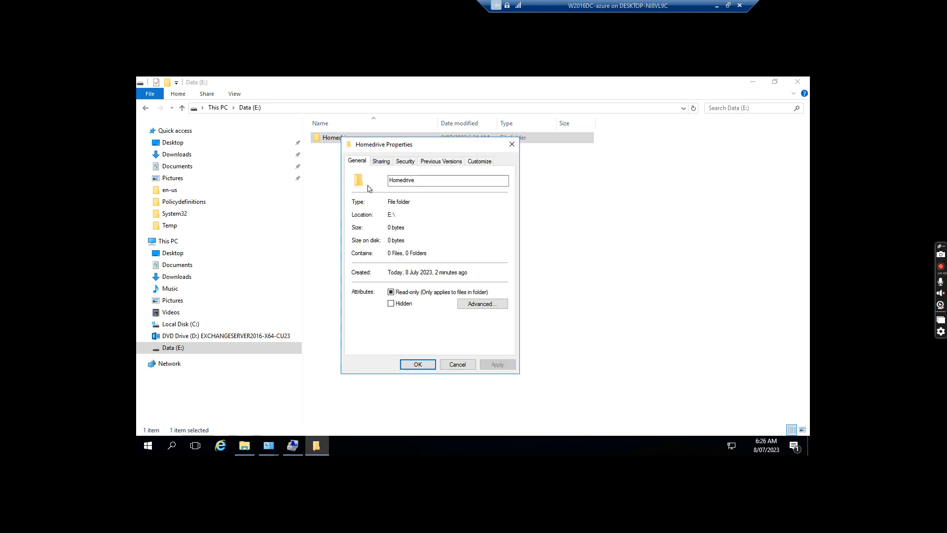
click(379, 162)
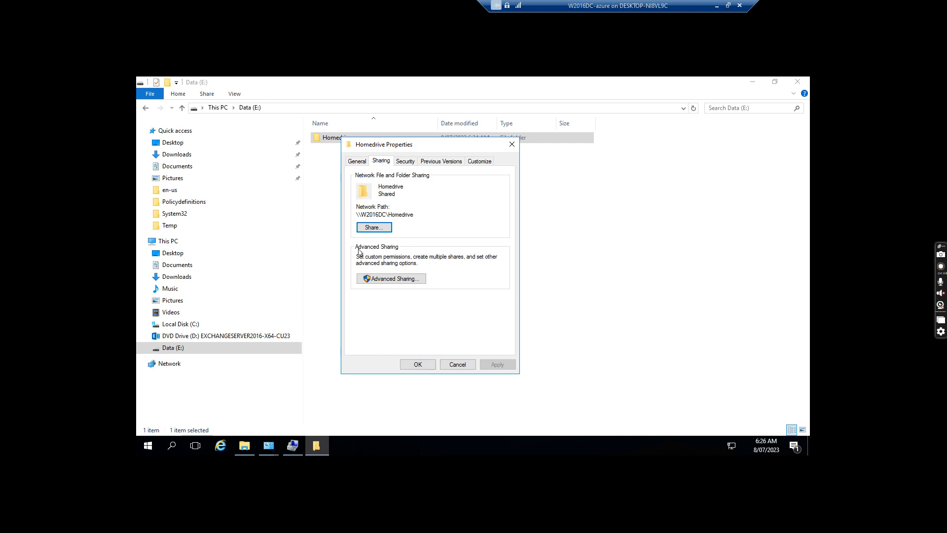
click(391, 277)
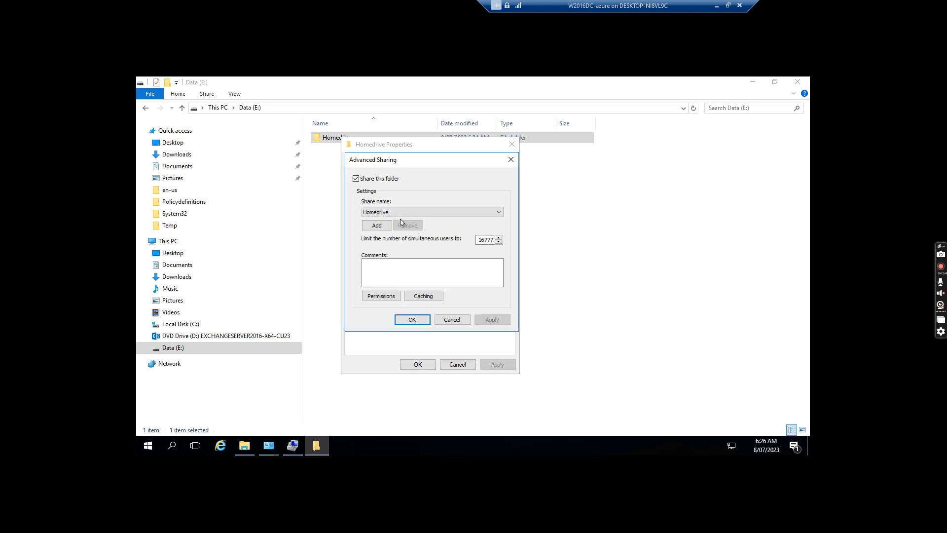
click(375, 225)
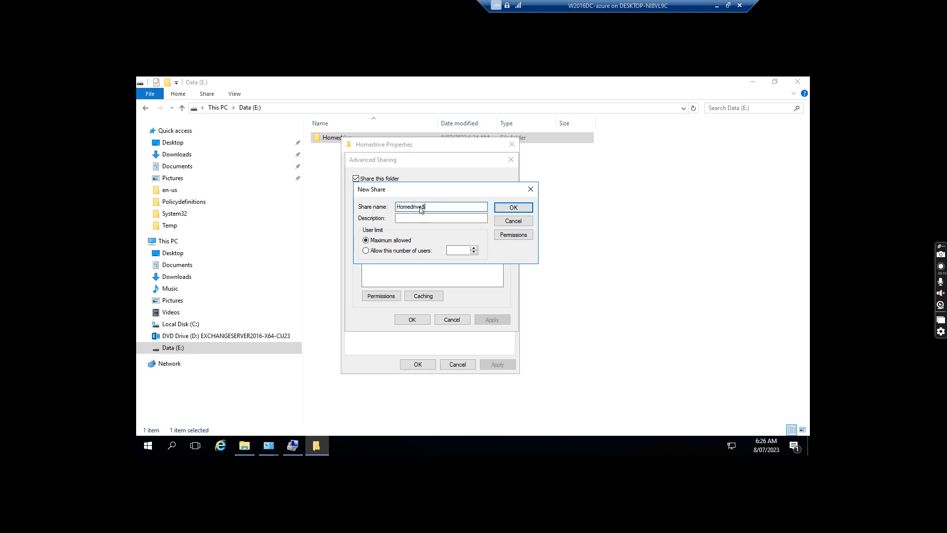
Add the Homedrive$ share, allow Everyone Full Control on it, and apply
click(514, 209)
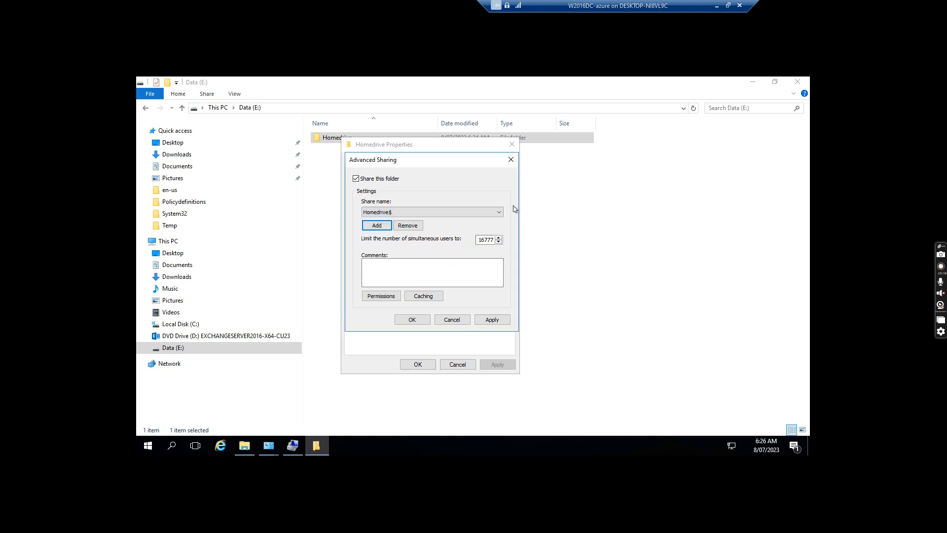
click(377, 297)
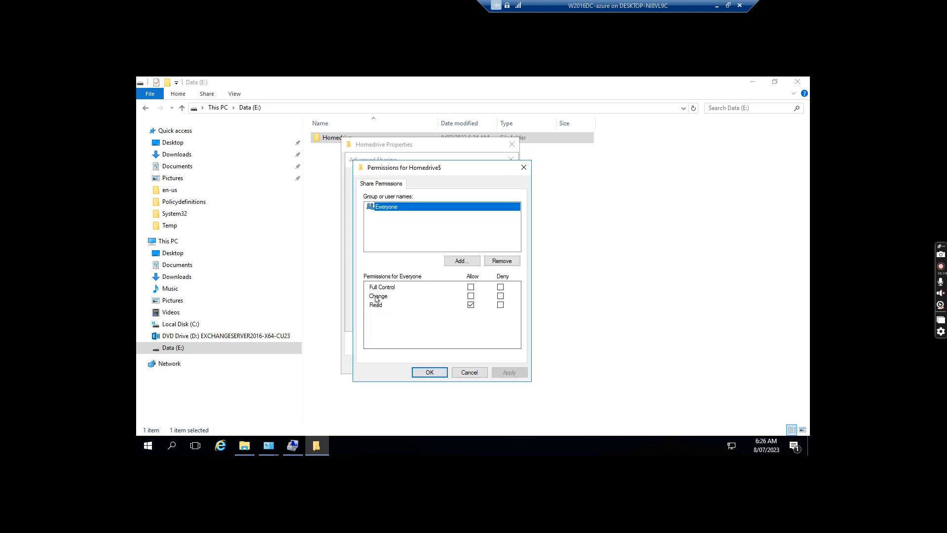
click(471, 288)
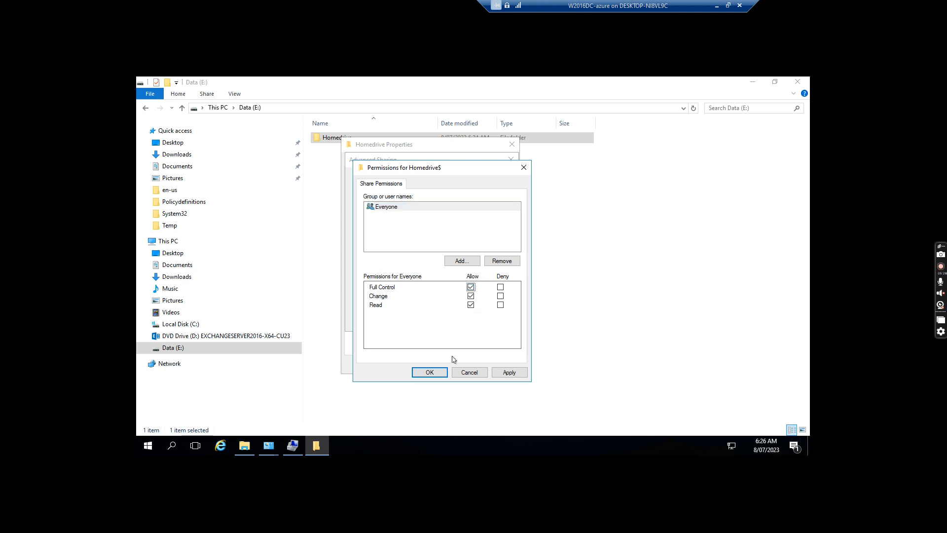
click(512, 373)
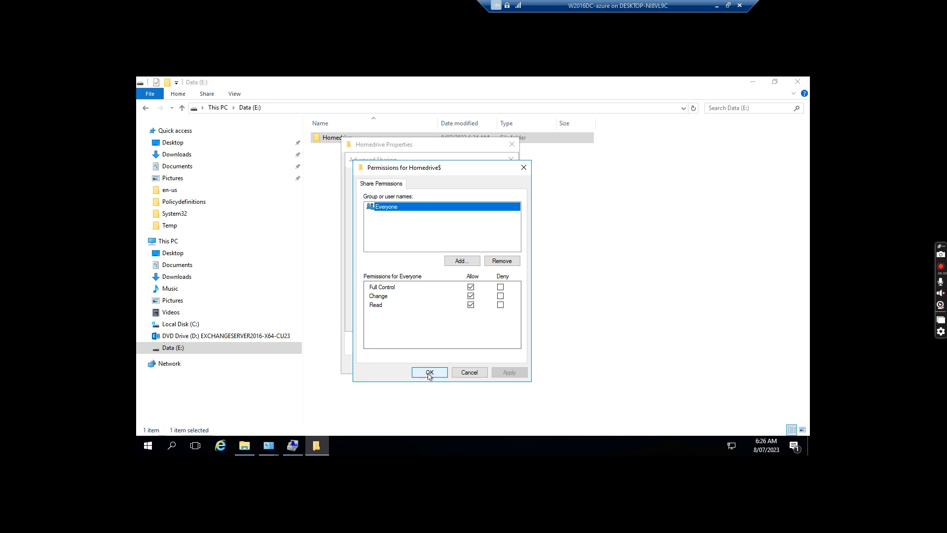
click(430, 375)
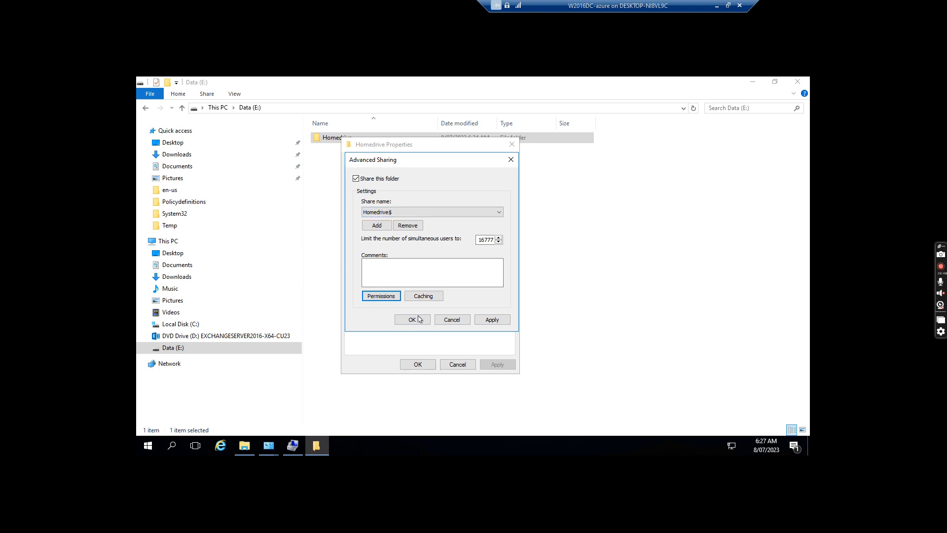
click(500, 321)
Reopen Advanced Sharing, select the Homedrive$ share name, confirm, and view the Security tab
click(410, 320)
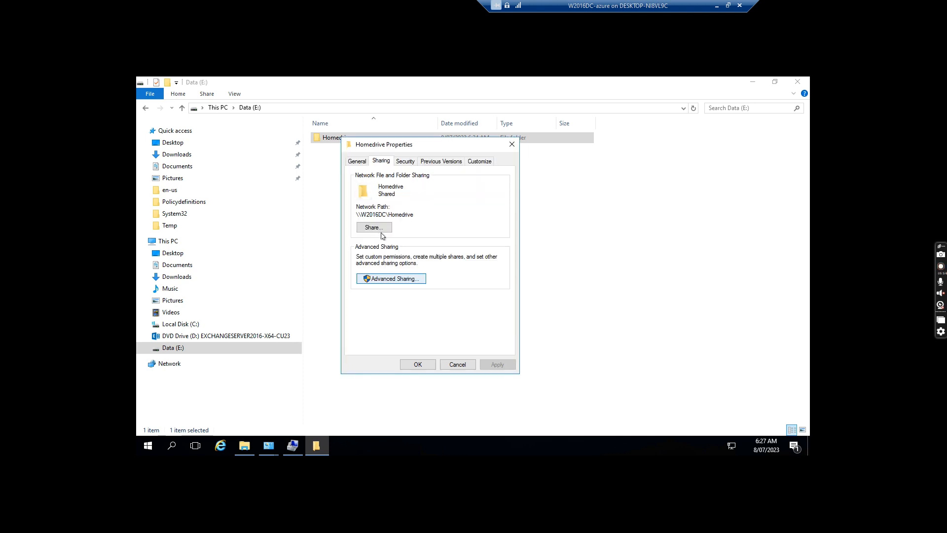
click(393, 280)
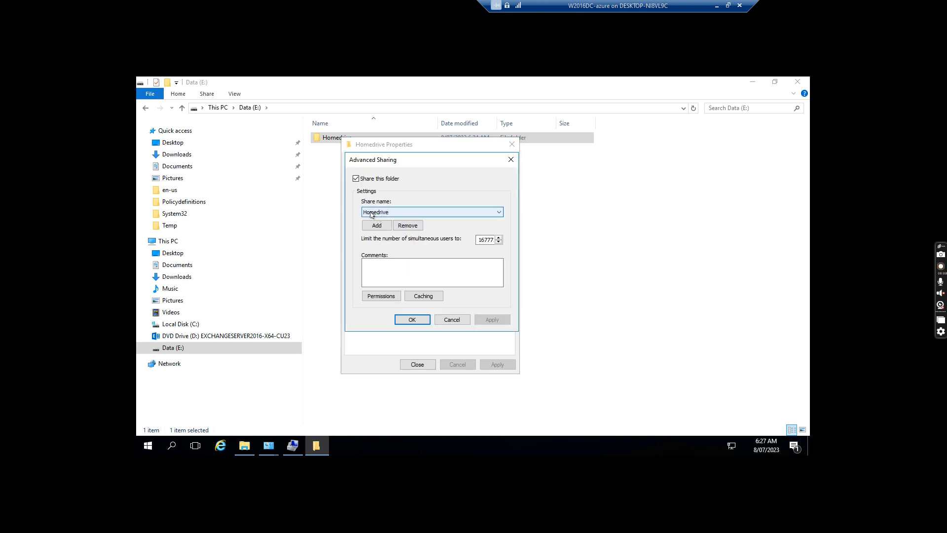
click(413, 227)
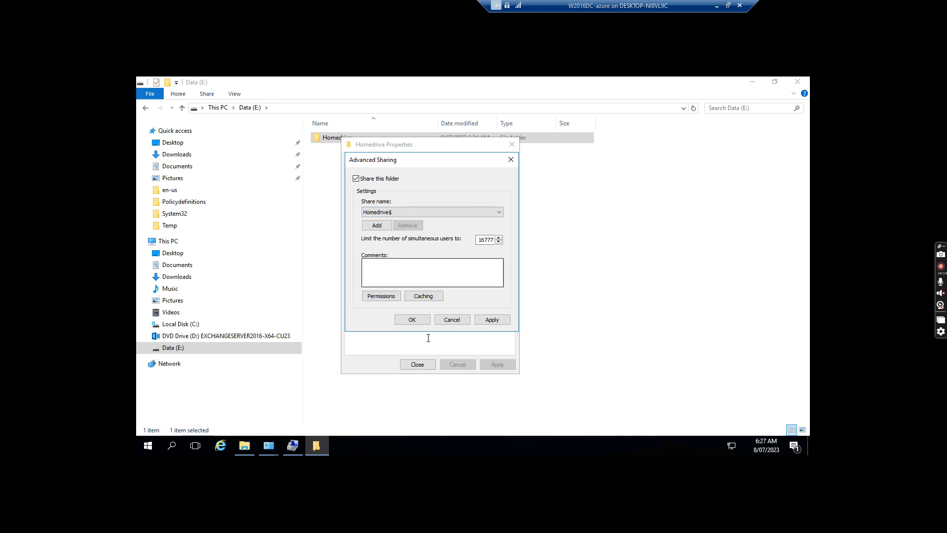
click(412, 320)
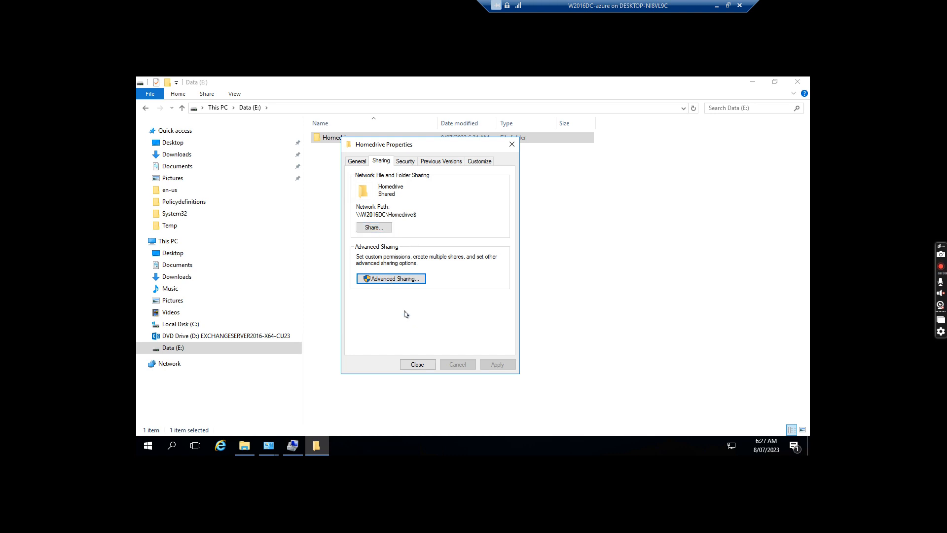
click(405, 162)
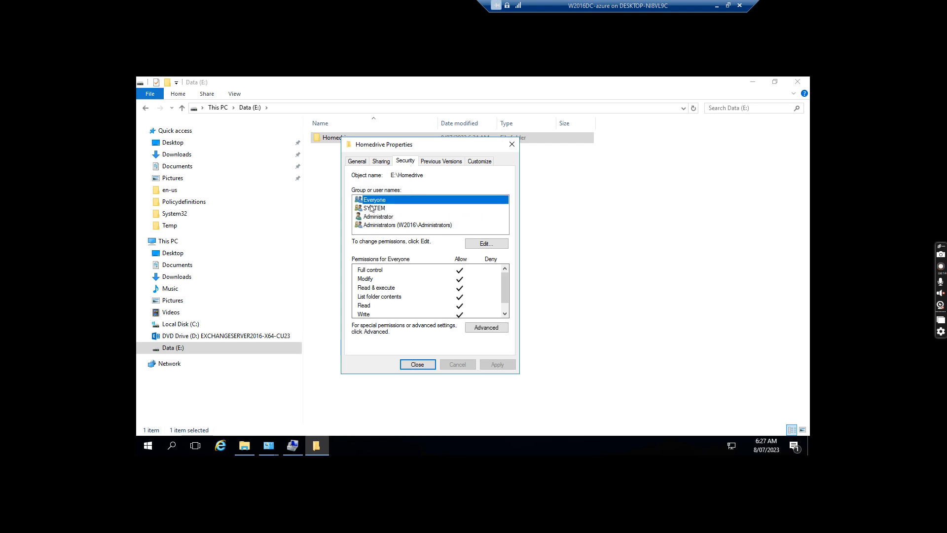
Untick Full control for Everyone on Homedrive, keeping Modify, and apply
click(485, 246)
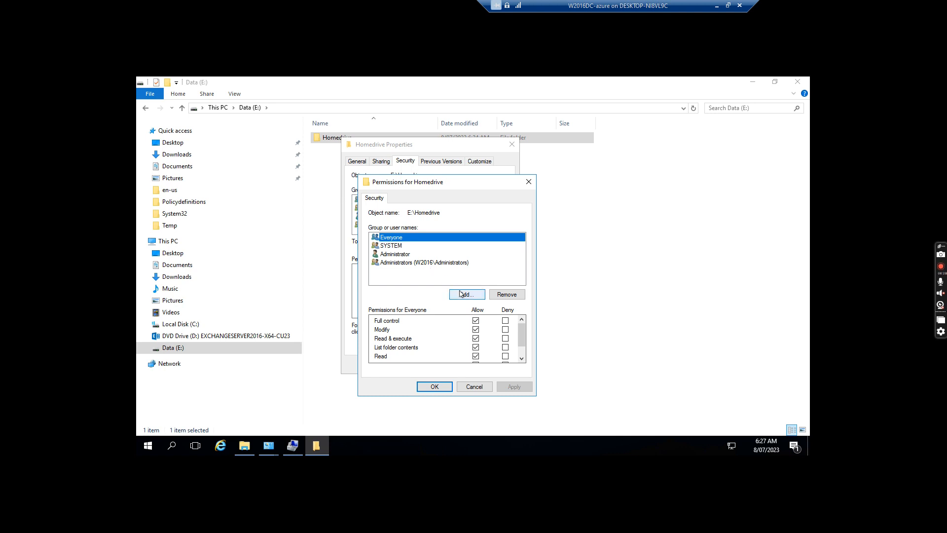
click(476, 320)
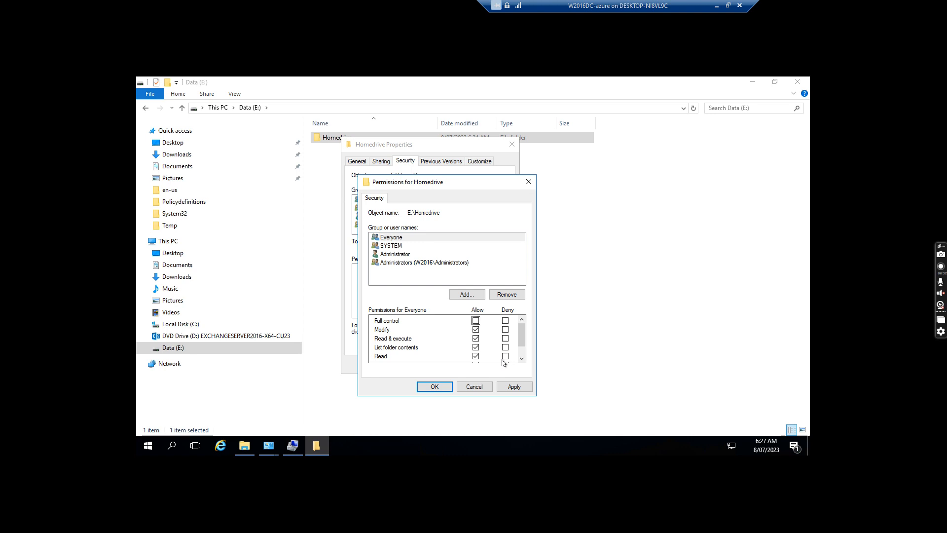
click(513, 387)
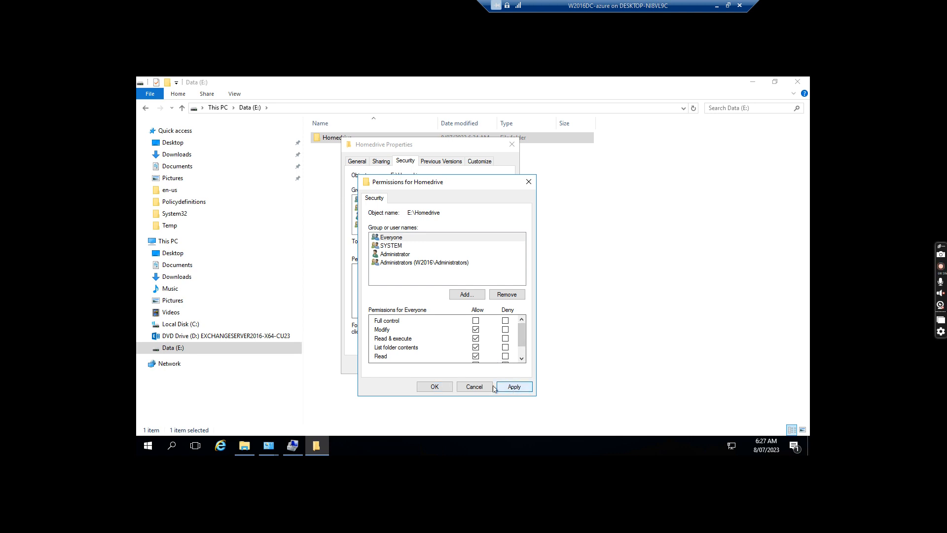
click(434, 387)
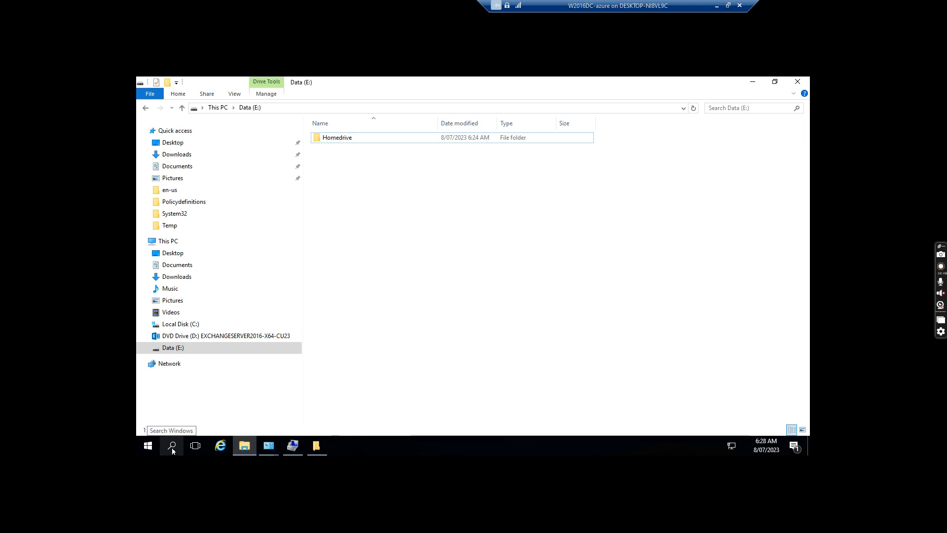
Launch Active Directory Users and Computers from the Start menu's Windows Administrative Tools folder
click(147, 446)
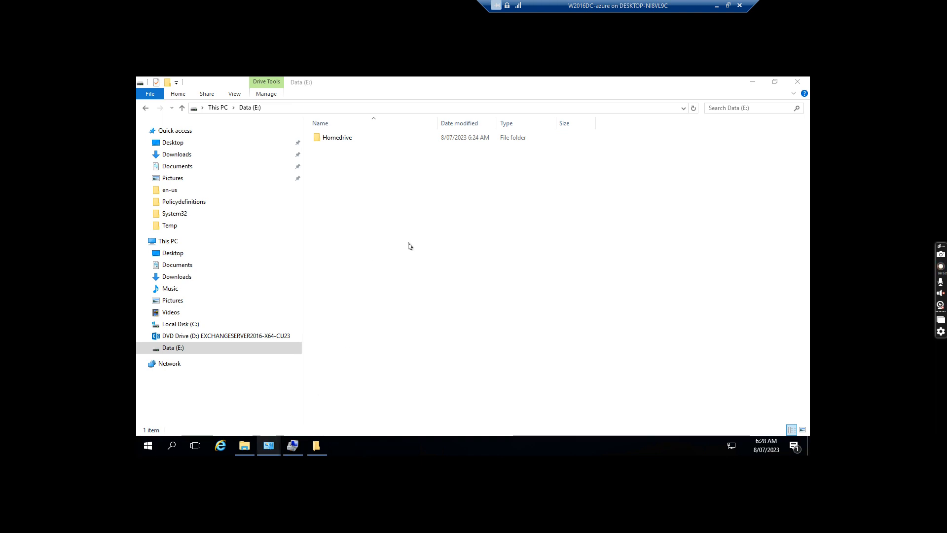
key(super)
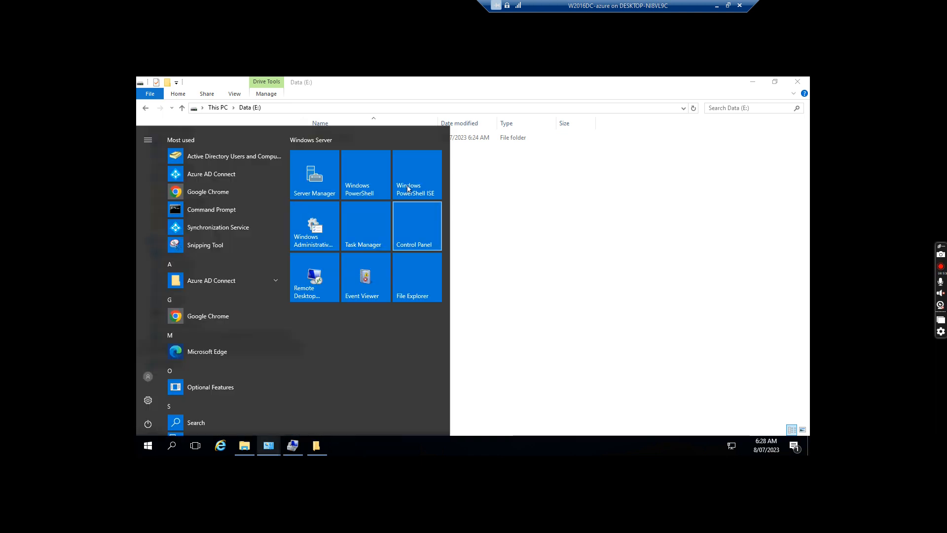
click(313, 235)
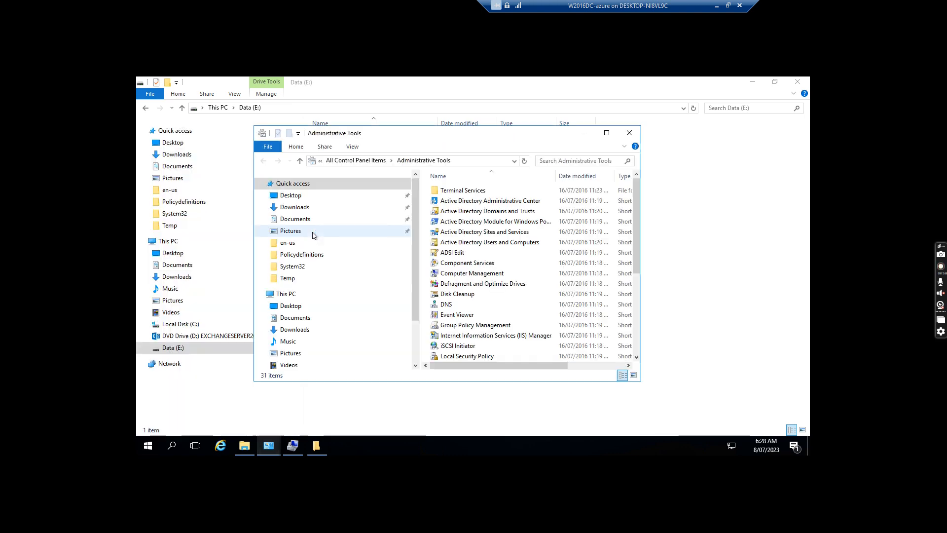
click(496, 243)
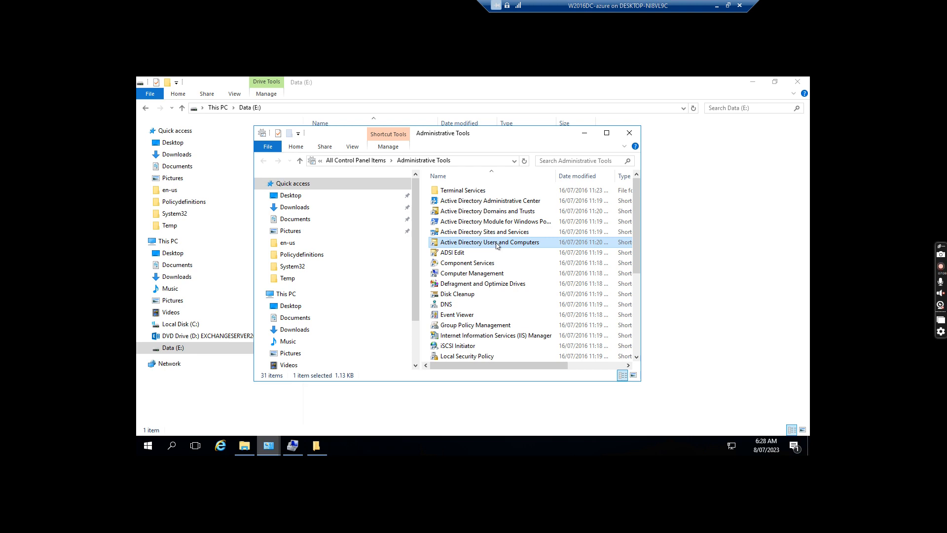
double_click(446, 242)
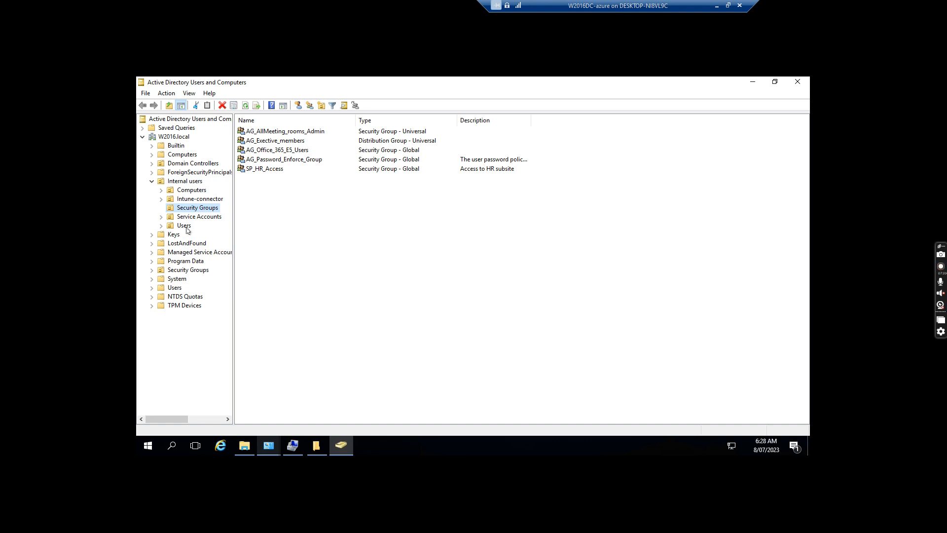
Show the Internal users > Users container and preview the first user's properties without changes
click(184, 229)
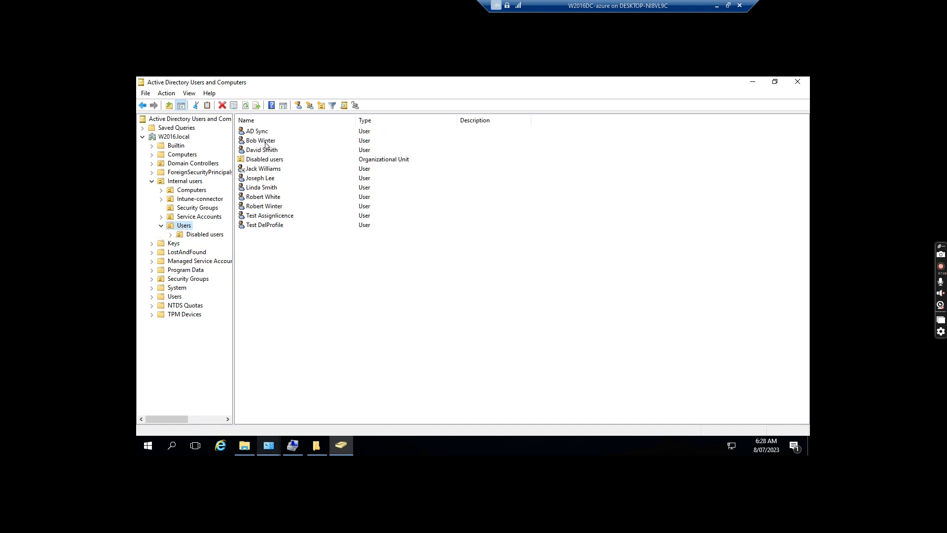
click(264, 144)
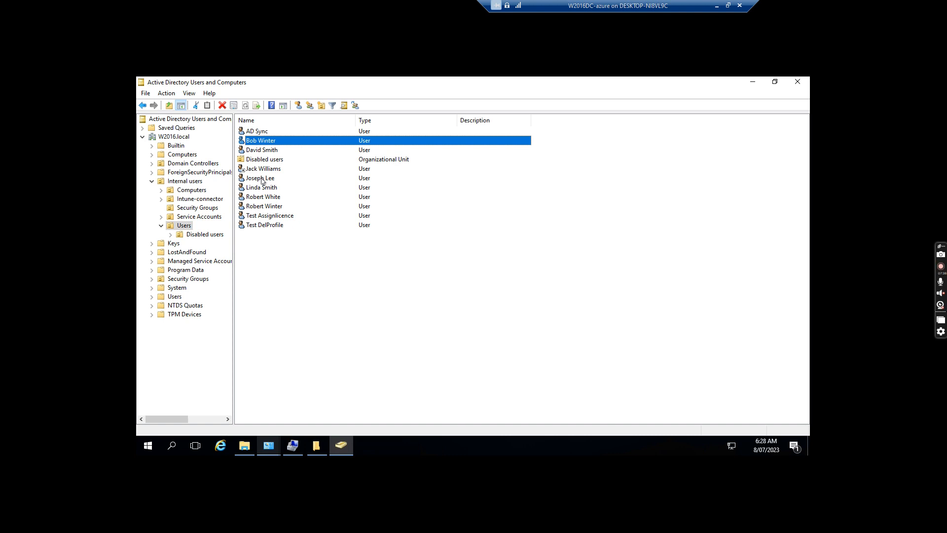
key(Return)
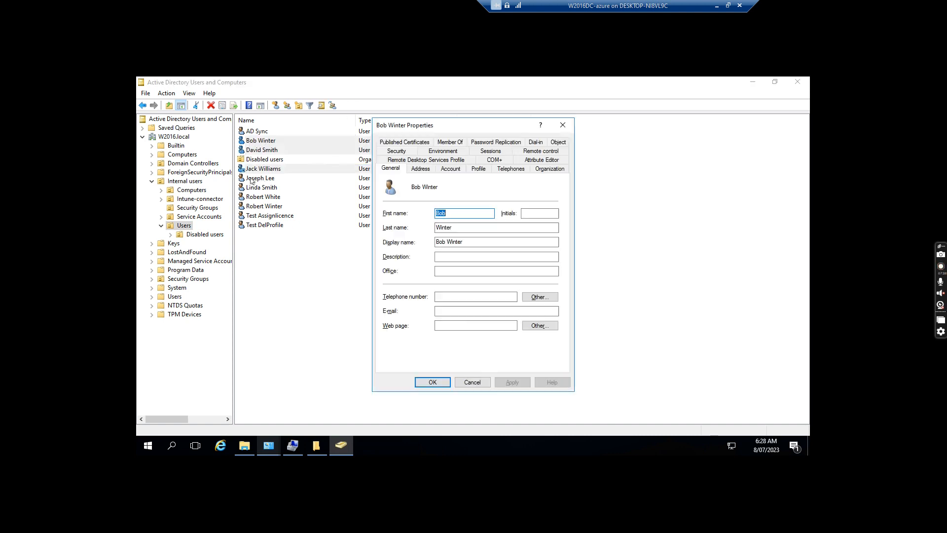
click(466, 384)
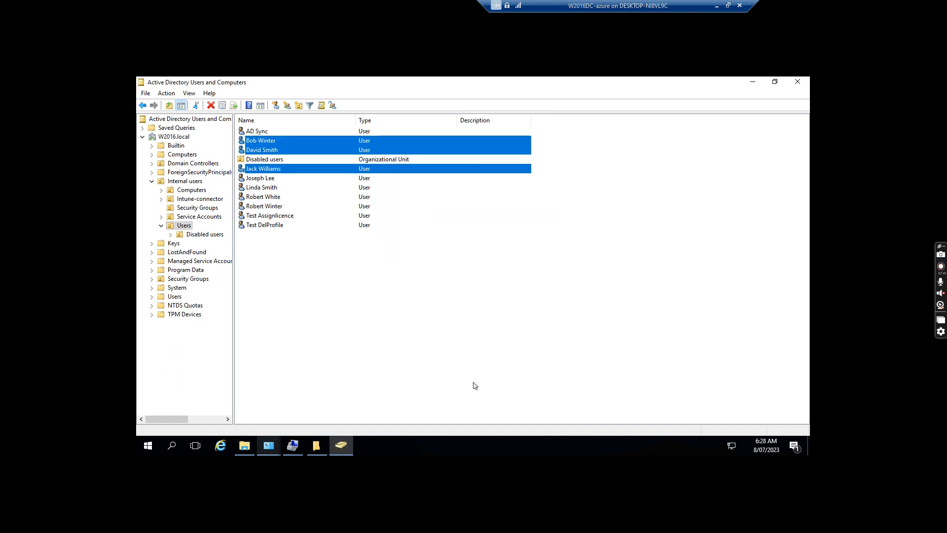
Select the rest of the seven user accounts together and bring up their context menu
ctrl+click(264, 179)
ctrl+click(264, 189)
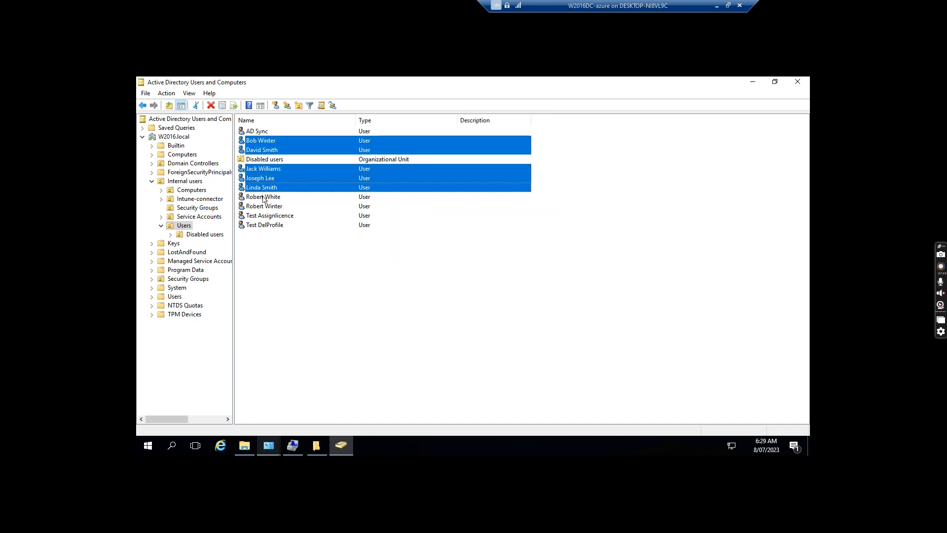
ctrl+click(264, 197)
ctrl+click(262, 207)
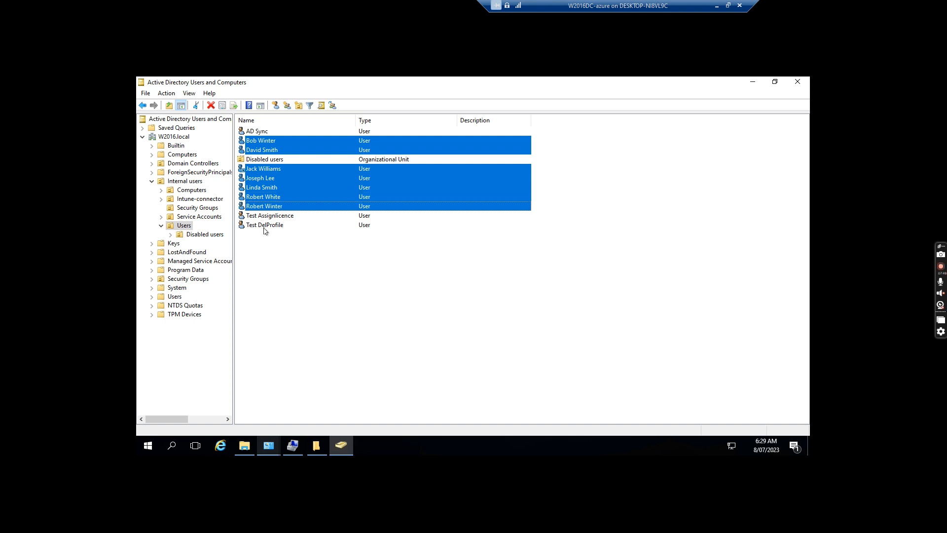
right_click(266, 190)
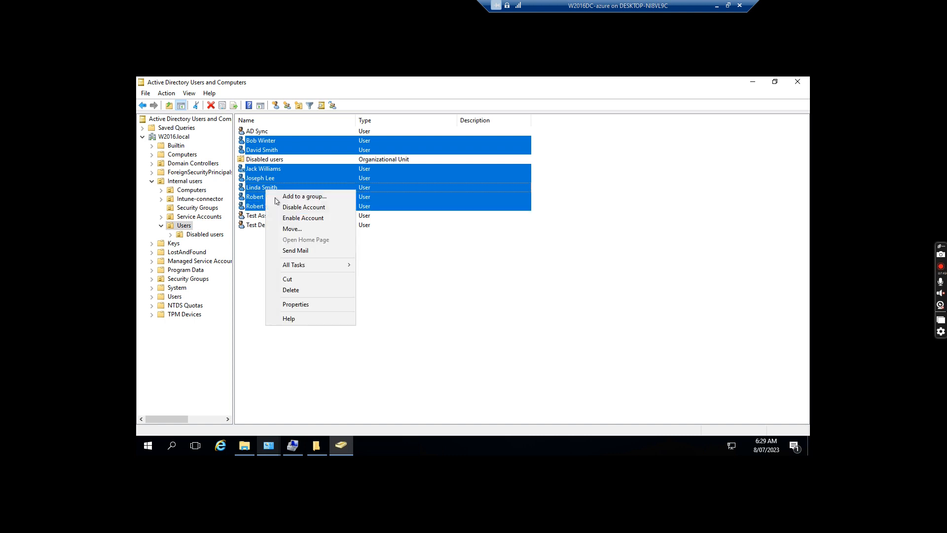
On the selected users' Profile tab, connect the home folder to drive H: at \\w2016dc
click(303, 306)
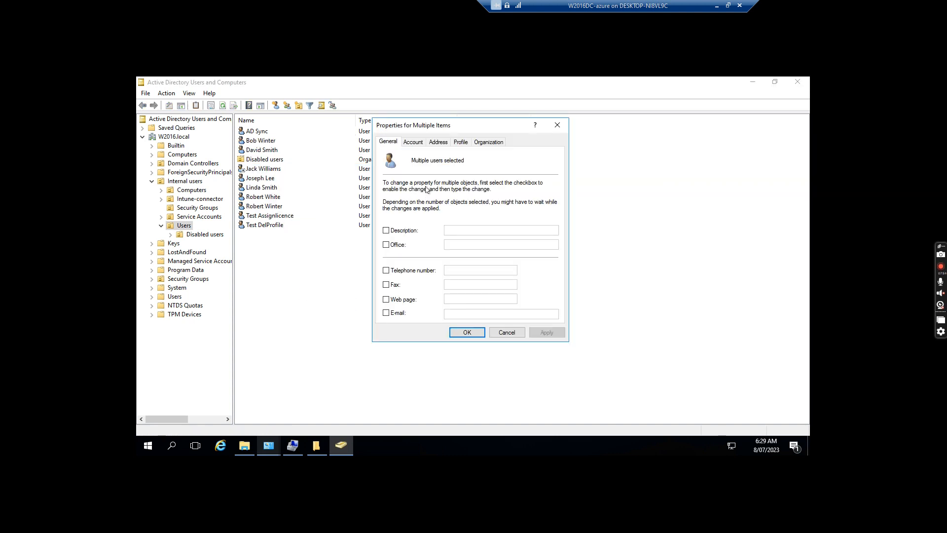
click(461, 143)
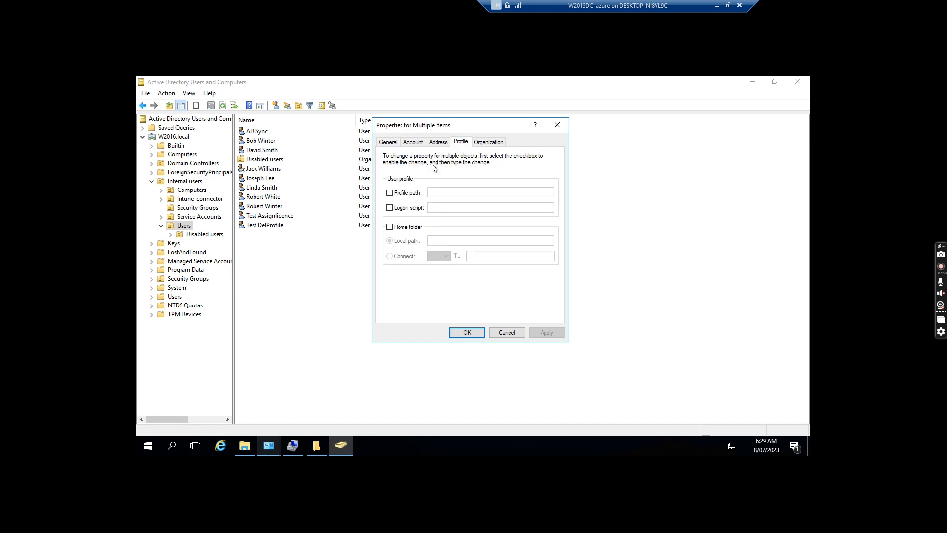
click(390, 227)
click(389, 256)
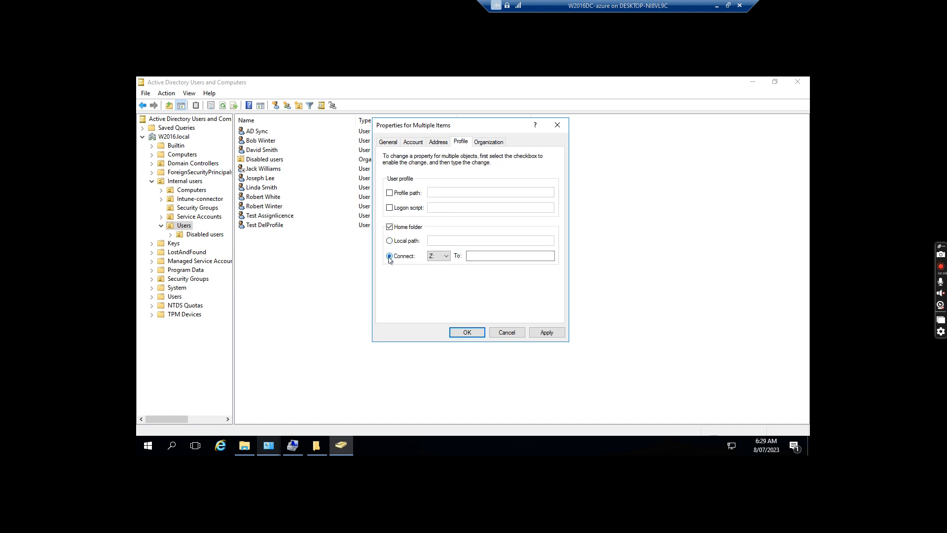
click(439, 255)
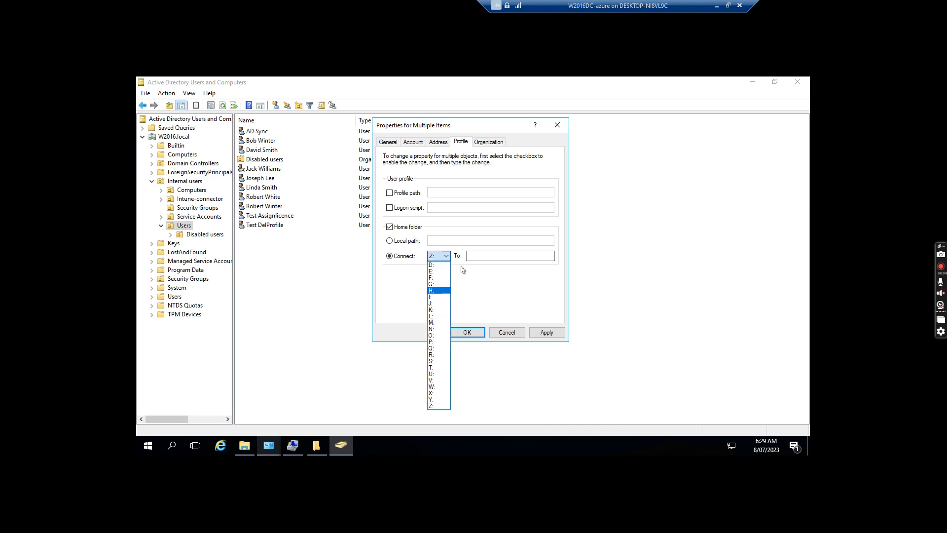
click(487, 255)
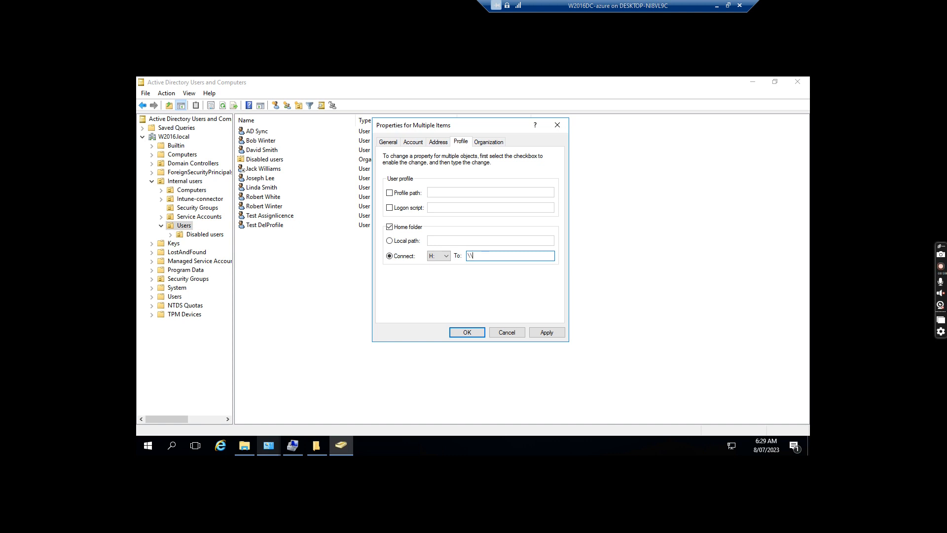
text(\w2016dc)
click(177, 446)
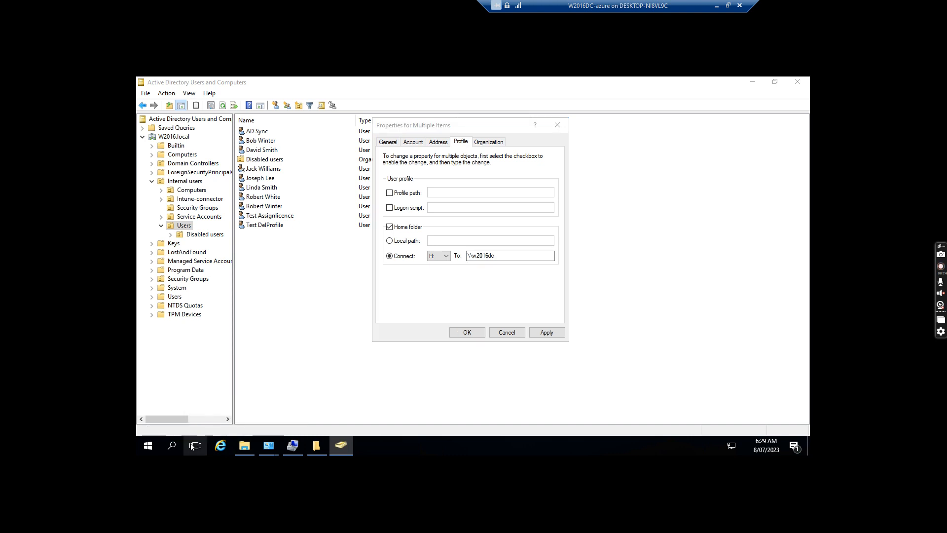
click(169, 446)
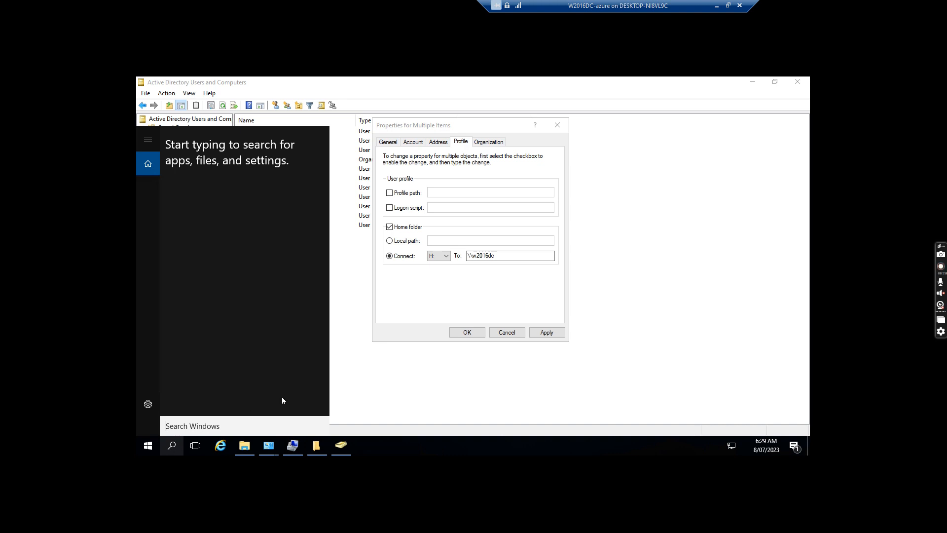
Launch Command Prompt via cmd and run hostname to confirm the server is W2016DC
text(c)
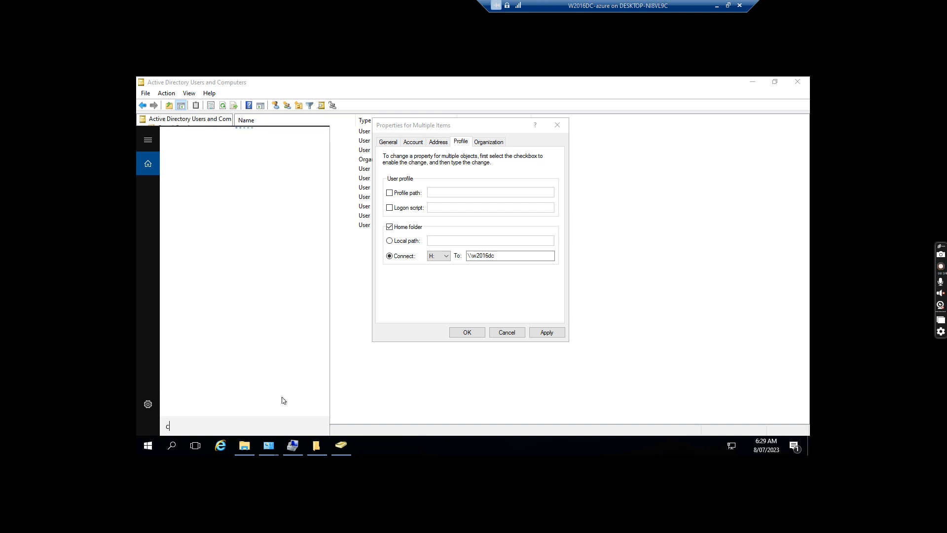
text(md)
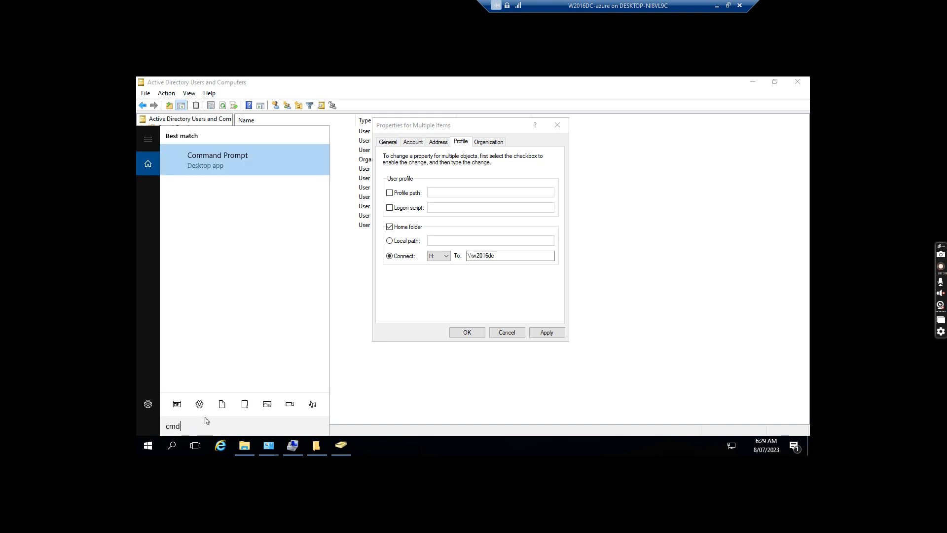
key(Return)
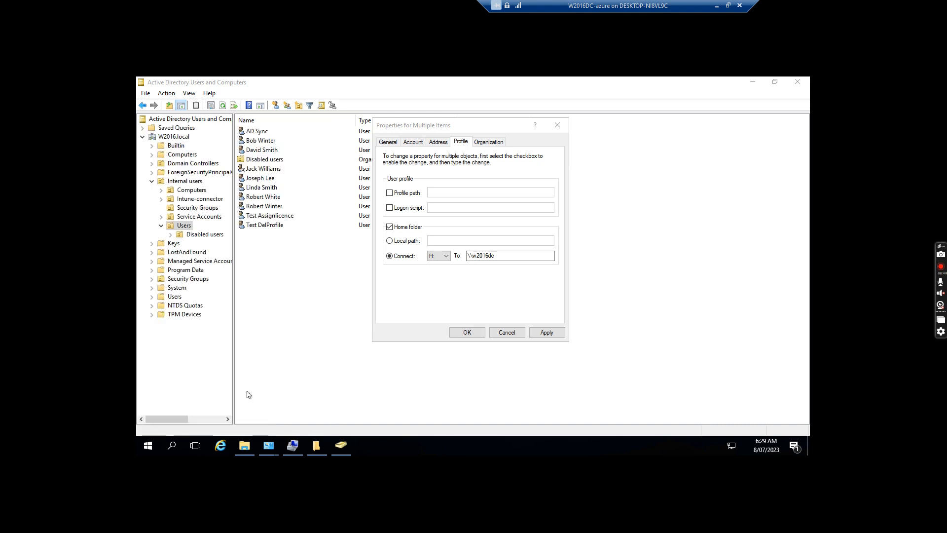
text(hostname)
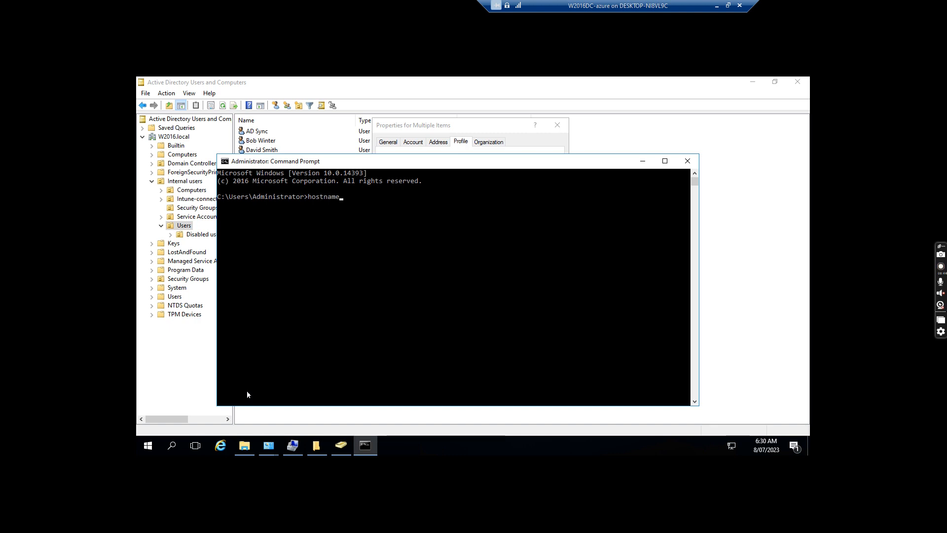
key(Return)
Finish the H: home folder path as \\w2016dc\homedrive$\%username%, apply it, and close the dialog
click(643, 161)
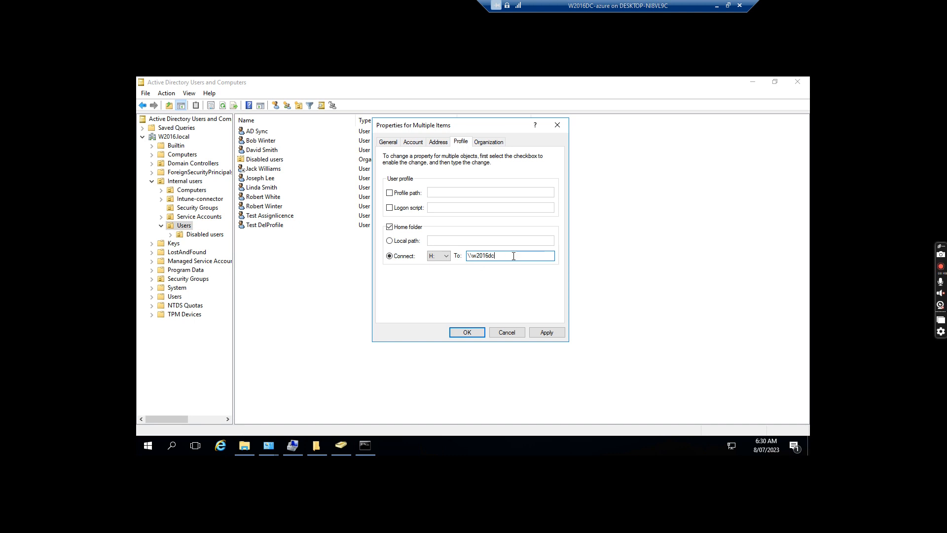
text(me)
text(drive$\%username%)
drag(522, 257, 464, 257)
click(551, 334)
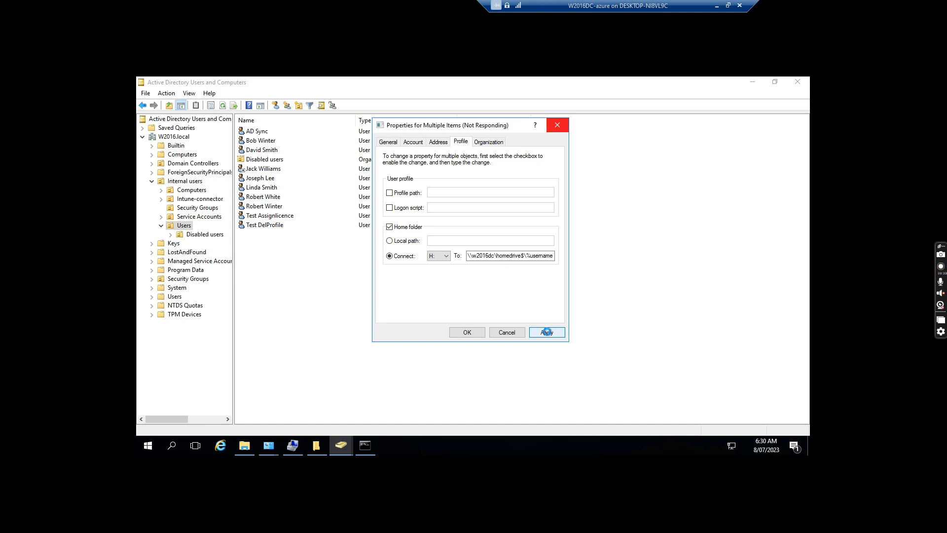
click(463, 334)
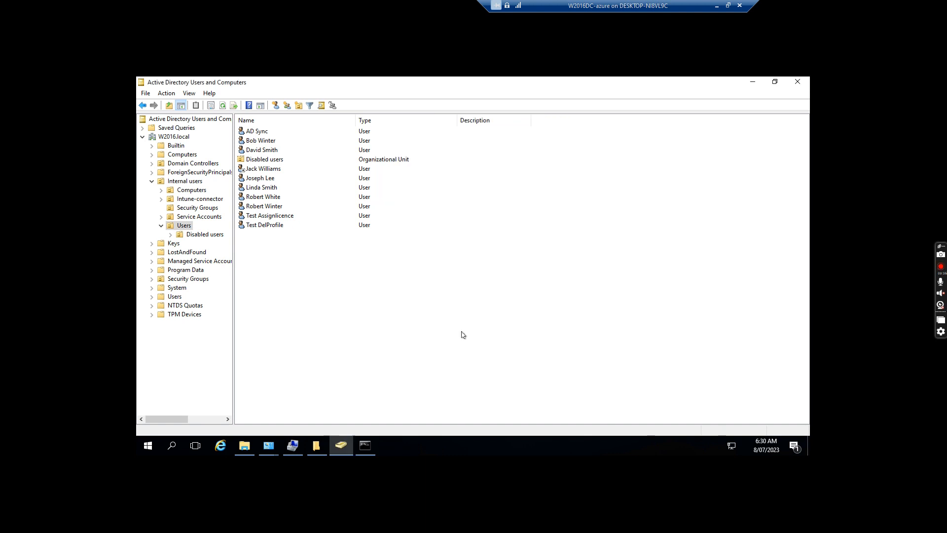
Open Homedrive on Data (E:) to see seven per-user folders, then minimise the server session
click(244, 445)
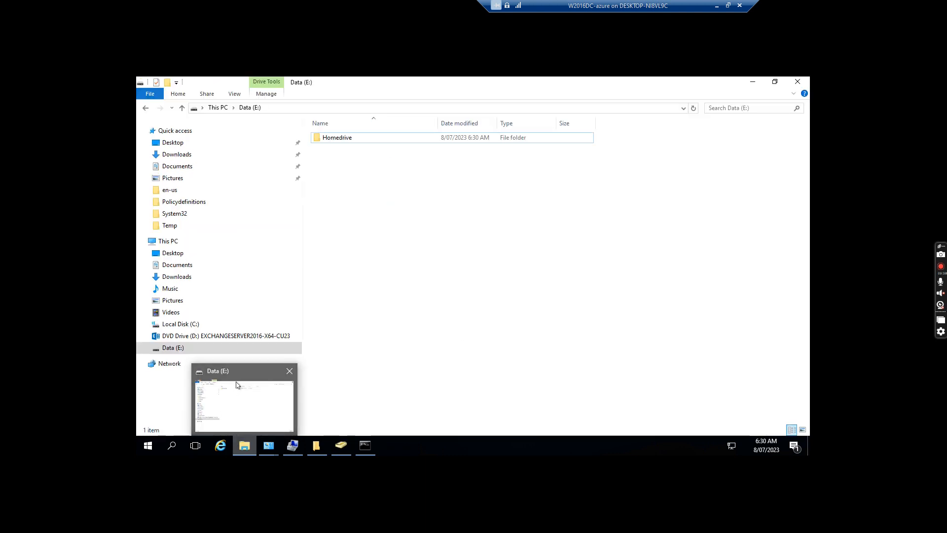
double_click(340, 137)
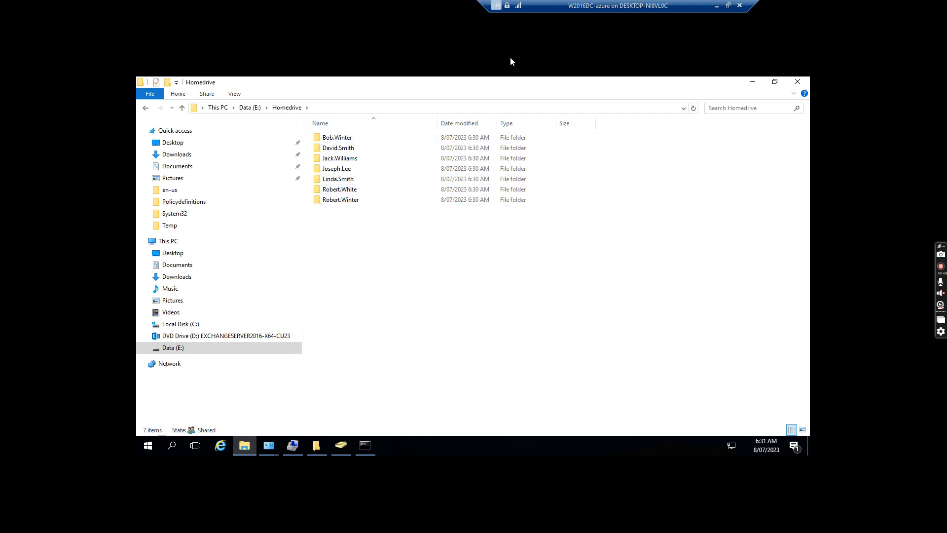
click(714, 9)
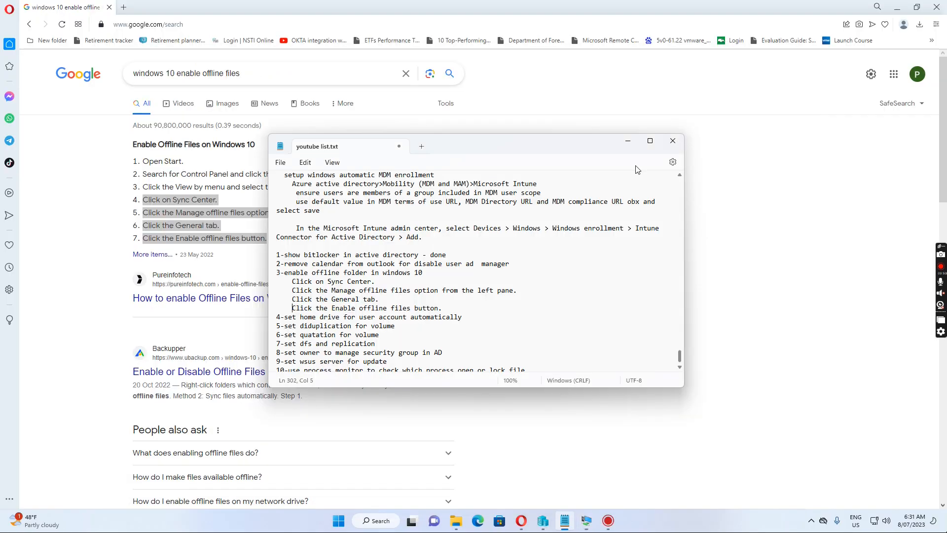
Open the w10-01 virtual machine window and sign in with the user's password
click(586, 521)
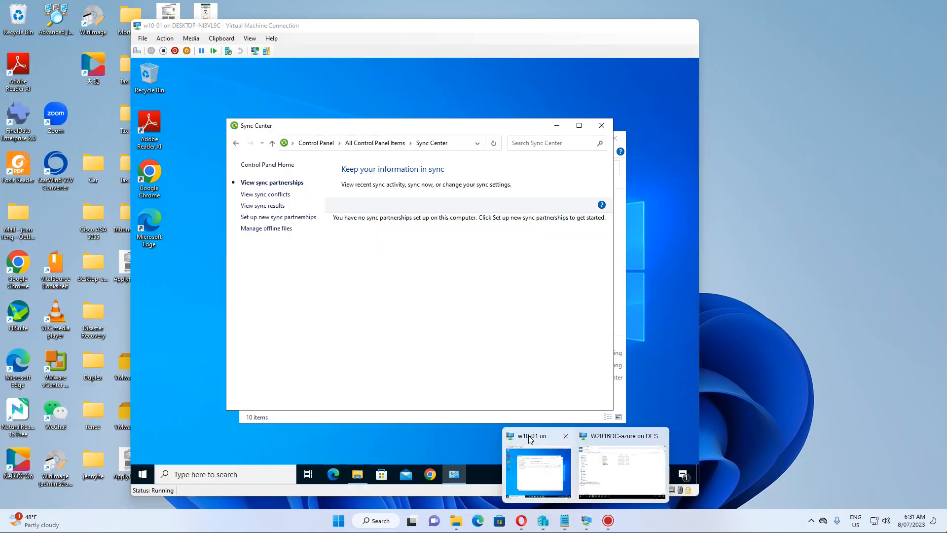
click(531, 435)
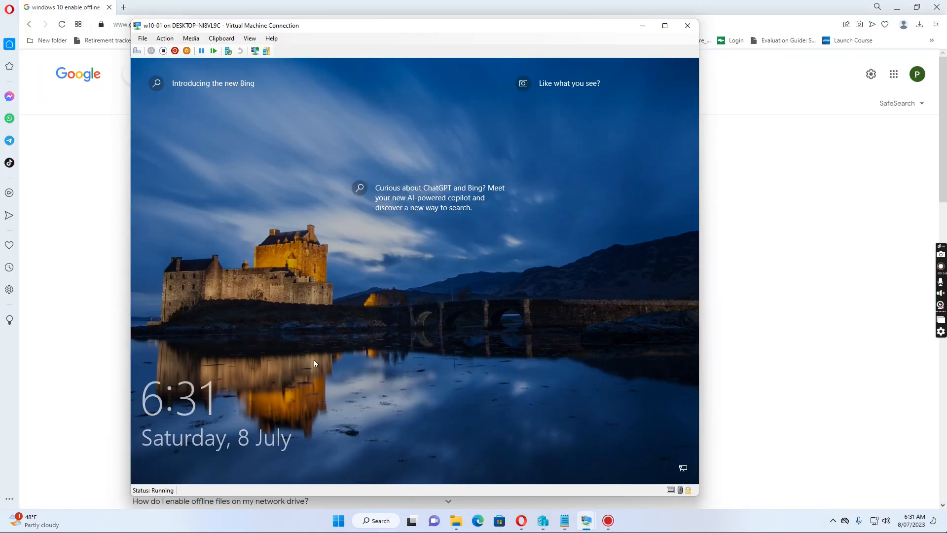
click(432, 327)
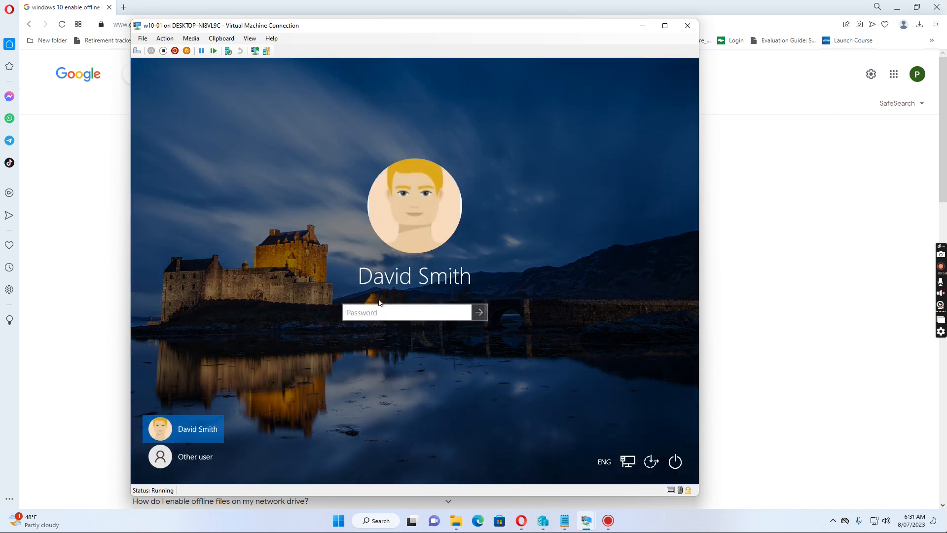
text(*****)
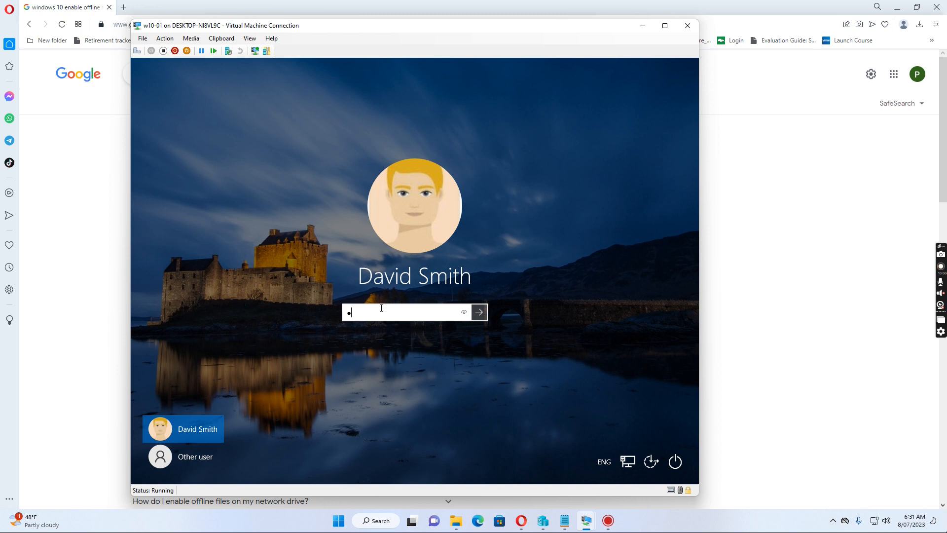
text(***)
key(Return)
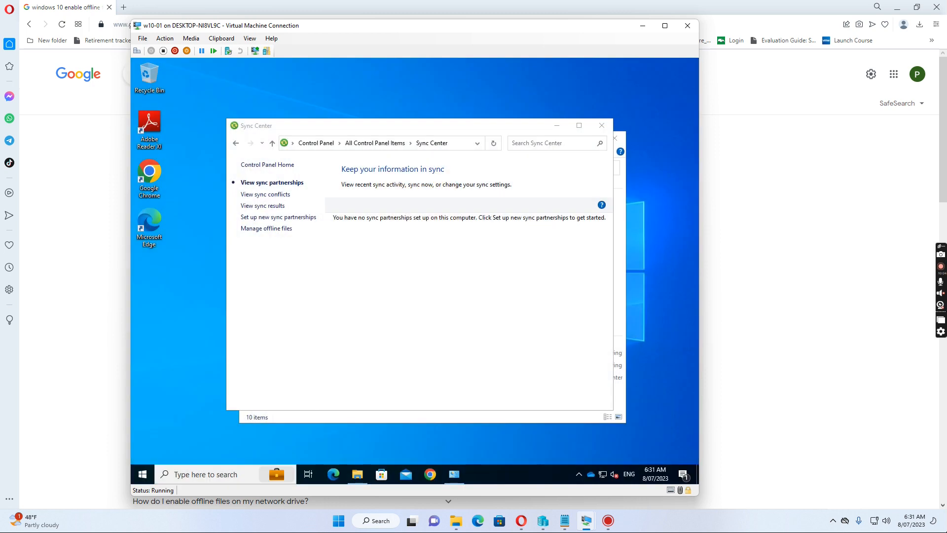
Sign out of w10-01, sign back in after the notice, and show the VM full screen
click(142, 474)
mouse_move(140, 359)
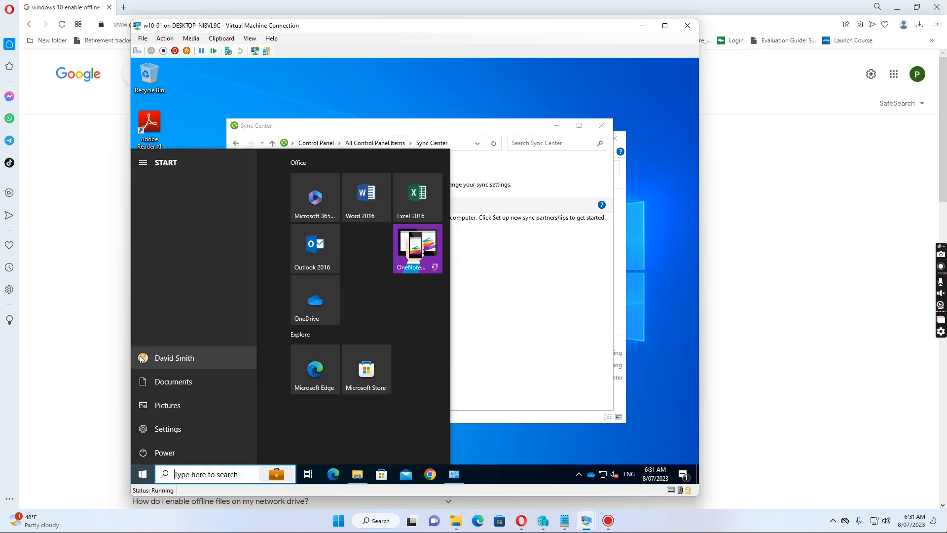
click(142, 358)
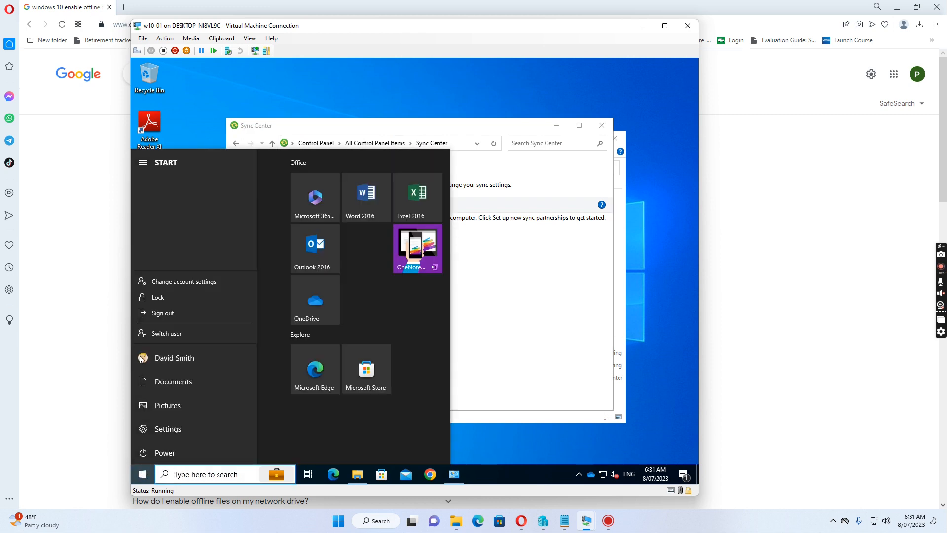
click(164, 314)
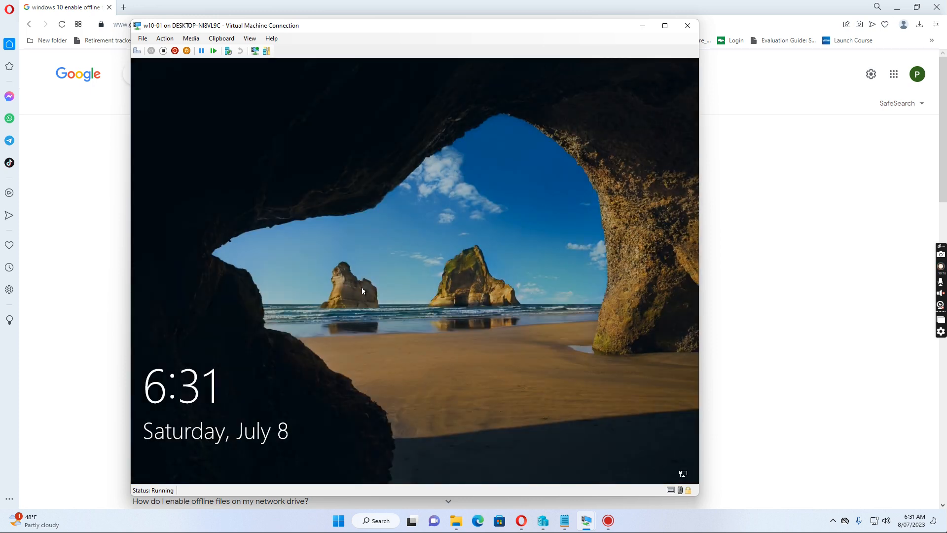
click(372, 289)
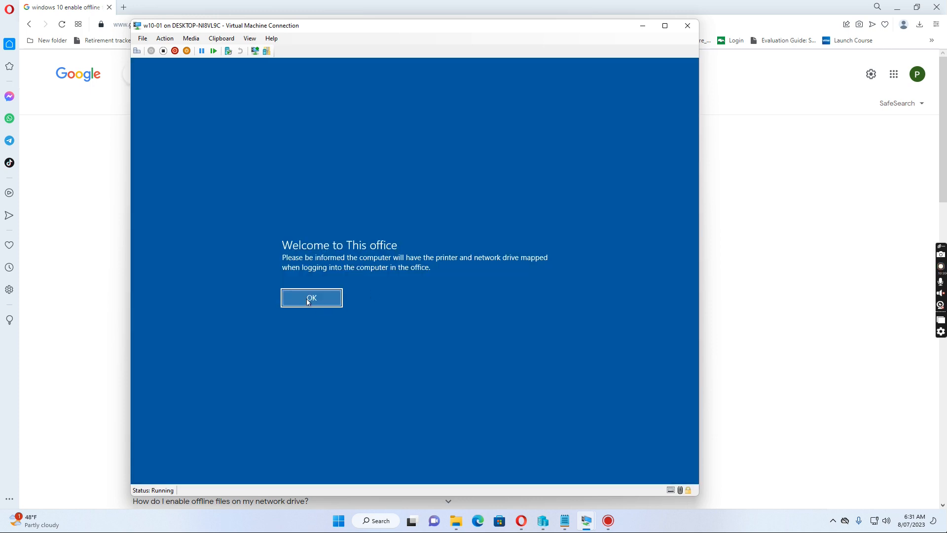
click(310, 297)
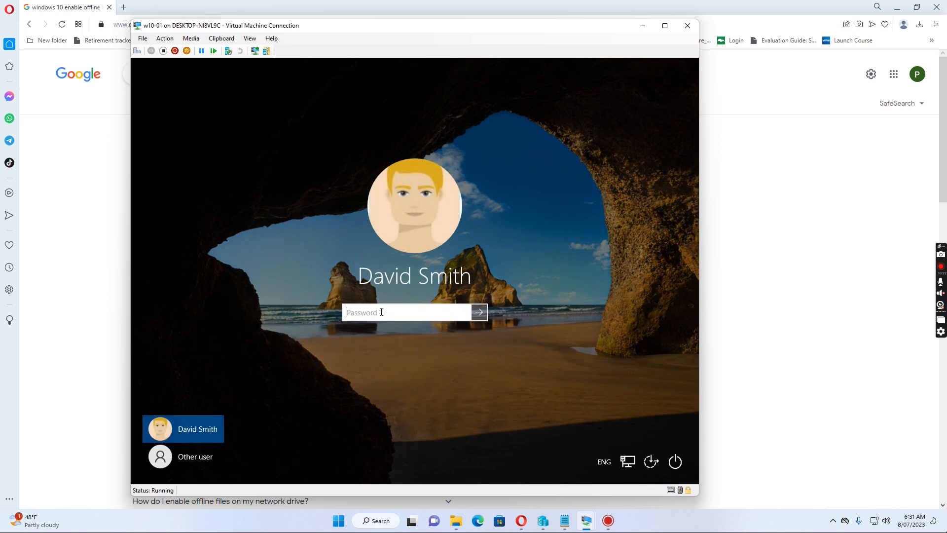
text(•)
key(Return)
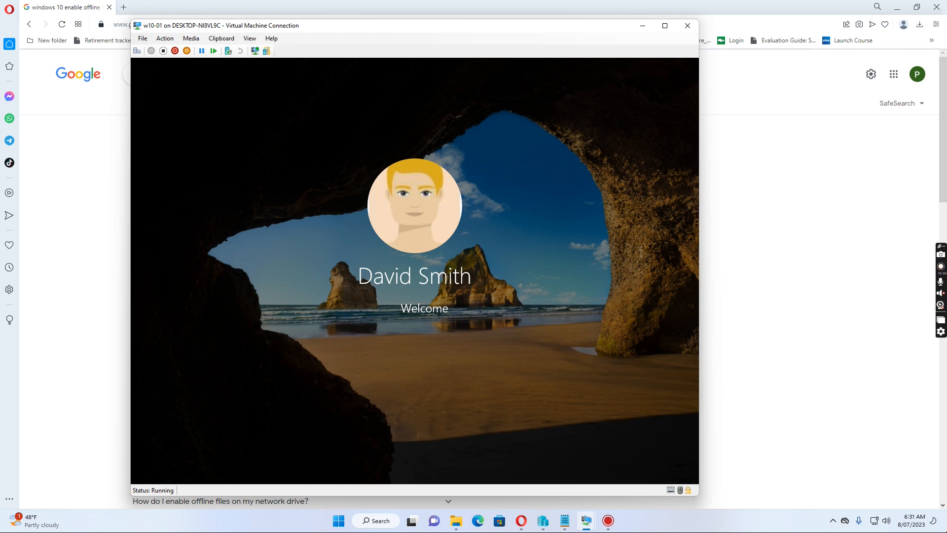
click(665, 25)
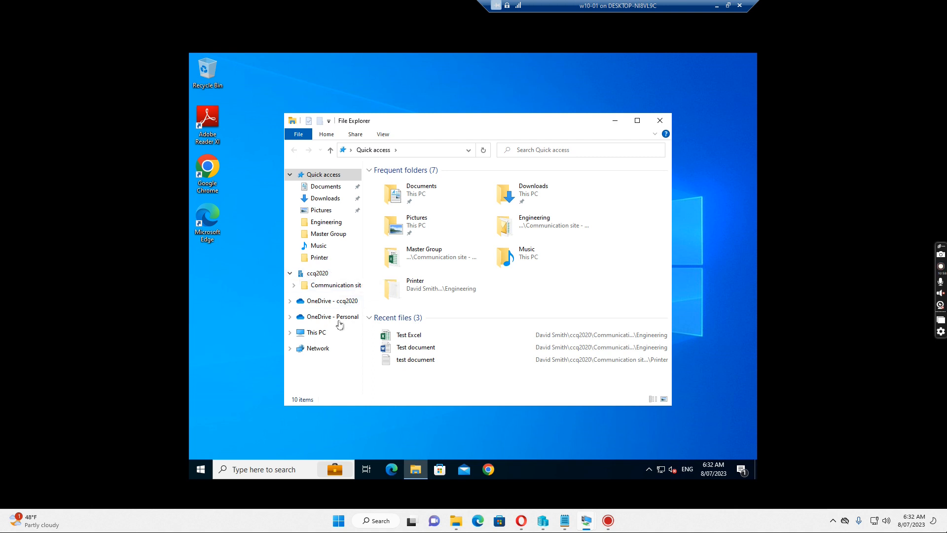
From a maximised This PC, make the H: drive on \\w2016dc\homedrive$ always available offline
click(308, 336)
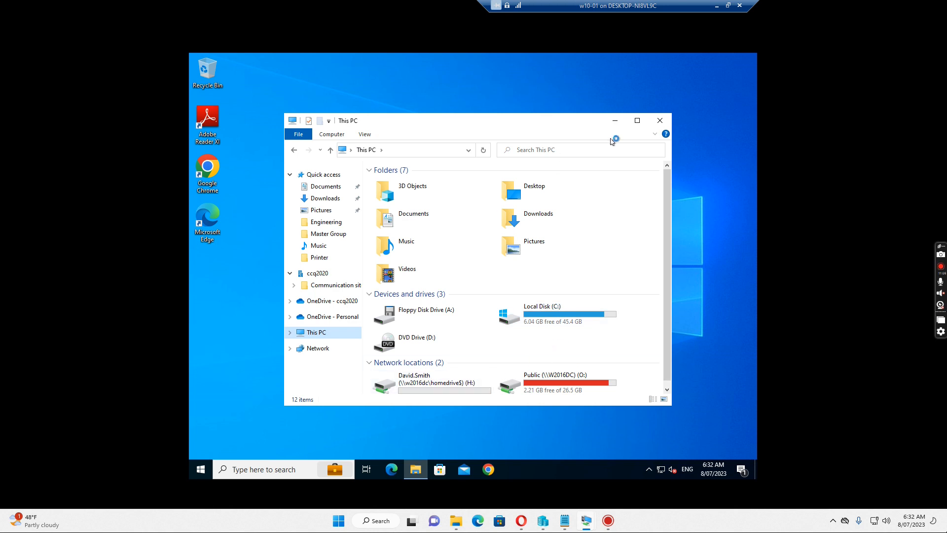
click(637, 120)
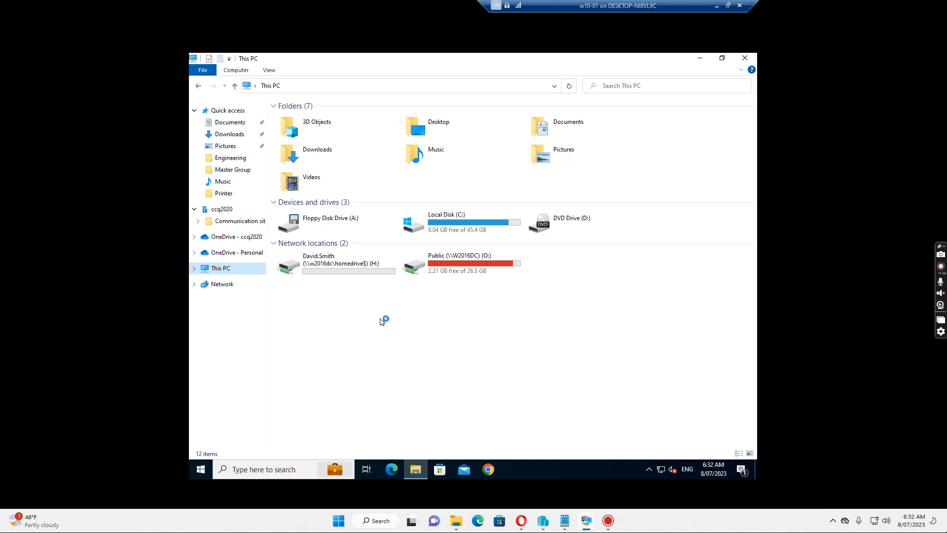
click(317, 264)
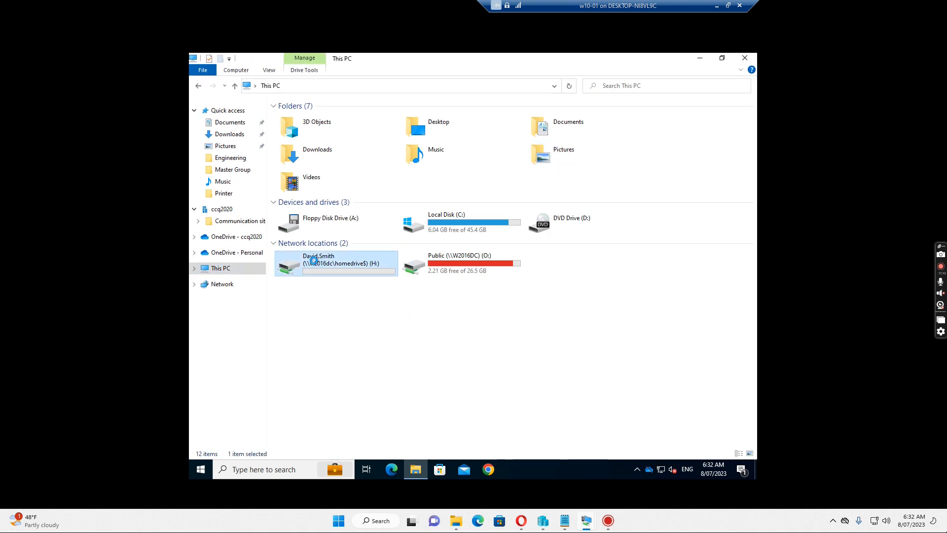
right_click(317, 264)
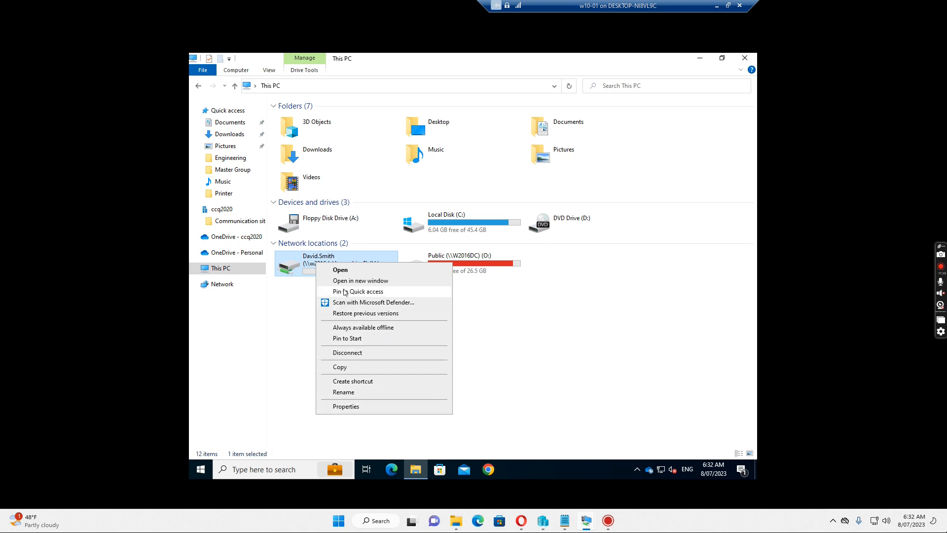
click(361, 328)
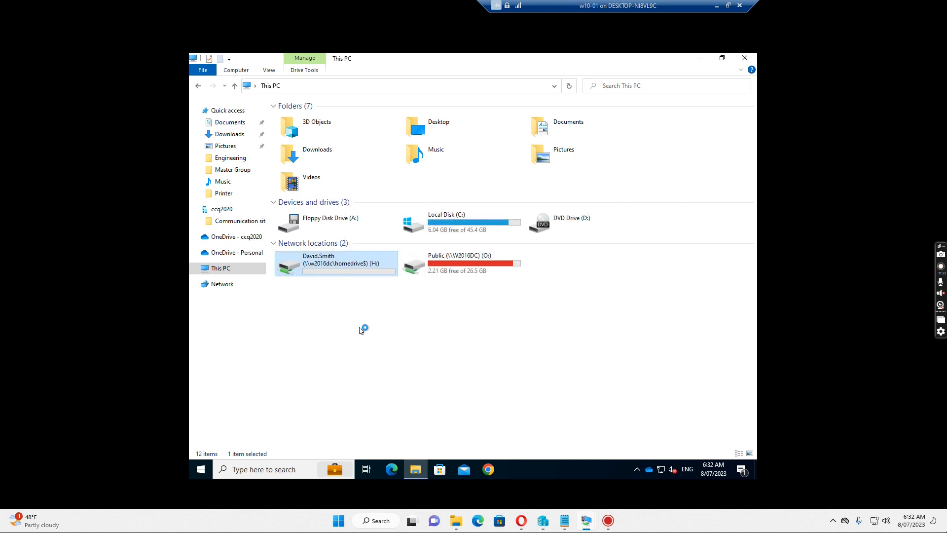
right_click(318, 270)
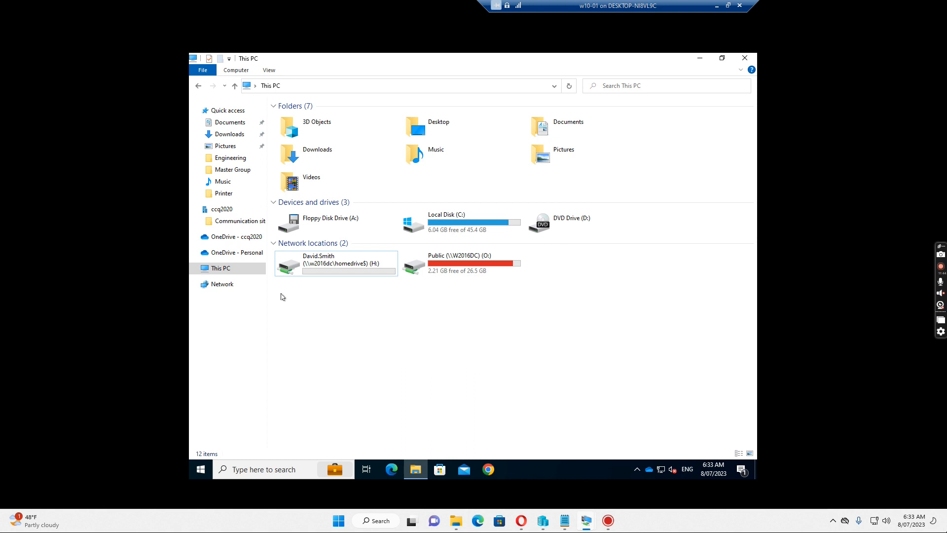
mouse_move(414, 480)
click(302, 88)
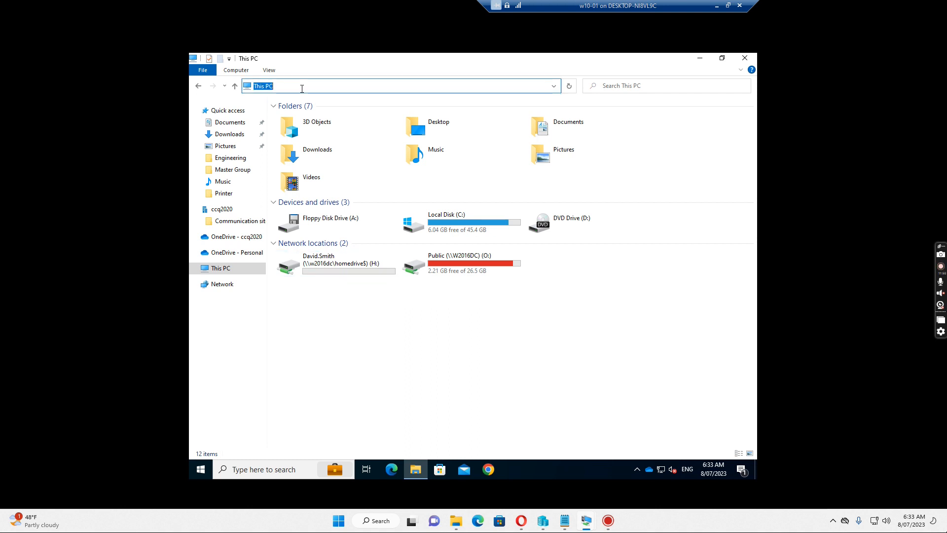
Open Sync Center in Control Panel's Small icons view and confirm Offline Files is enabled, synced at 6:32 AM
text(control panel)
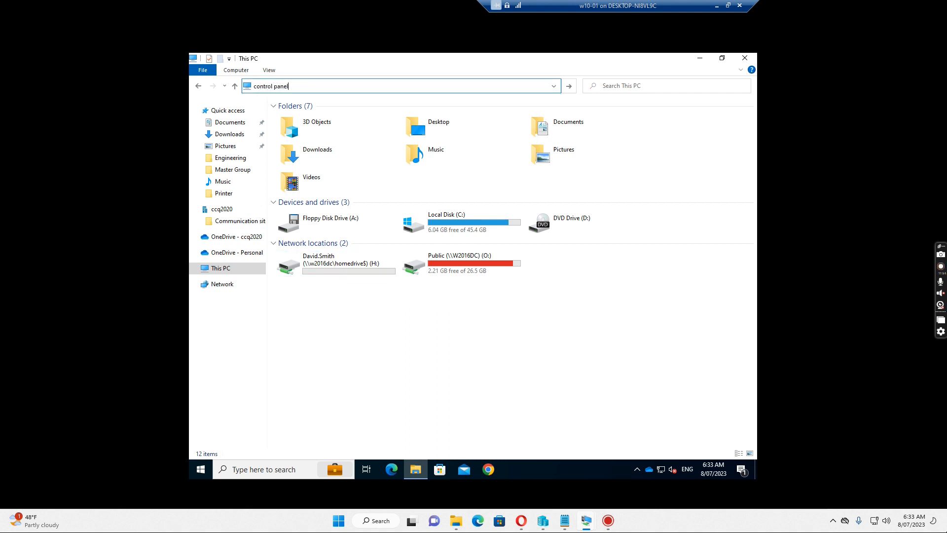
key(Return)
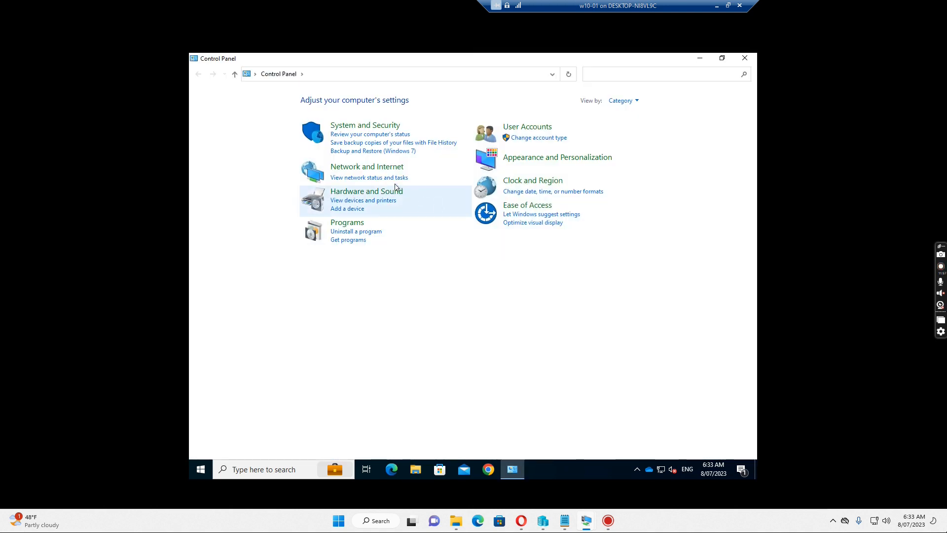
click(623, 101)
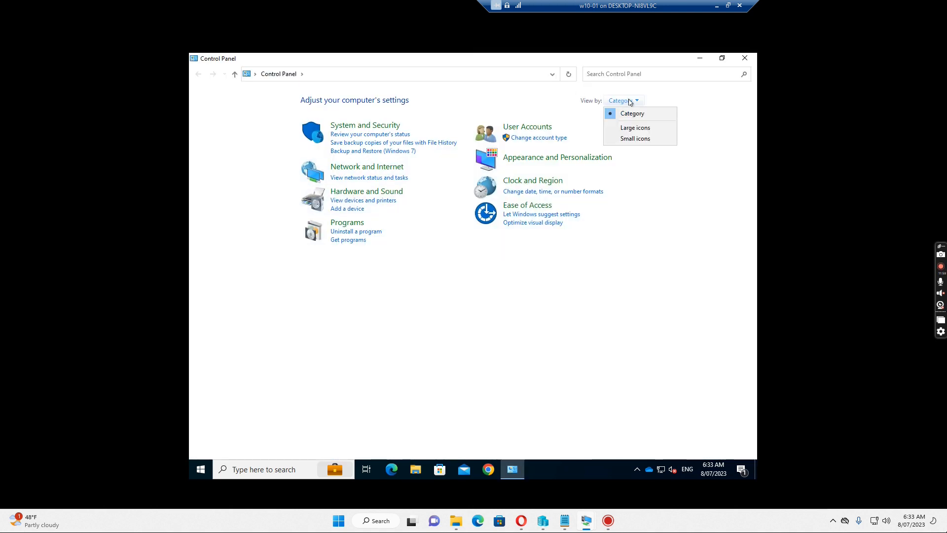
click(639, 139)
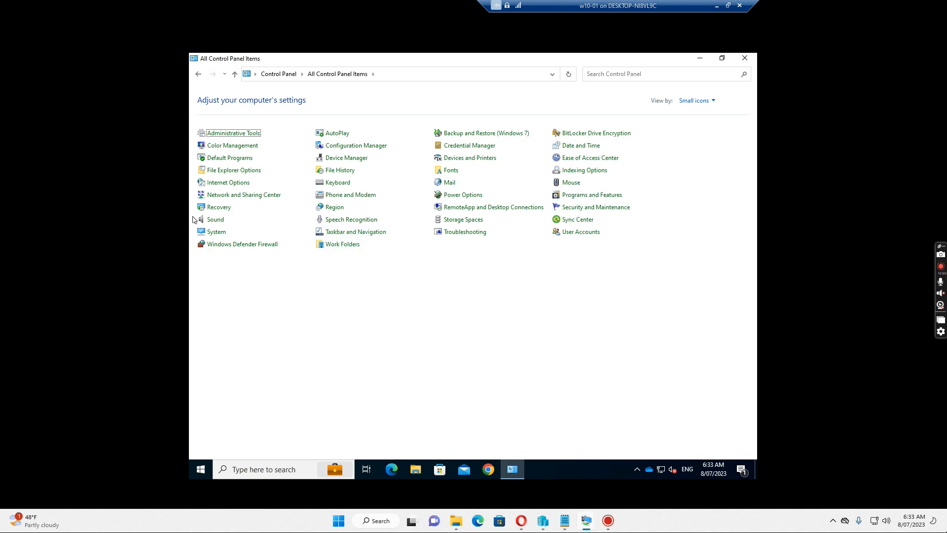
click(575, 220)
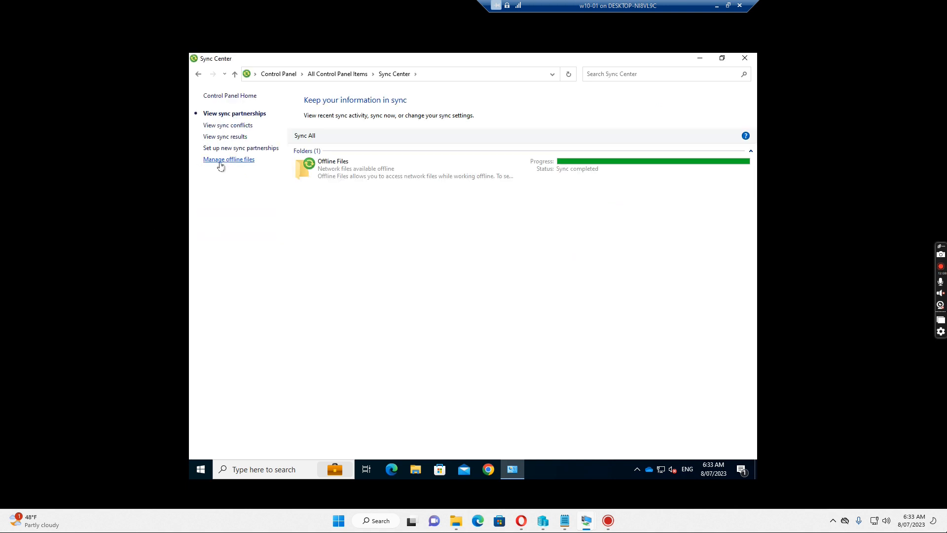
click(227, 159)
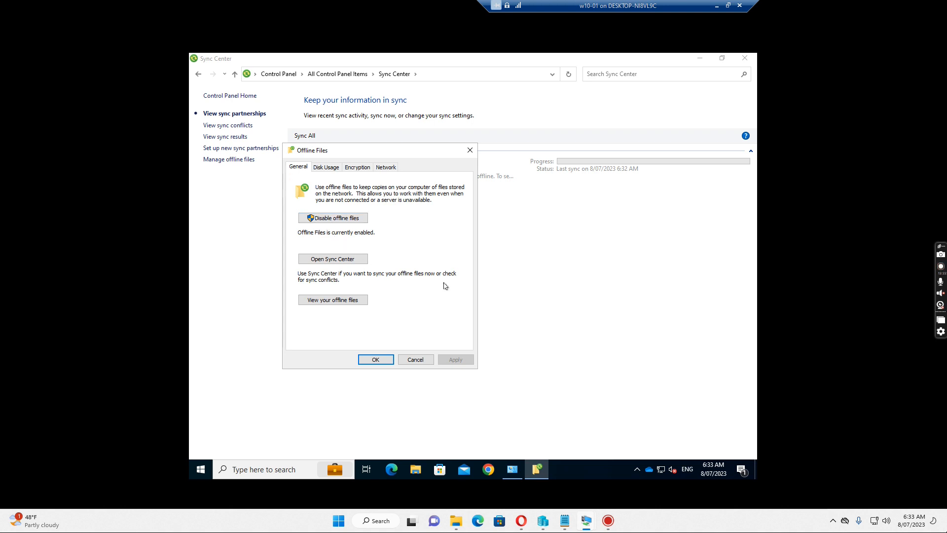
click(415, 360)
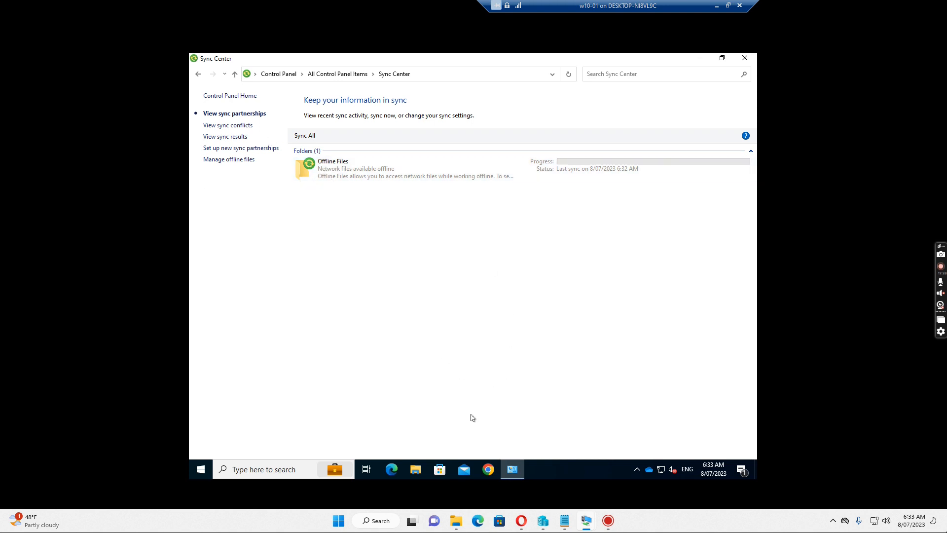
click(414, 473)
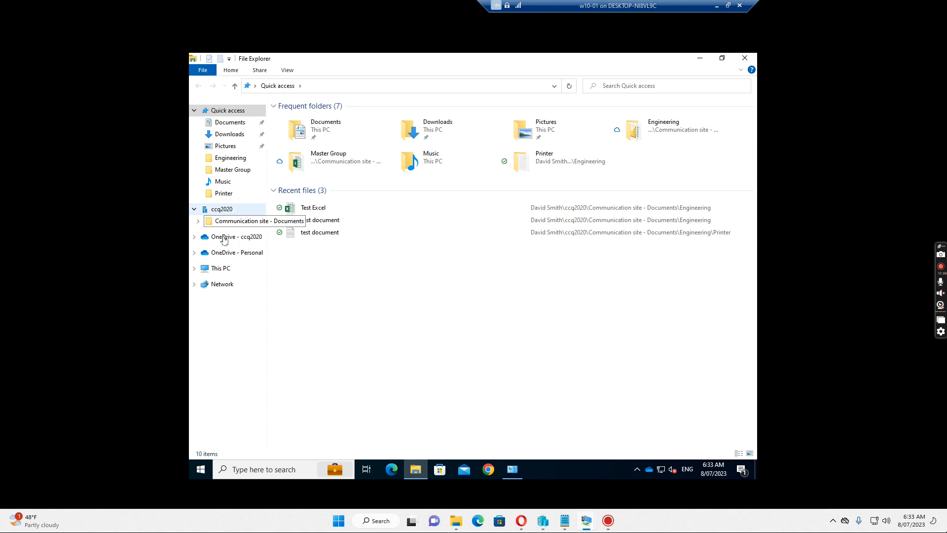
Open the H: network drive from This PC and bring up its menu for adding a new item
click(219, 273)
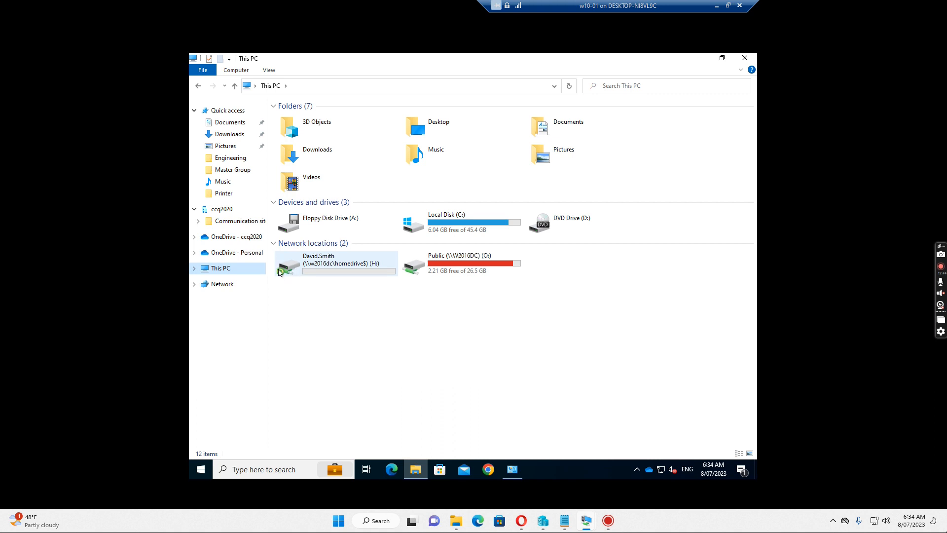
double_click(316, 266)
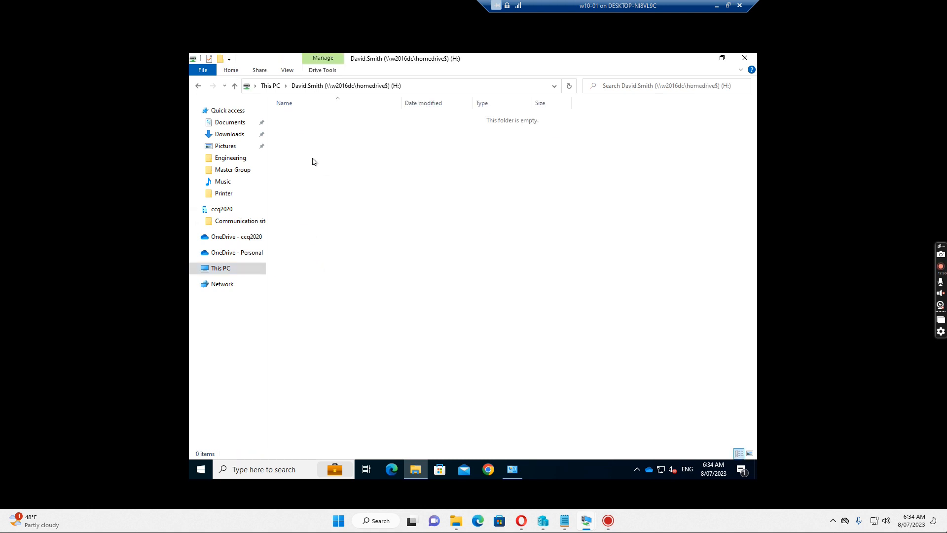
right_click(310, 141)
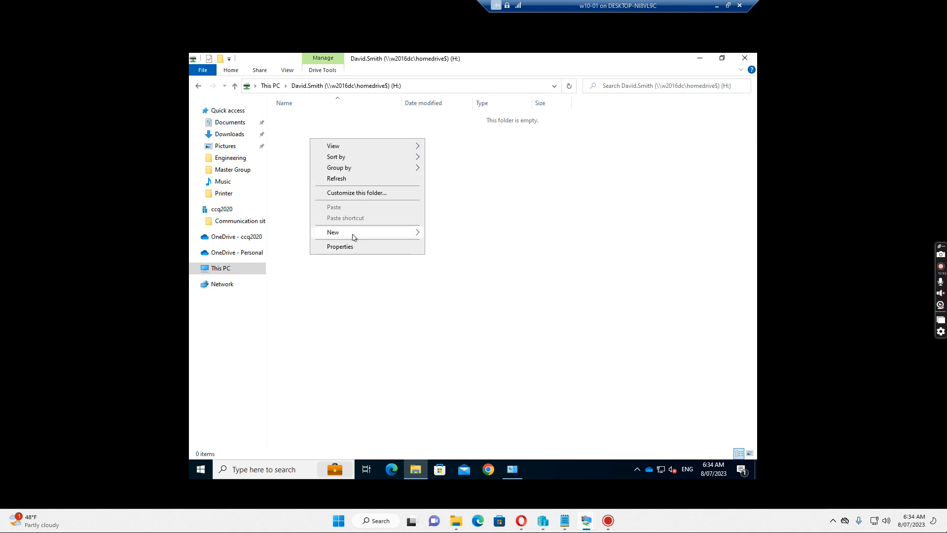
Create a blank text file named 'test document' on the H: drive and open it in Notepad
mouse_move(336, 234)
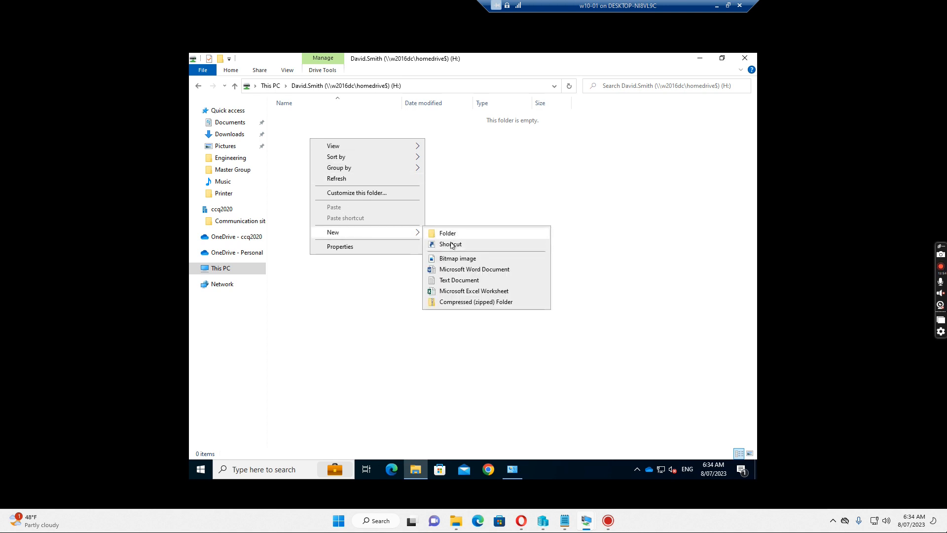
click(455, 281)
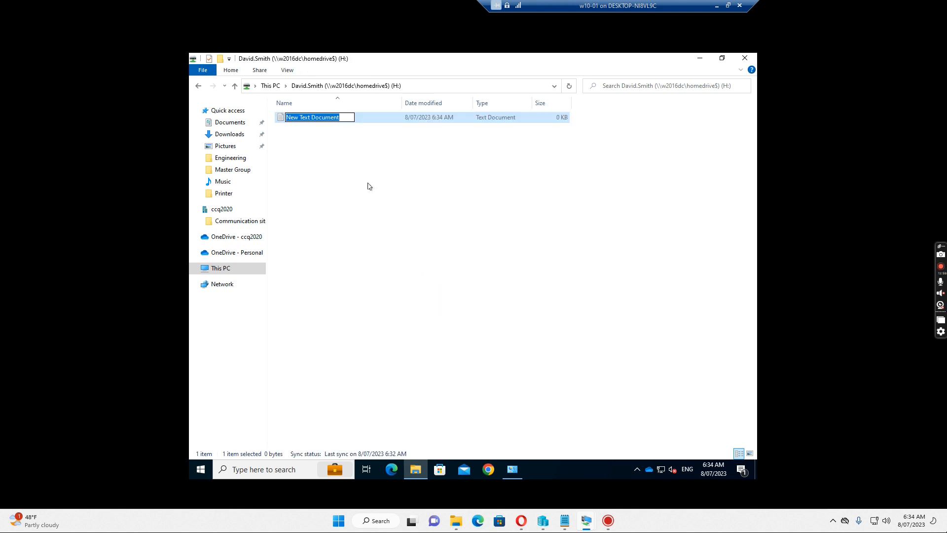
text(test documen)
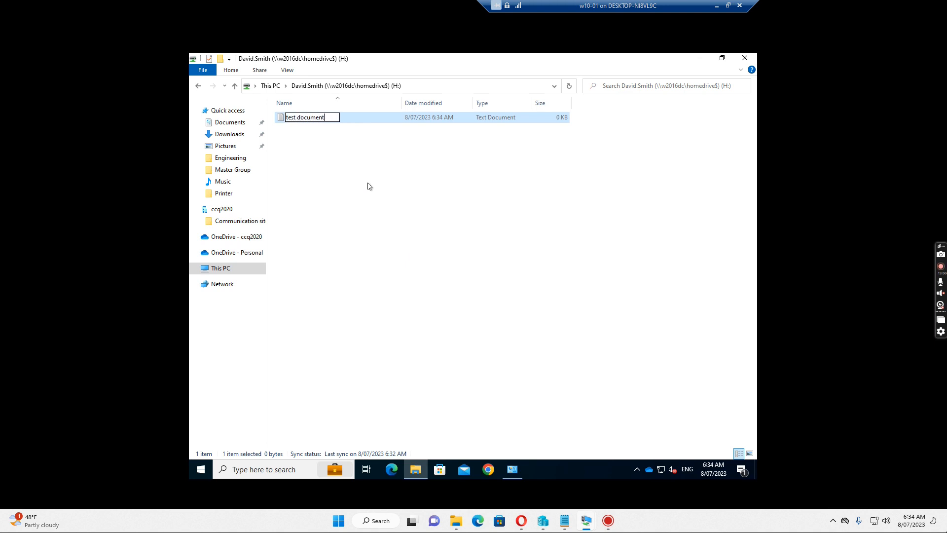
text(t)
key(Return)
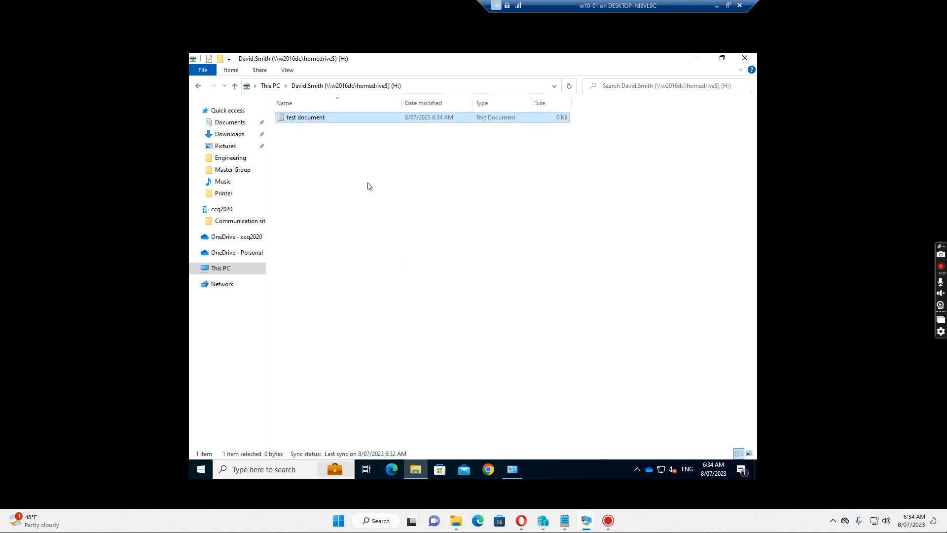
double_click(307, 119)
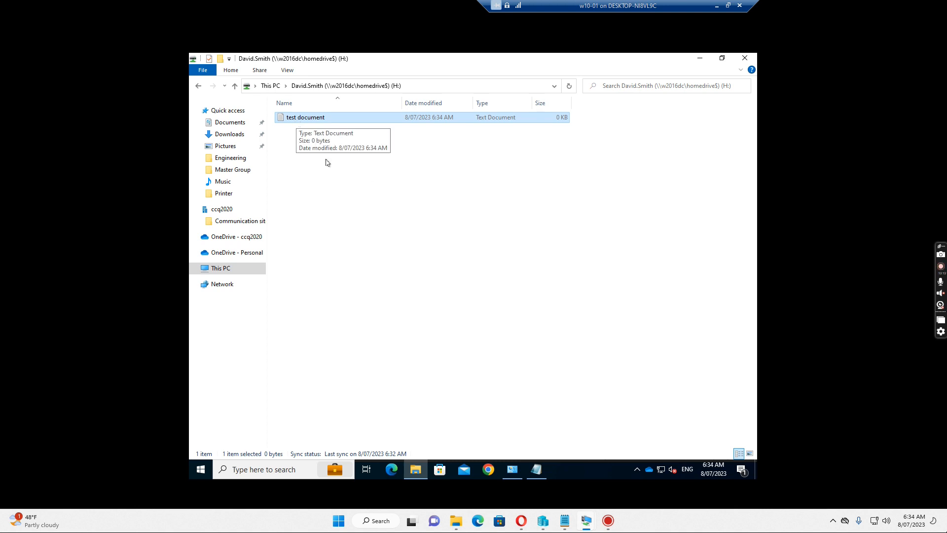
click(538, 471)
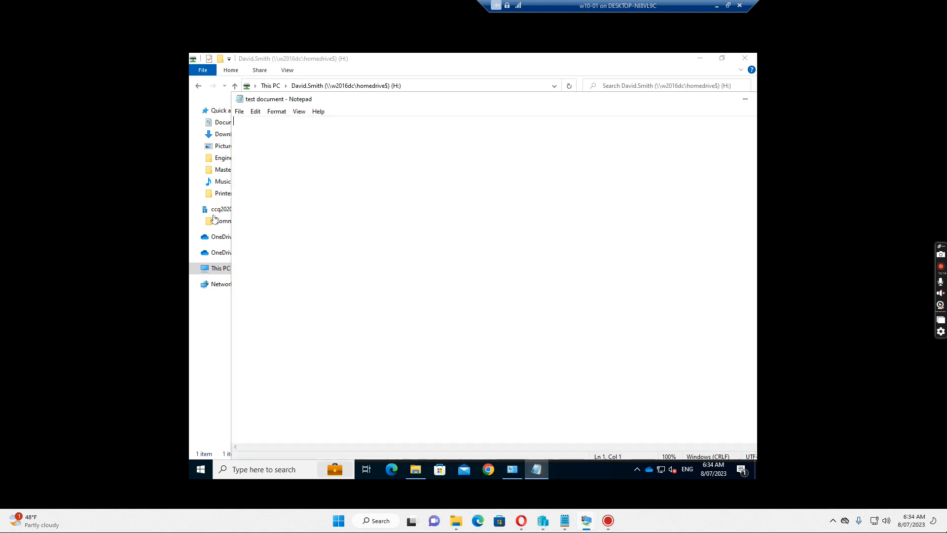
Write 'this is a test doc.' into test document, save it, and return Explorer to This PC
text(this is a test doc.)
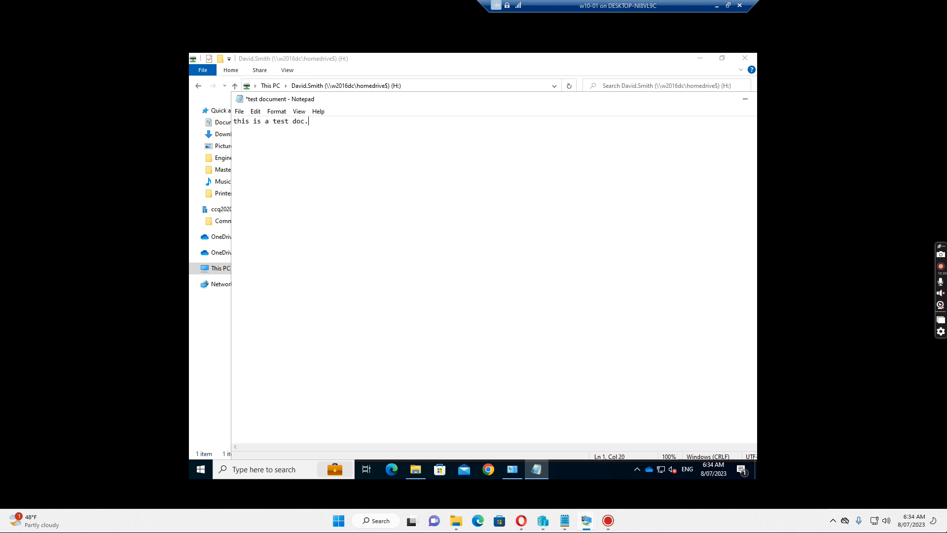
drag(631, 102, 541, 110)
click(700, 106)
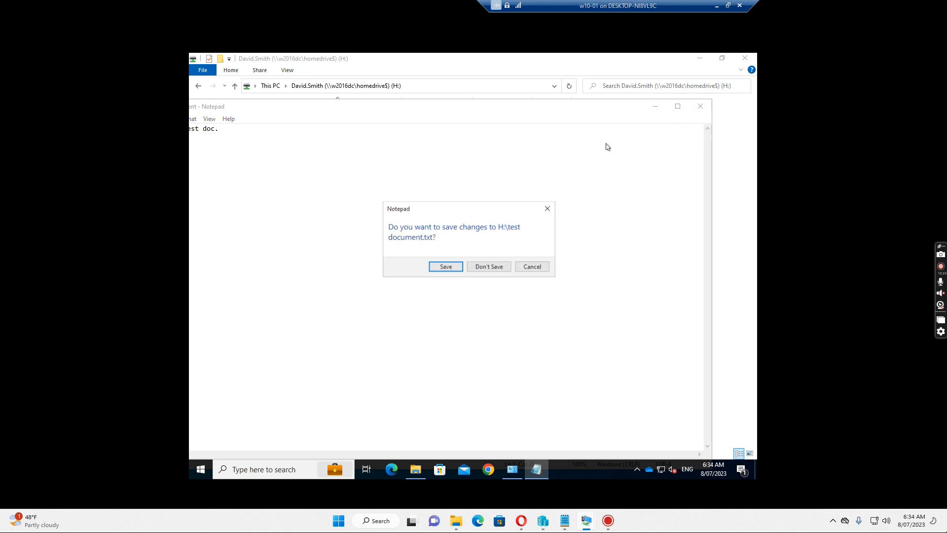
click(445, 269)
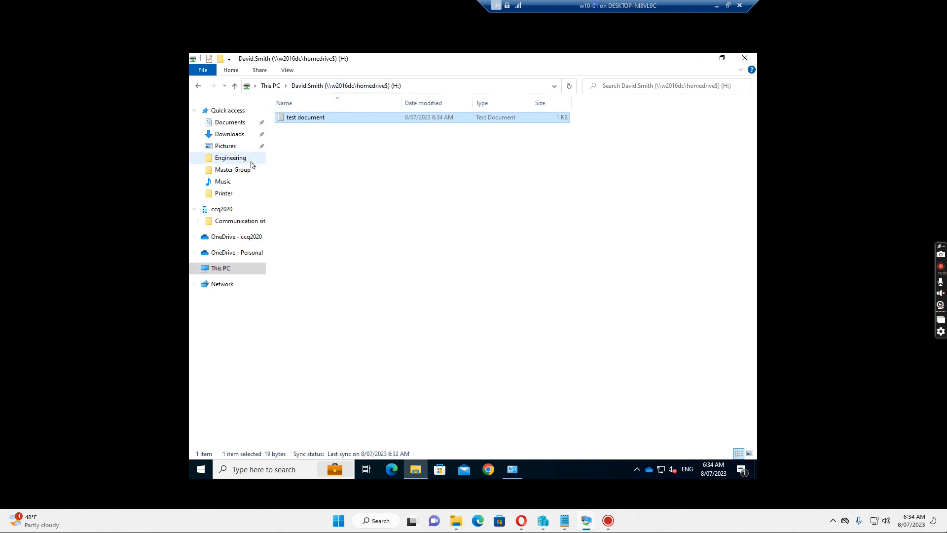
click(222, 268)
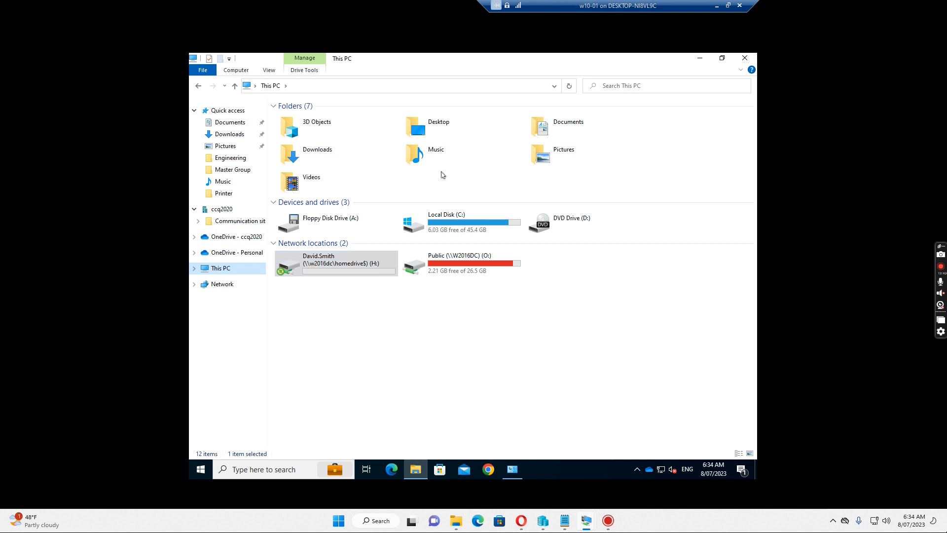
Switch to the W2016DC server and view E:\Homedrive, where the user folder shows 6:34 AM
click(728, 6)
mouse_move(587, 523)
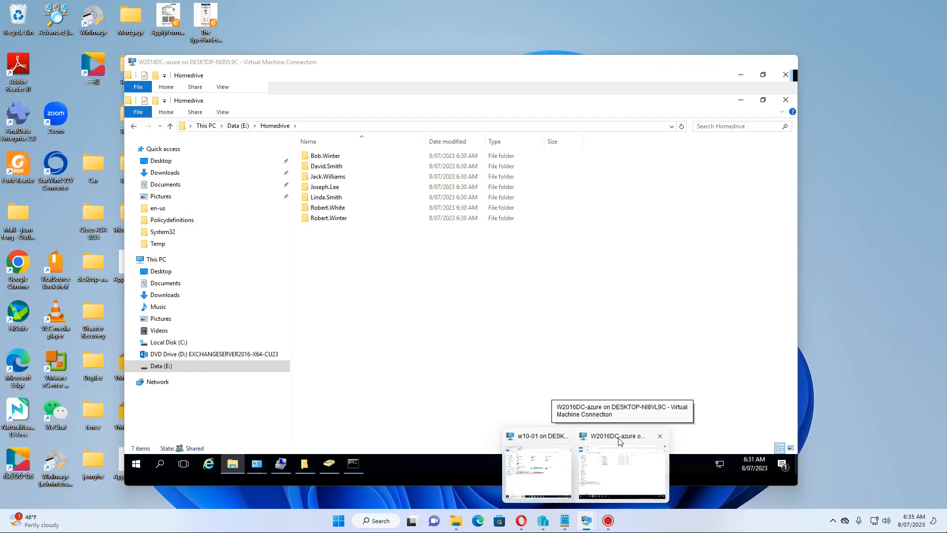
click(621, 441)
mouse_move(543, 523)
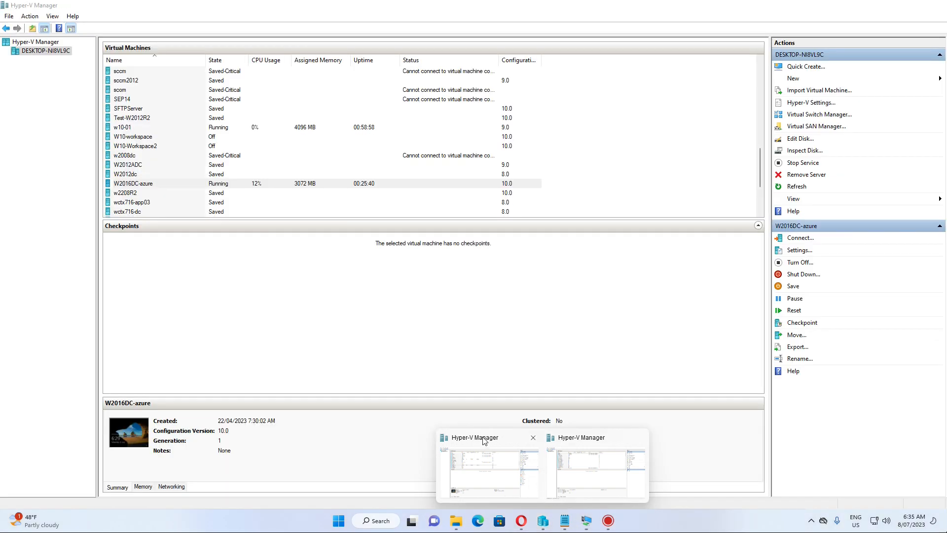
mouse_move(564, 436)
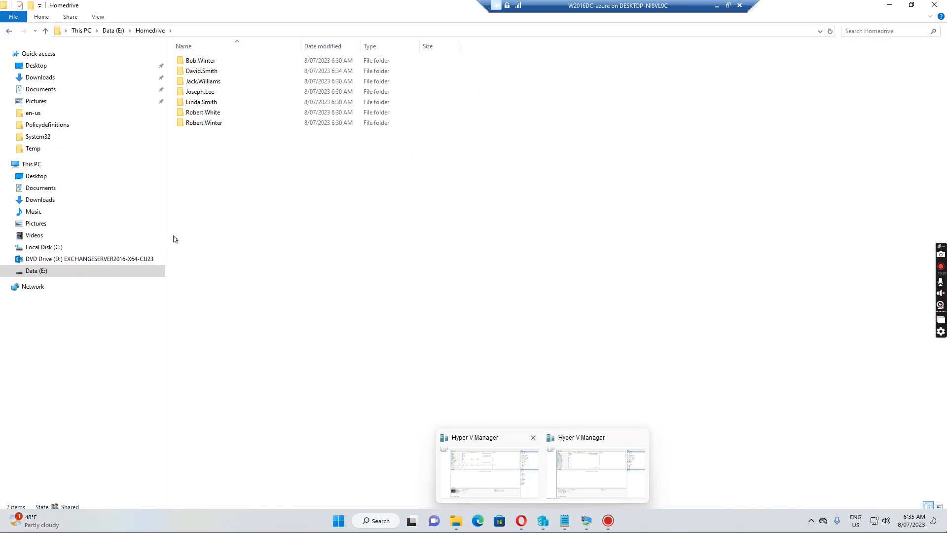
Save the state of the W2016DC-azure VM so Hyper-V Manager lists it as Saved
click(582, 442)
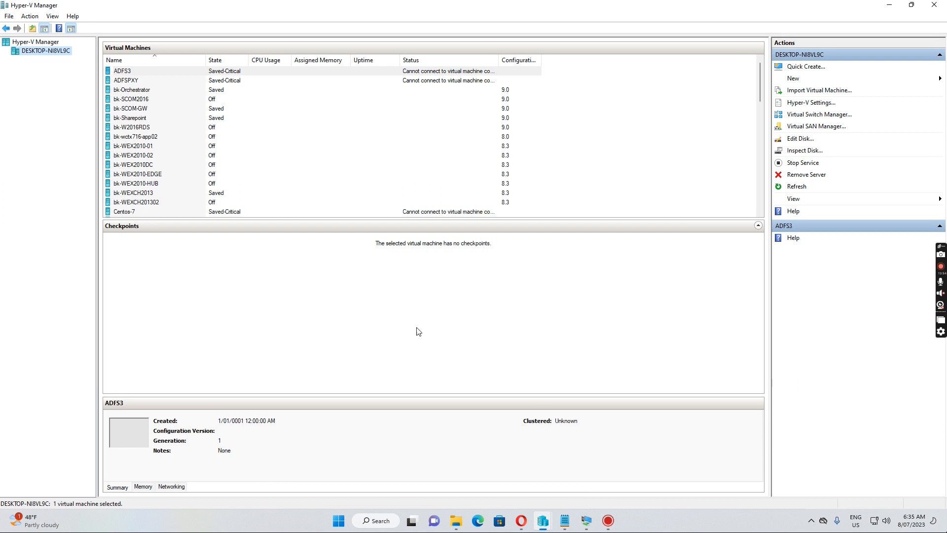
scroll(178, 164, down, 4)
scroll(178, 163, up, 2)
scroll(178, 163, down, 3)
scroll(179, 163, down, 8)
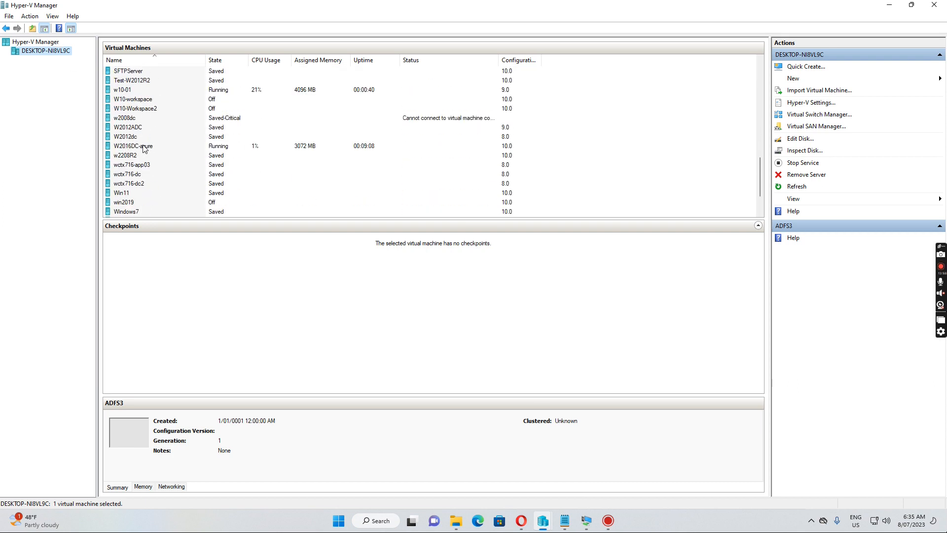
click(144, 147)
right_click(144, 147)
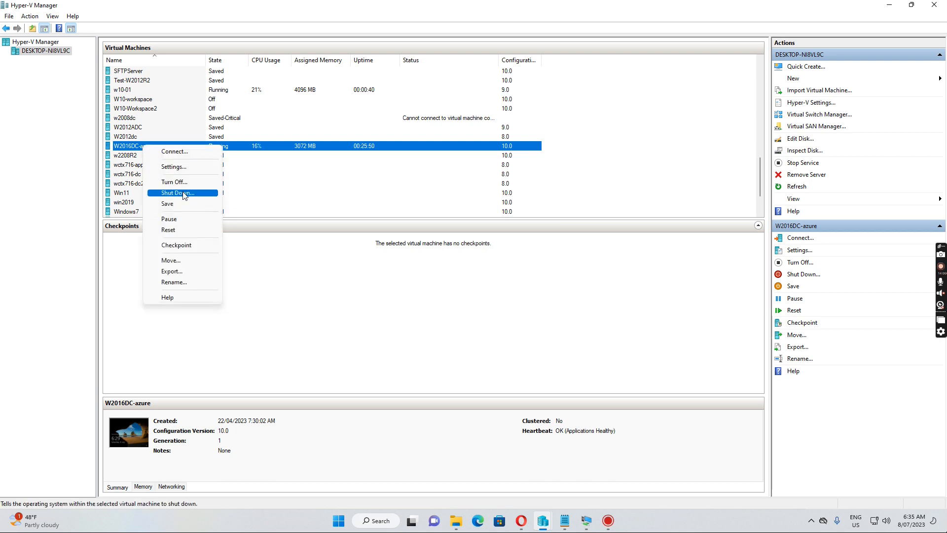
click(173, 203)
click(173, 203)
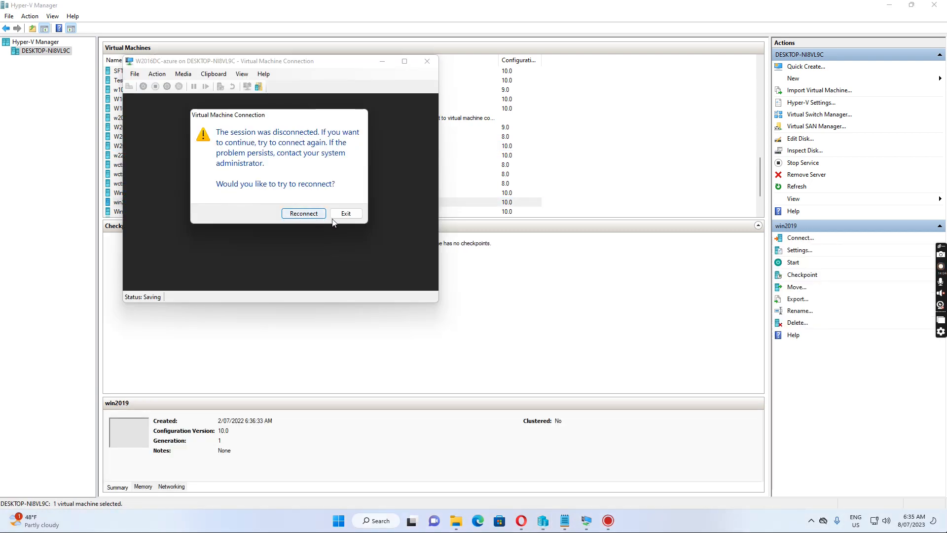
click(345, 214)
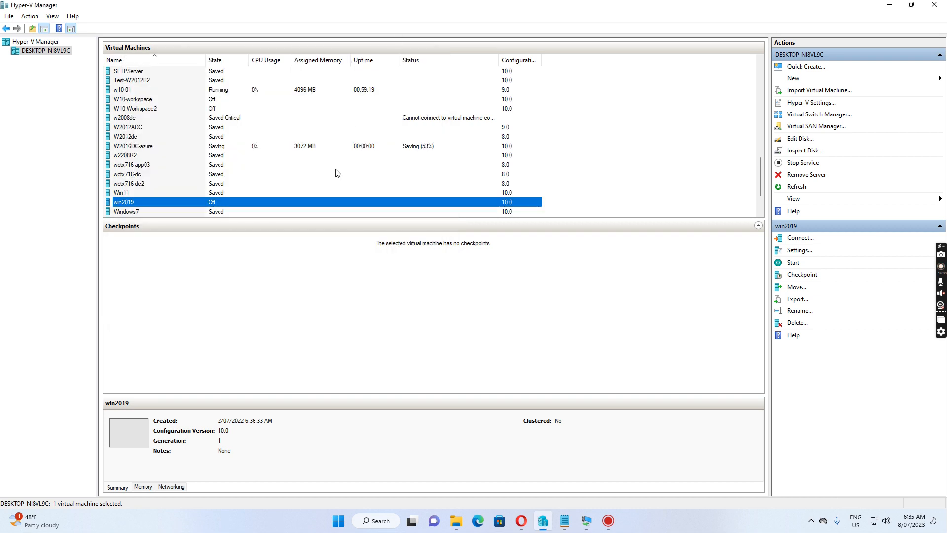
click(141, 149)
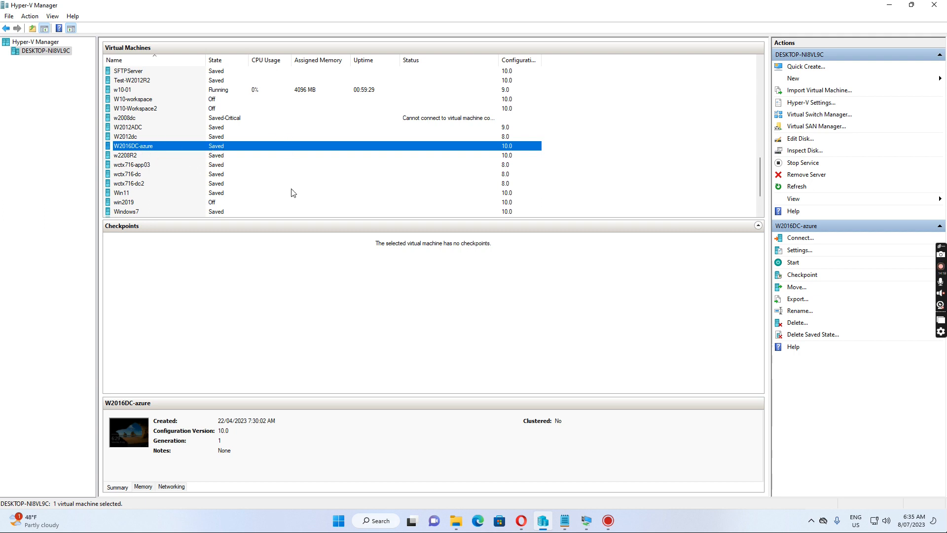
Switch to the w10-01 VM and try launching Command Prompt from Windows search
mouse_move(587, 523)
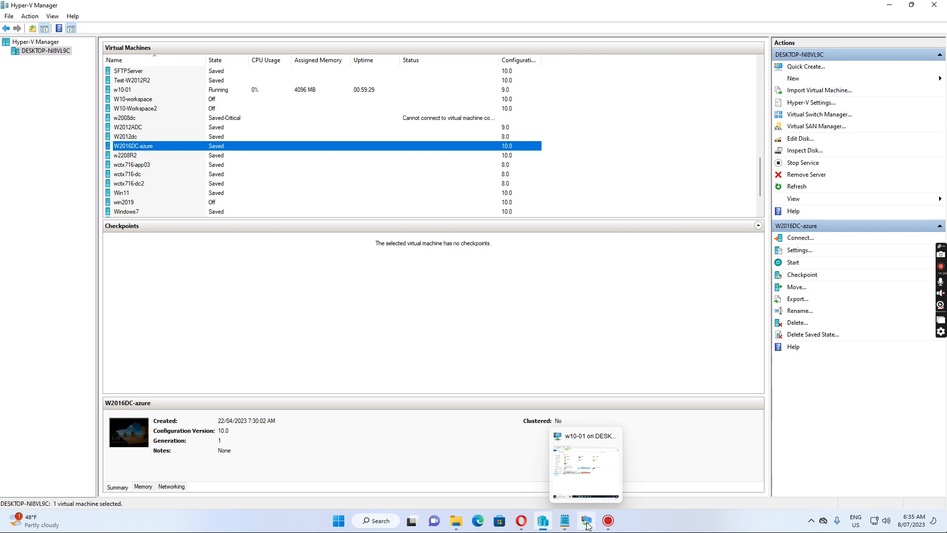
click(578, 446)
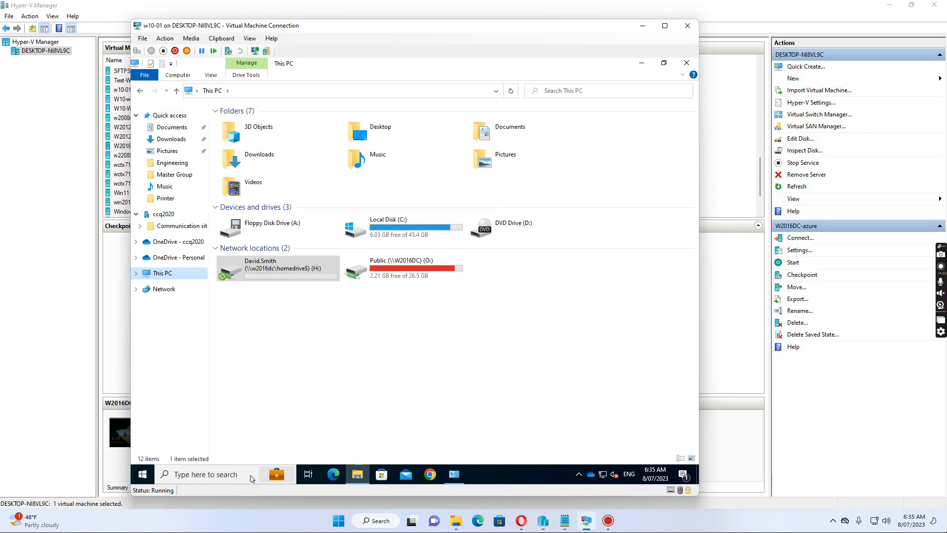
click(226, 476)
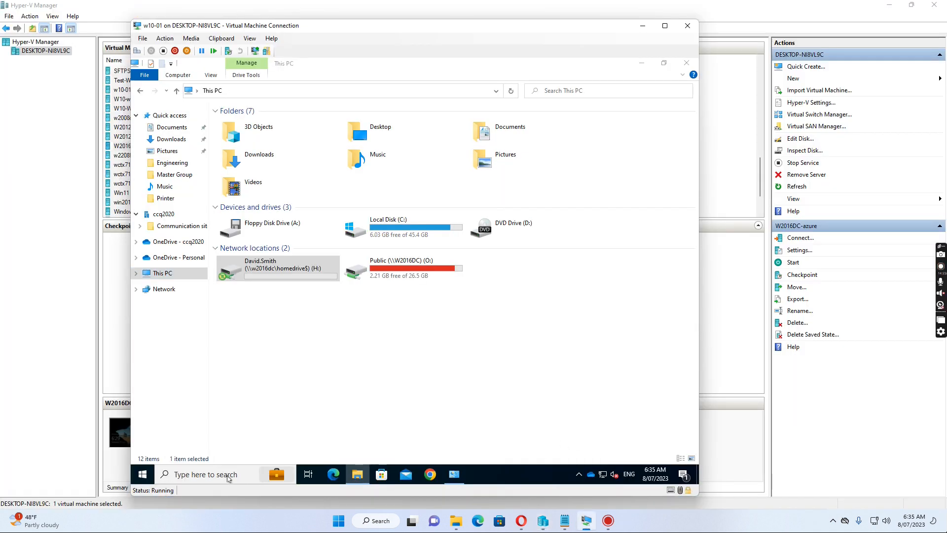
click(182, 481)
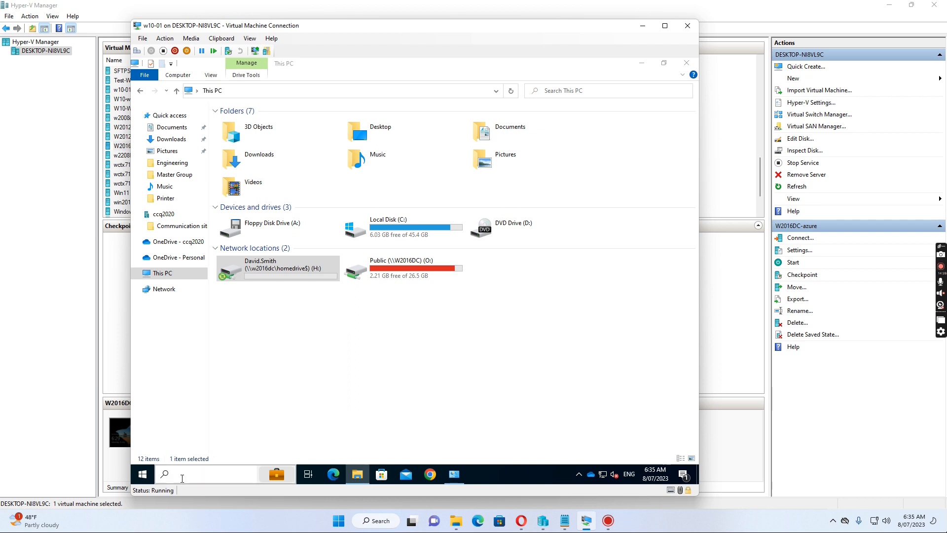
text(cmd)
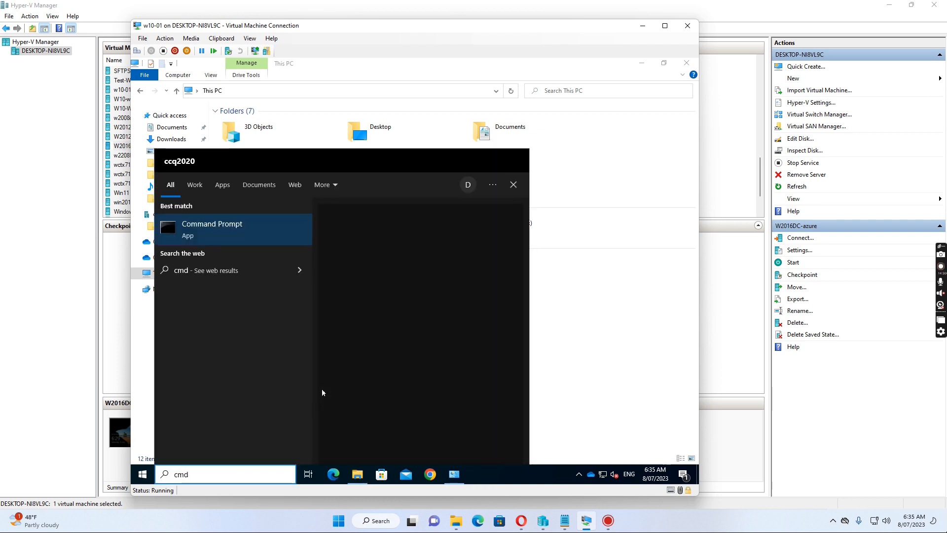
click(219, 233)
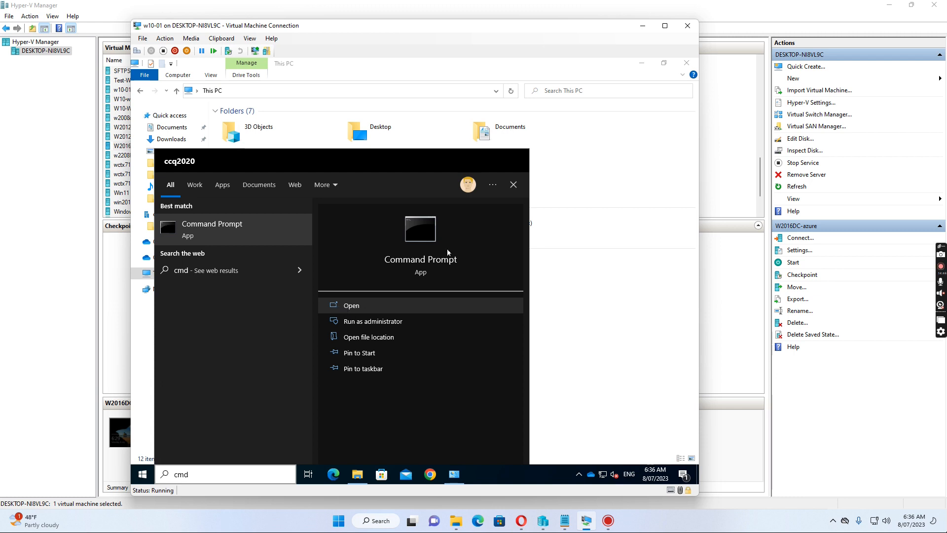
click(624, 309)
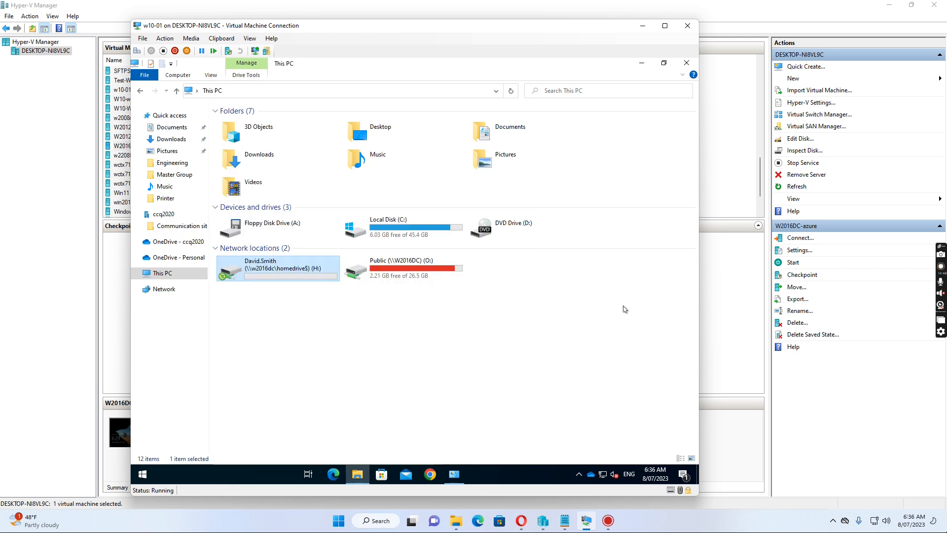
click(624, 309)
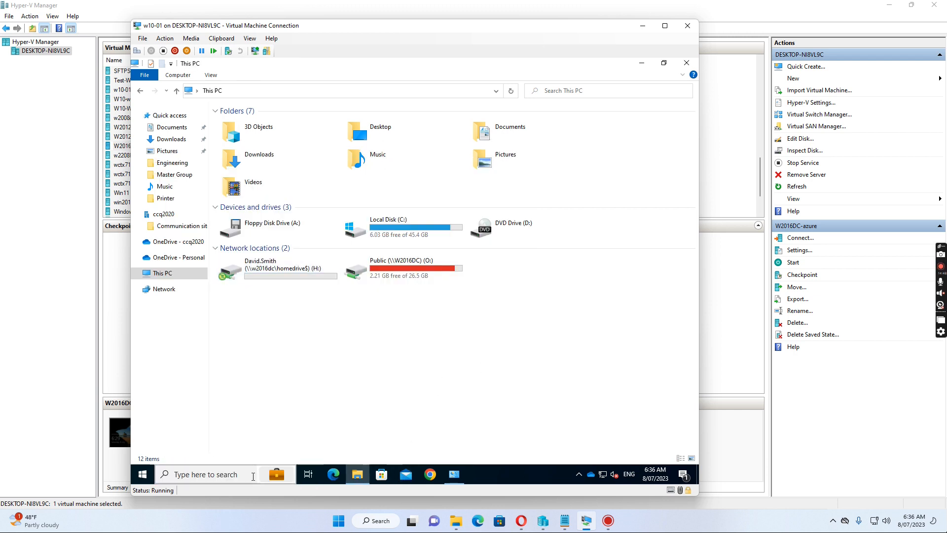
Launch Command Prompt from the Start menu's Run prompt with cmd
click(197, 476)
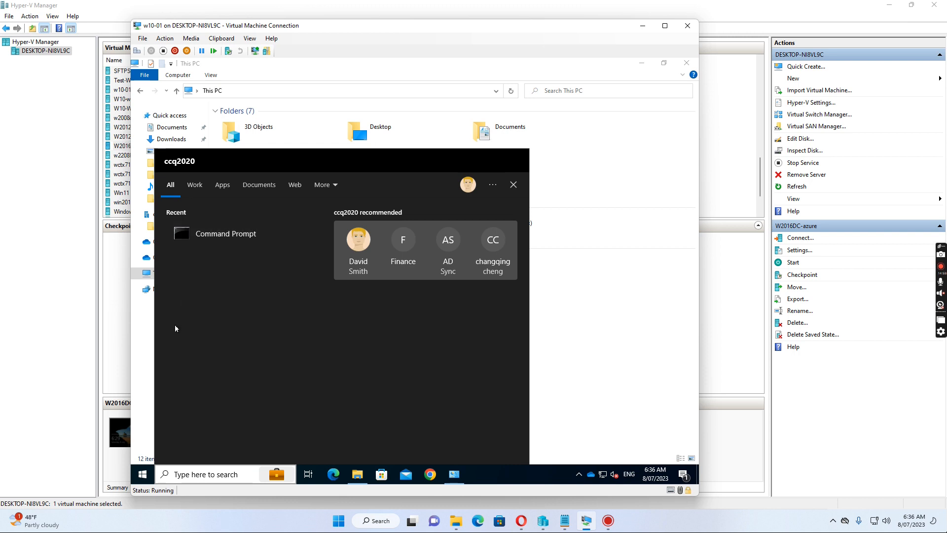
click(142, 476)
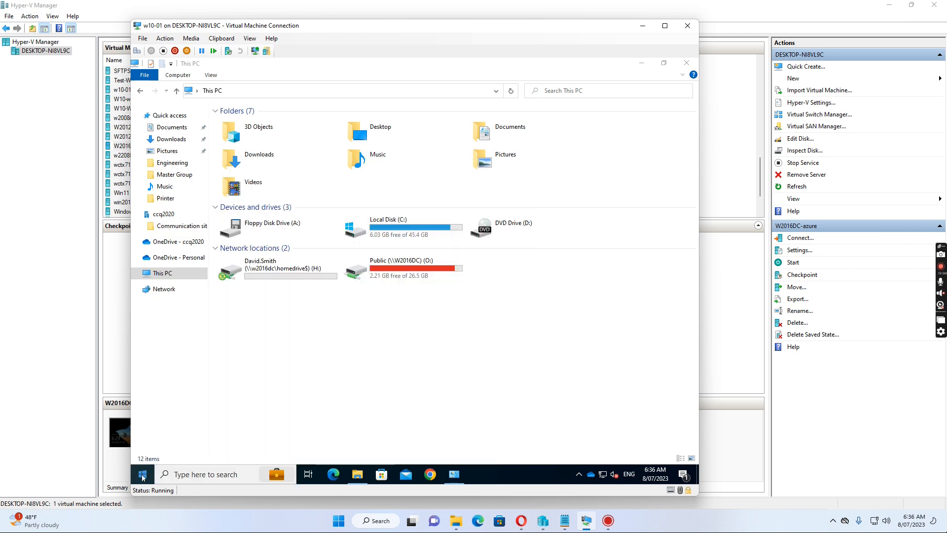
right_click(143, 477)
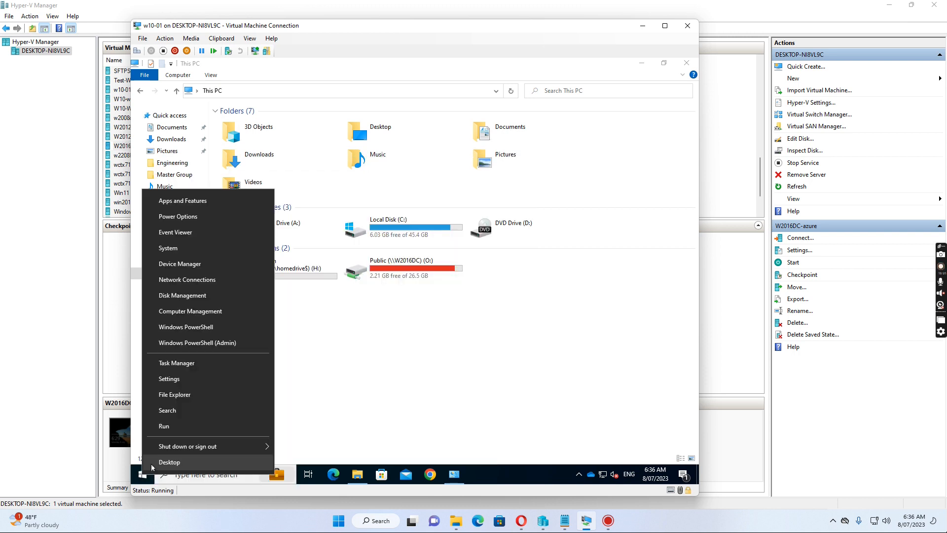
click(165, 427)
text(cmd)
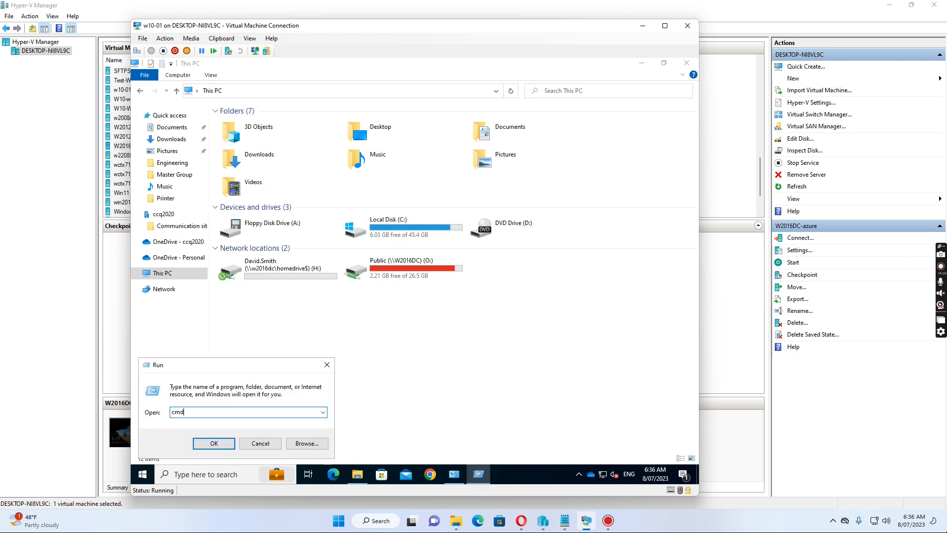
key(Return)
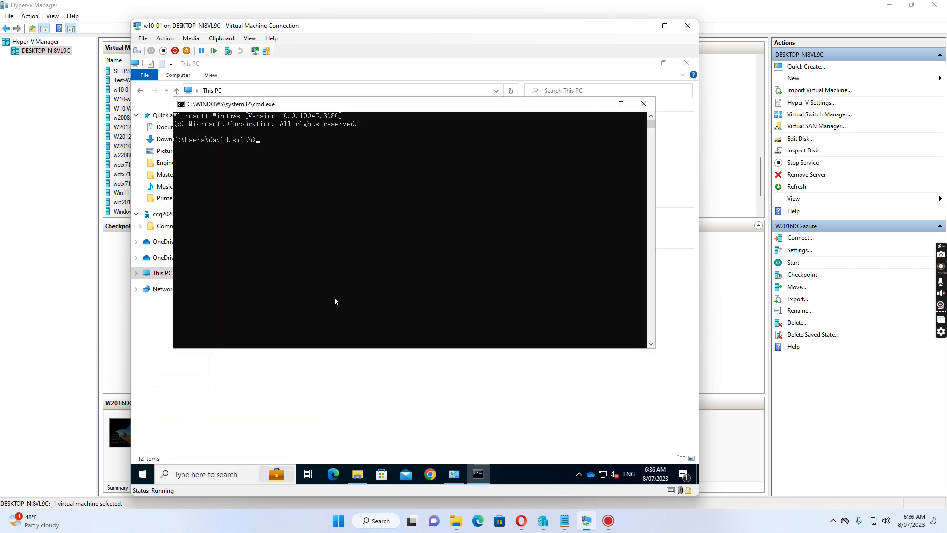
Ping w2016dc (destination host unreachable), then try opening Public (O:) from This PC
text(ping w2016dc)
key(Return)
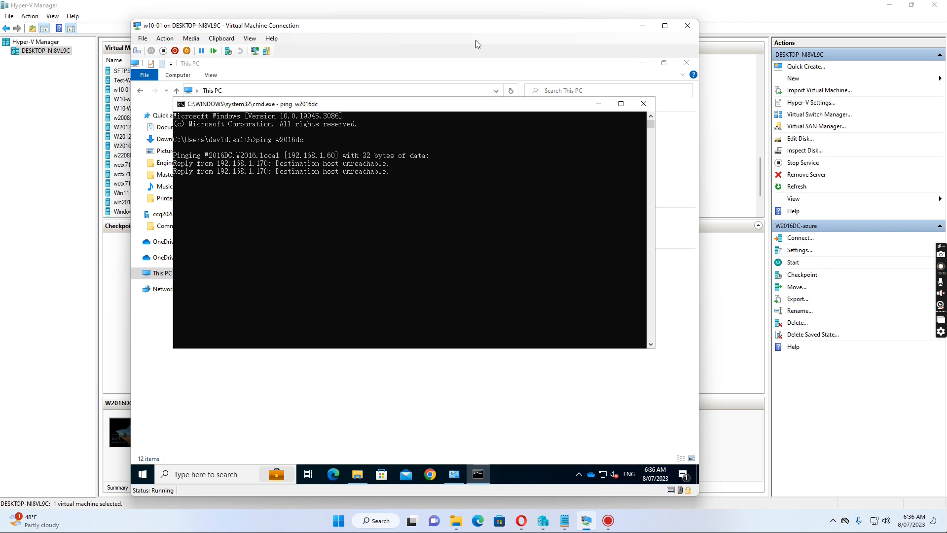
click(598, 107)
click(567, 111)
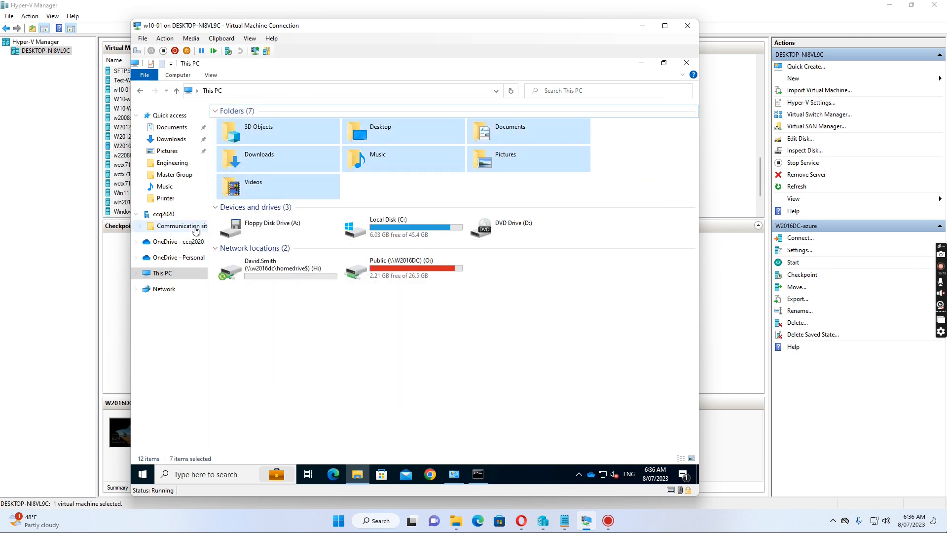
click(161, 274)
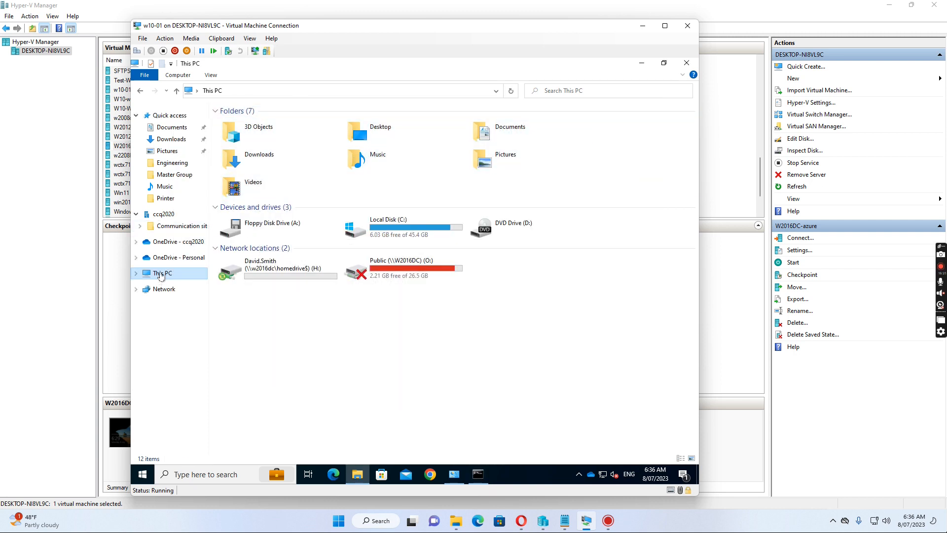
double_click(407, 266)
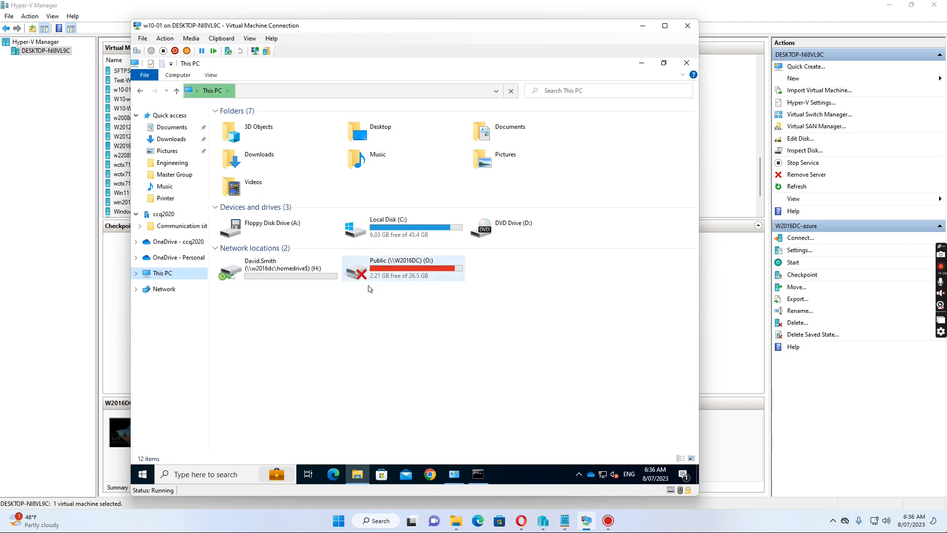
click(412, 258)
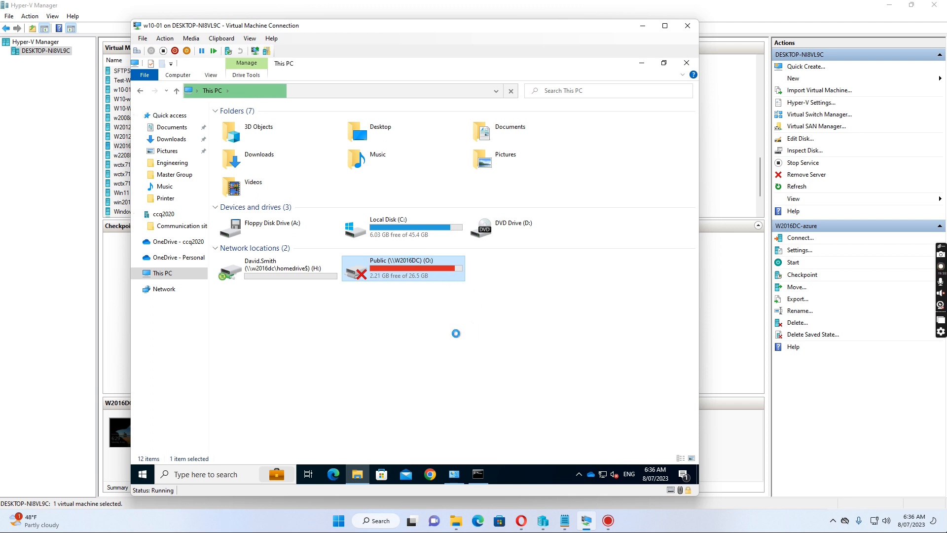
mouse_move(356, 481)
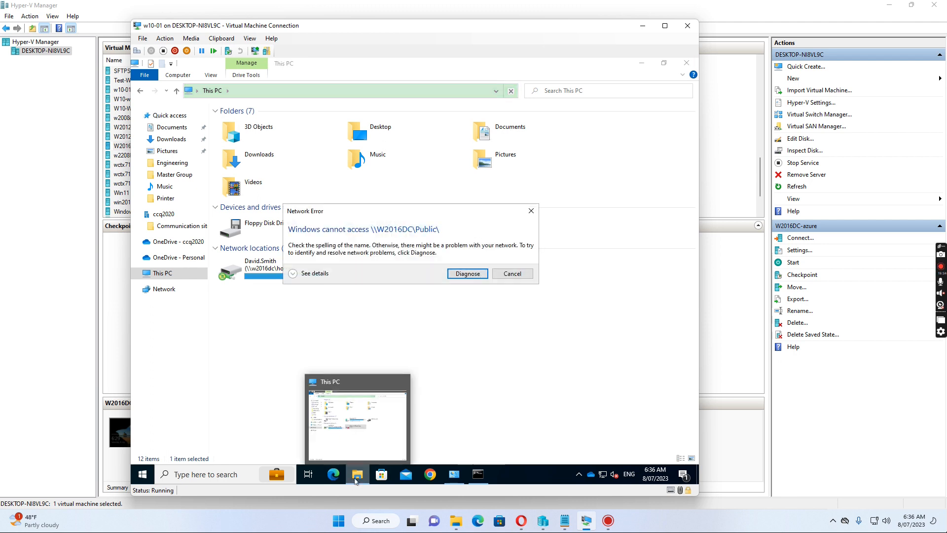
click(519, 277)
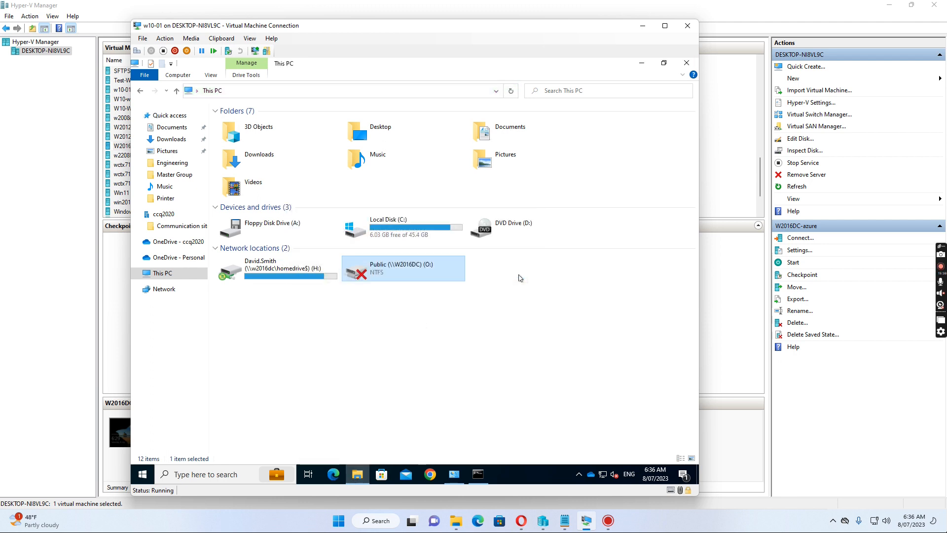
double_click(259, 271)
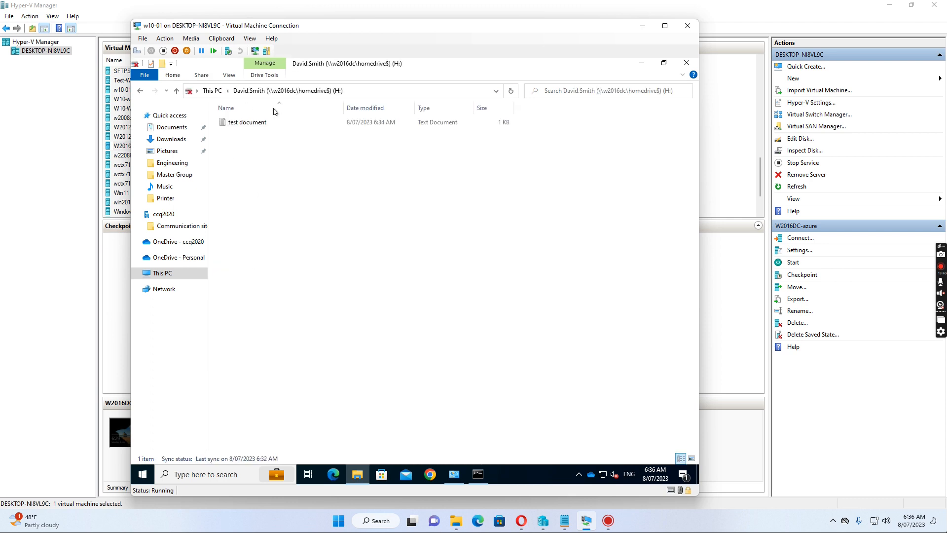
Append the line 'this is additional content.' to test document and save it offline
double_click(250, 123)
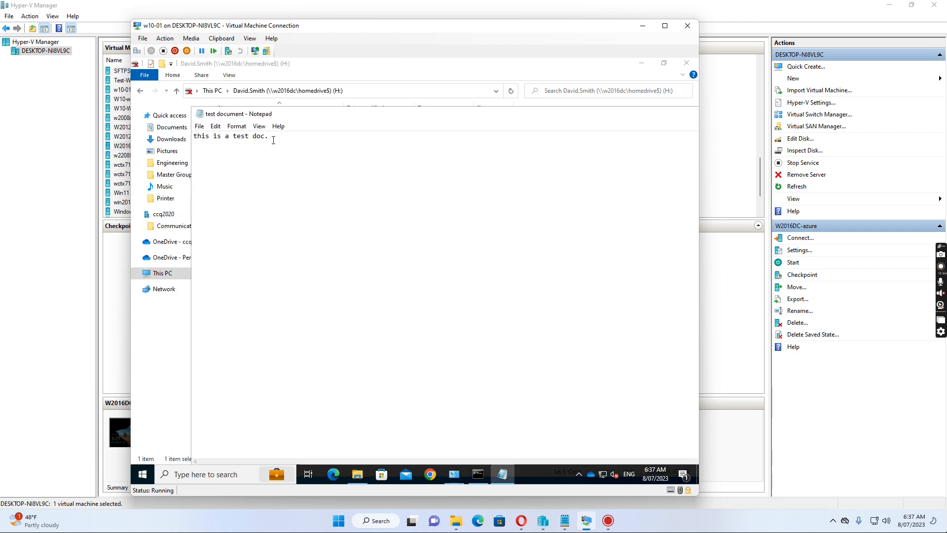
key(Return)
text(this is additional)
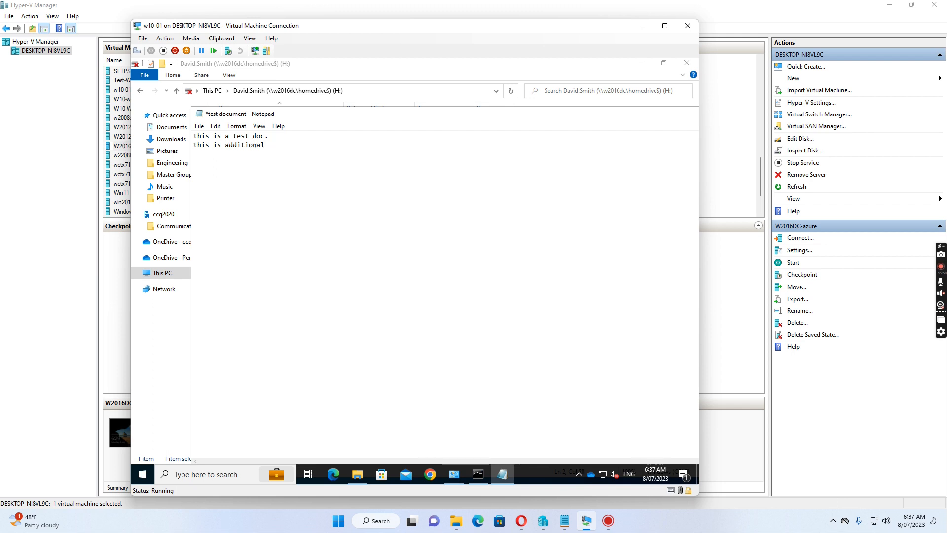
text( conte)
click(198, 126)
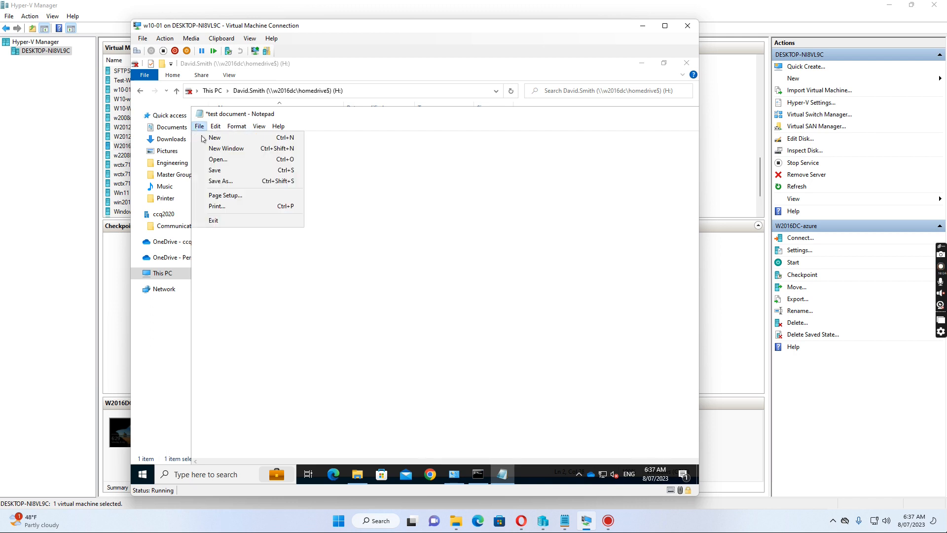
click(219, 169)
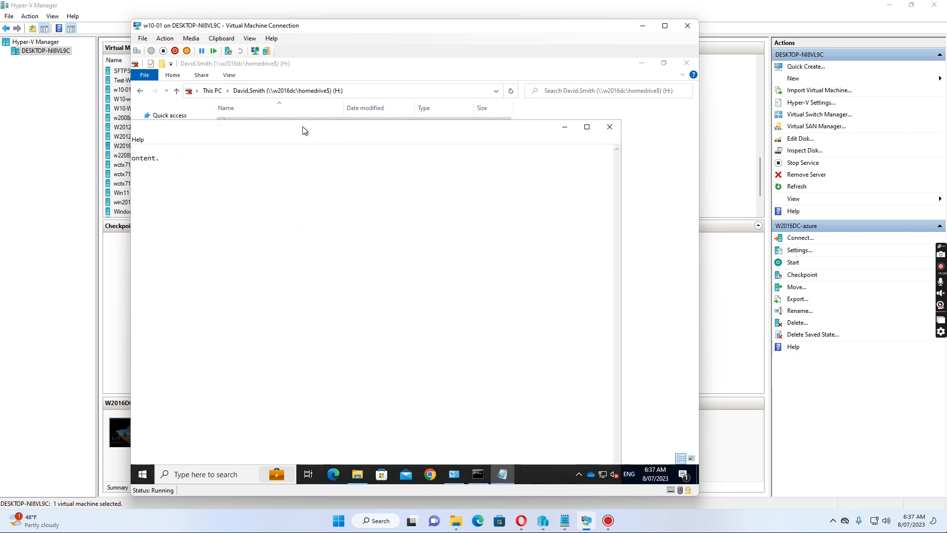
click(609, 127)
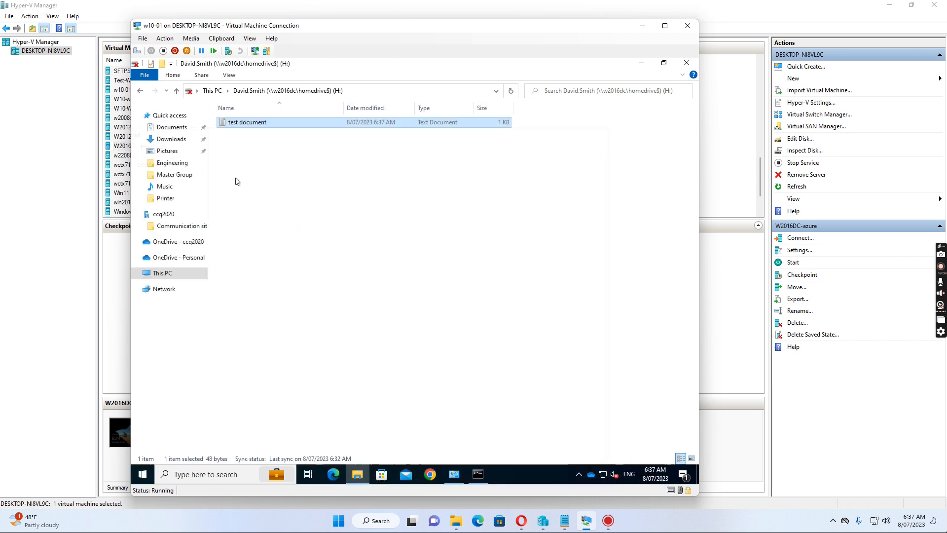
Create a new text document on H: named 'This is second file.'
right_click(237, 140)
mouse_move(276, 242)
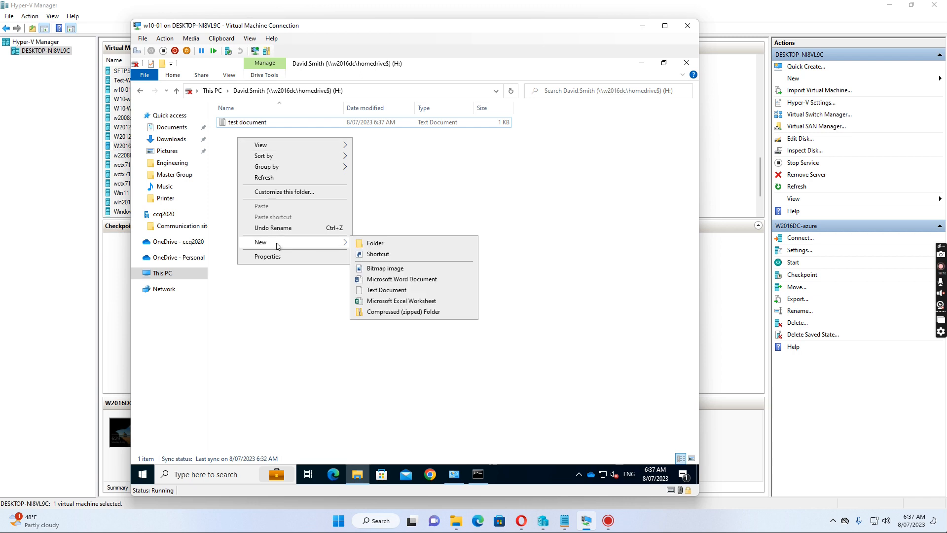
click(387, 290)
click(371, 291)
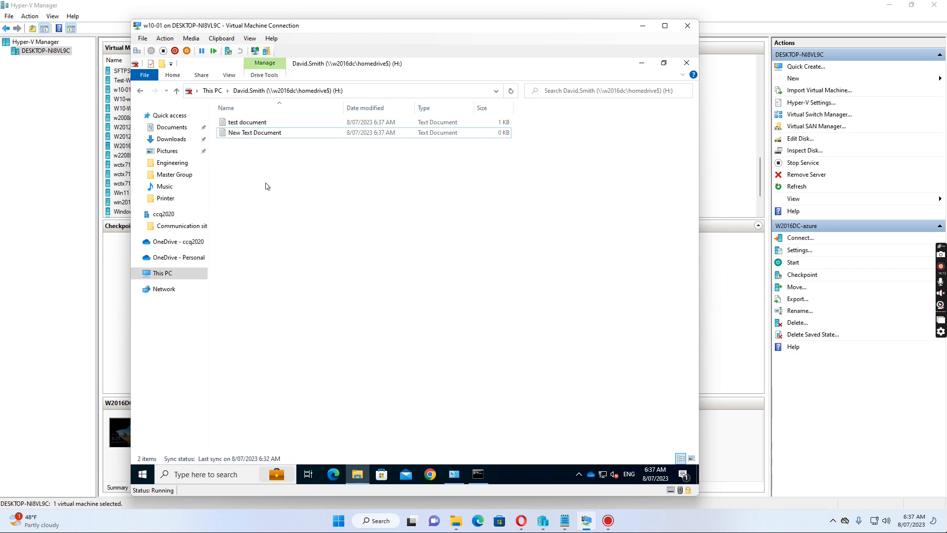
click(263, 133)
click(258, 133)
text(Th)
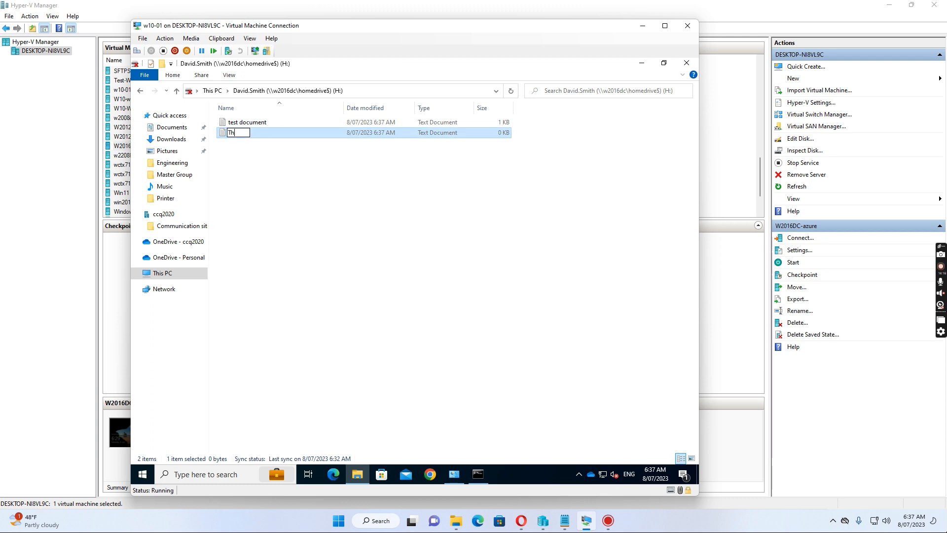
text(is is sedn)
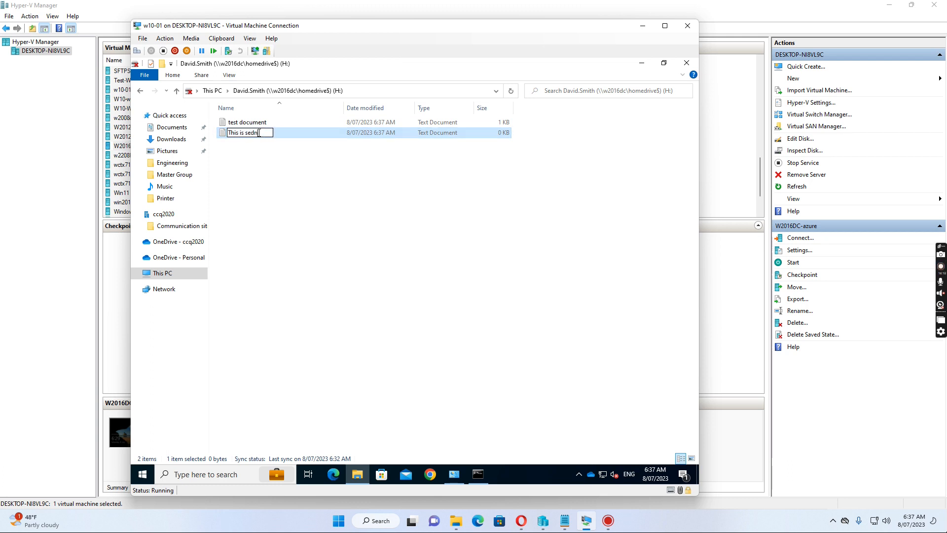
key(BackSpace)
key(BackSpace)
text(cond)
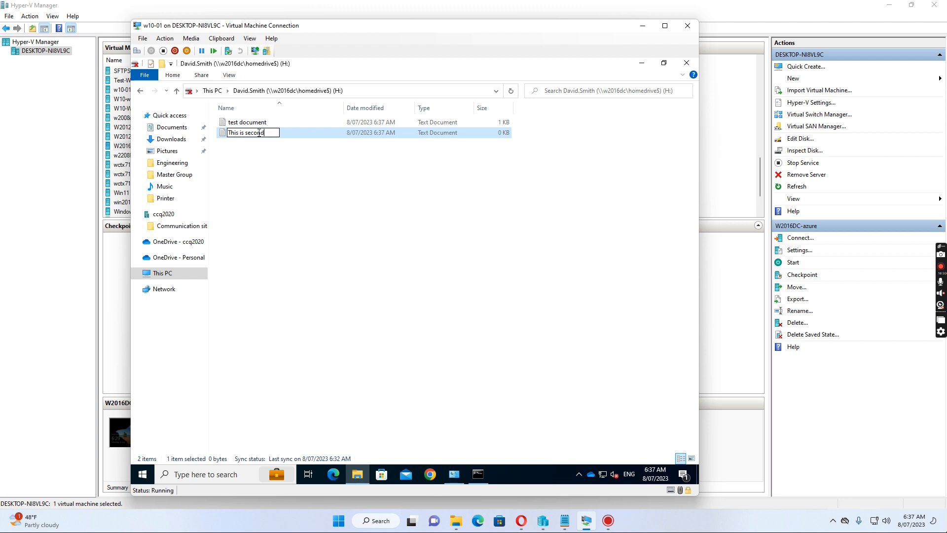
text( file.)
key(Return)
Write 'second file.' into it in Notepad and save
double_click(249, 133)
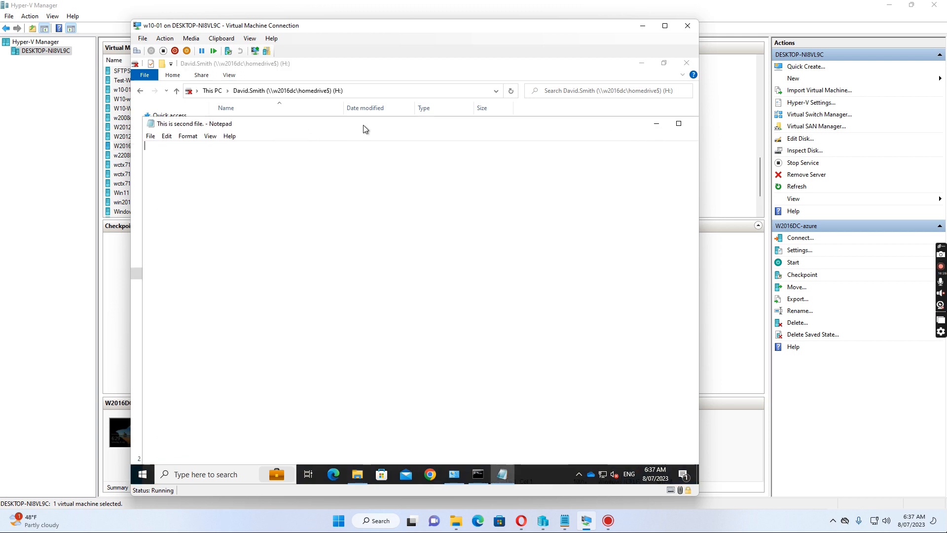
text(secon)
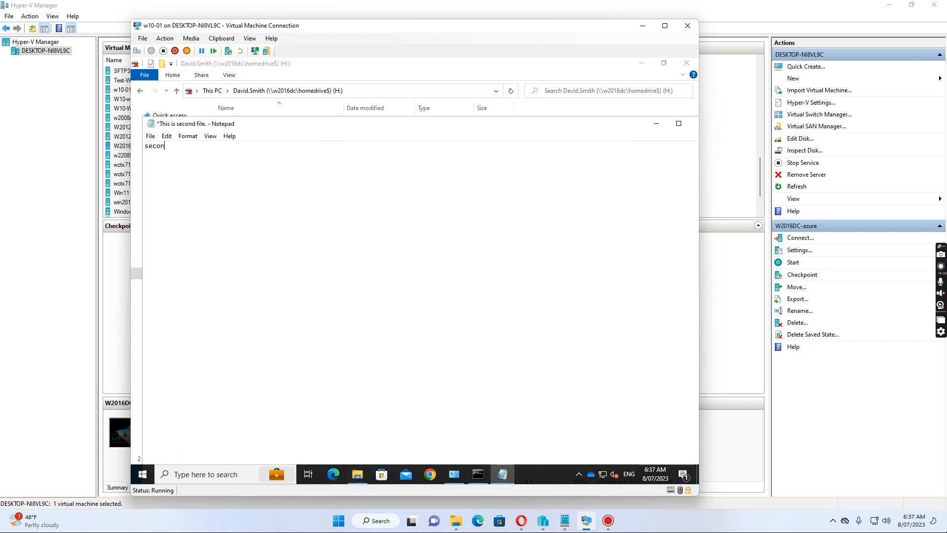
text(d file.)
click(150, 138)
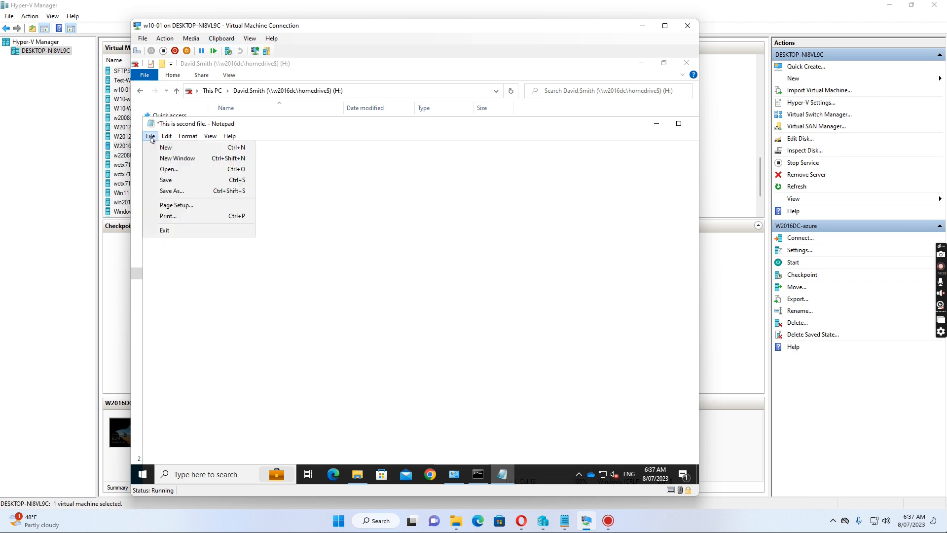
click(169, 181)
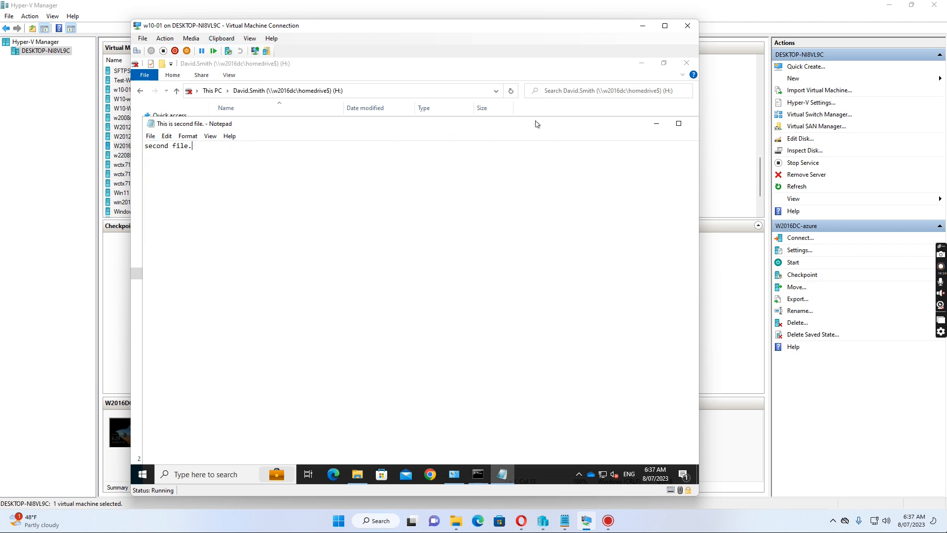
click(588, 142)
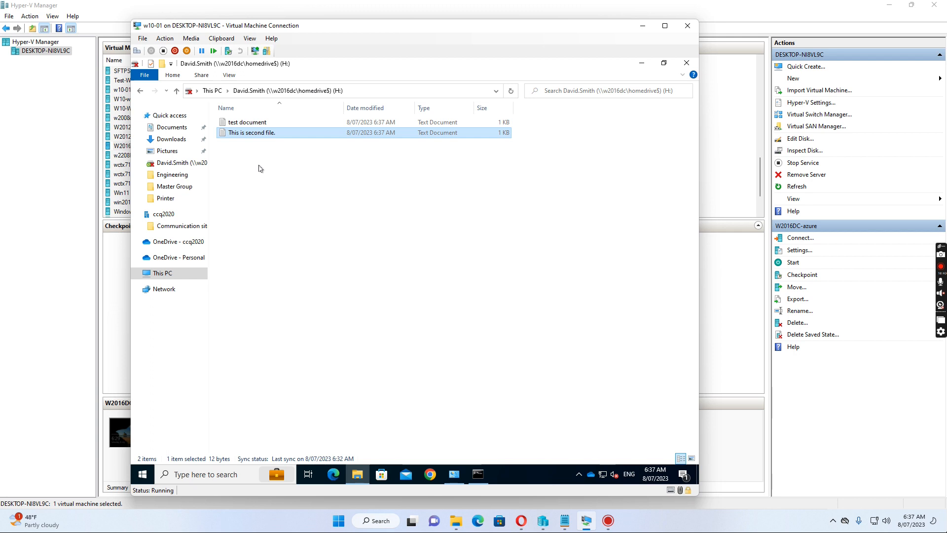
click(237, 126)
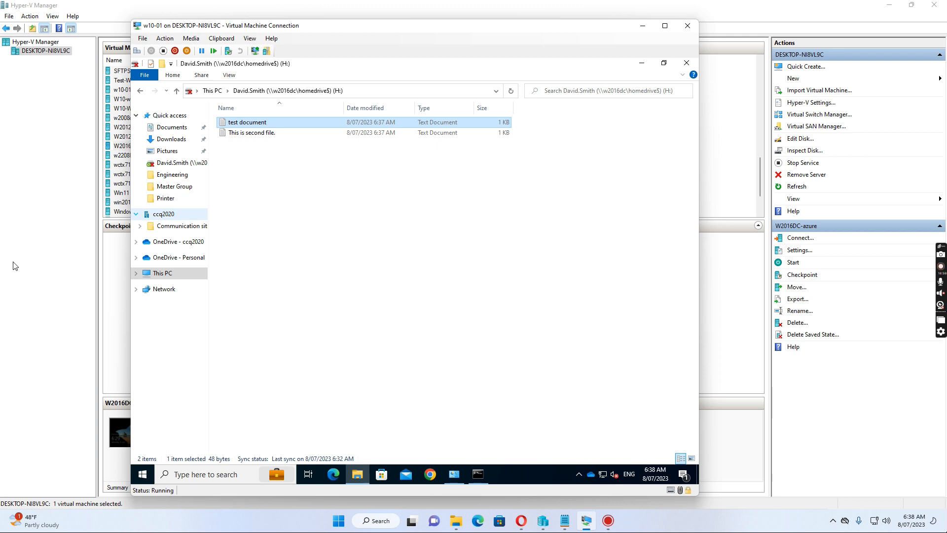
click(42, 278)
Start the W2016DC-azure virtual machine
click(148, 147)
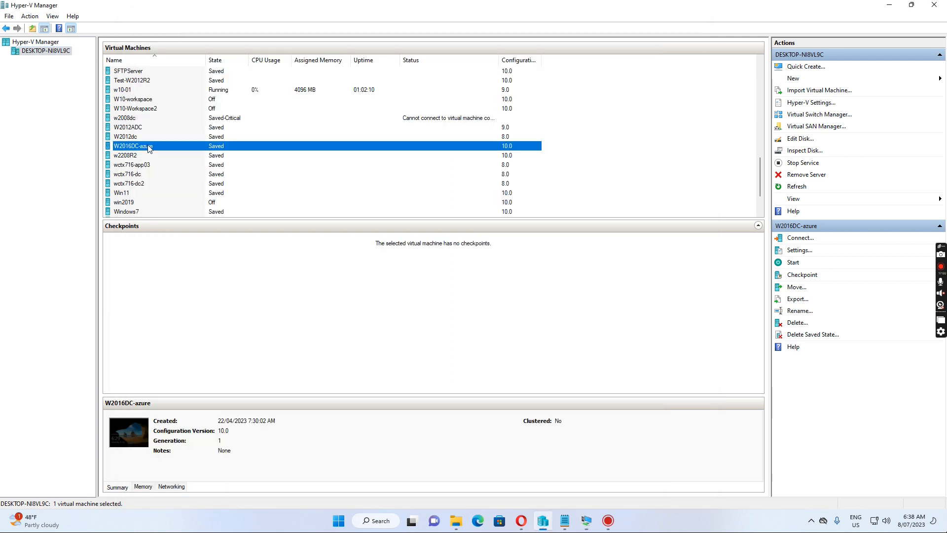
right_click(149, 148)
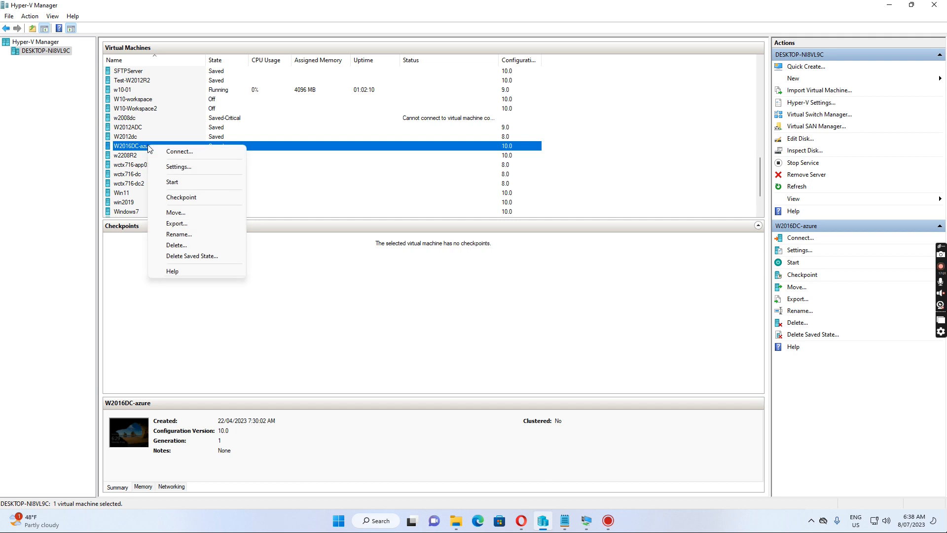
click(173, 183)
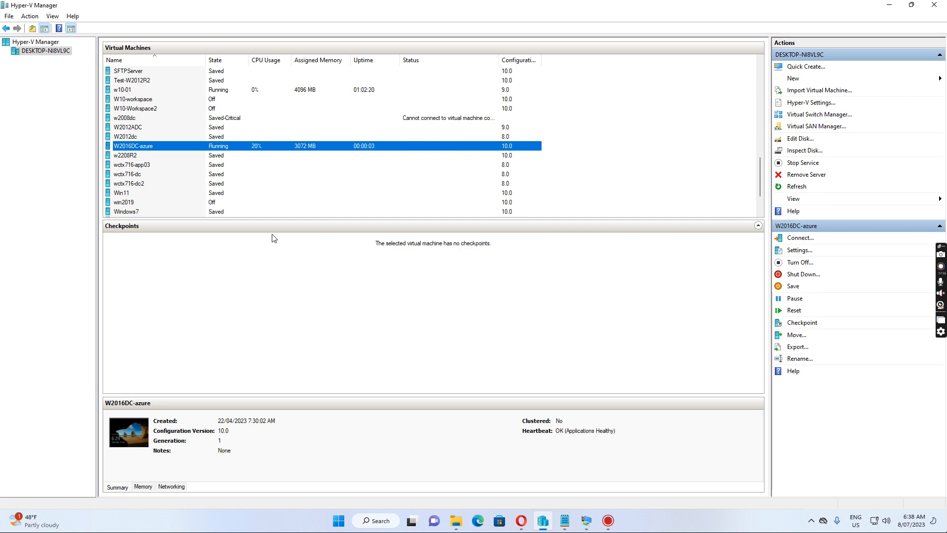
Open a Virtual Machine Connection to W2016DC-azure
mouse_move(589, 522)
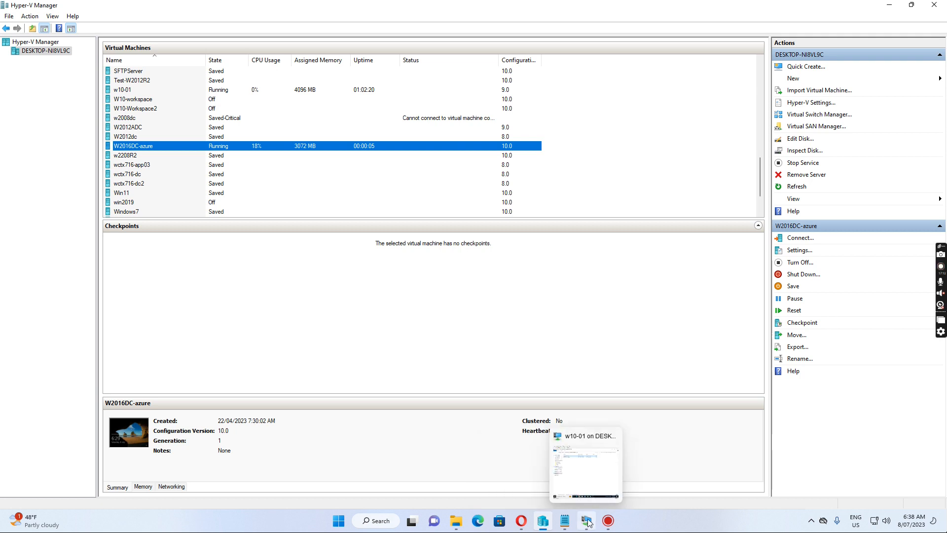
right_click(147, 149)
click(179, 152)
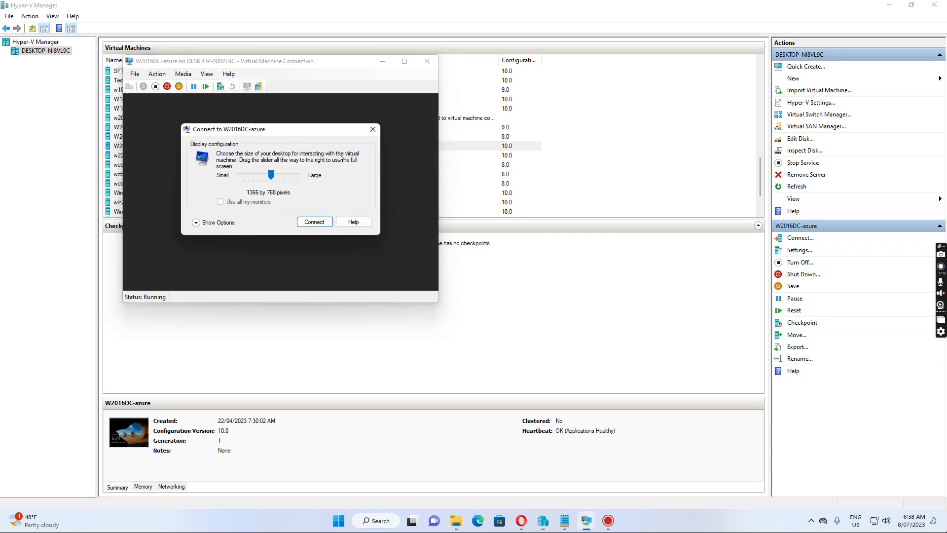
Connect at the chosen display size and sign in to W2016DC-azure as administrator with the account password
click(313, 222)
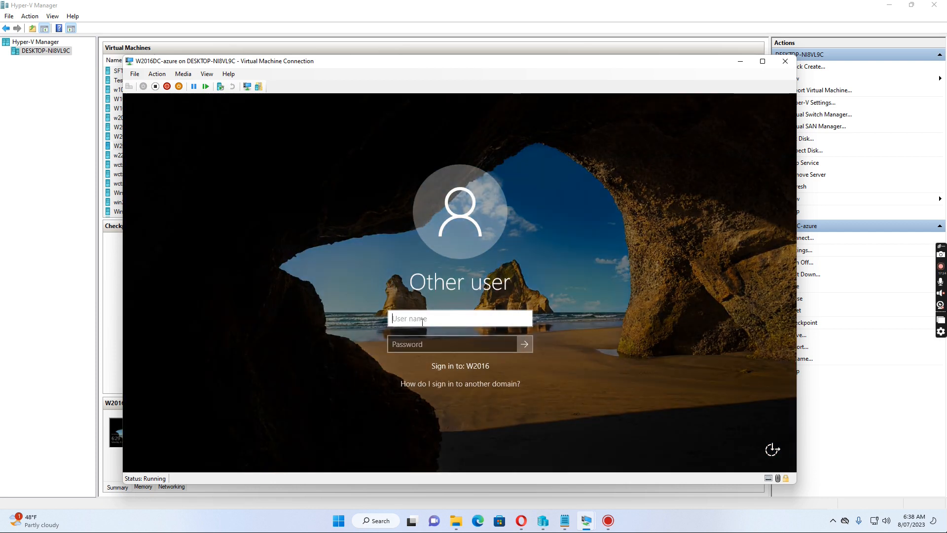
text(administr)
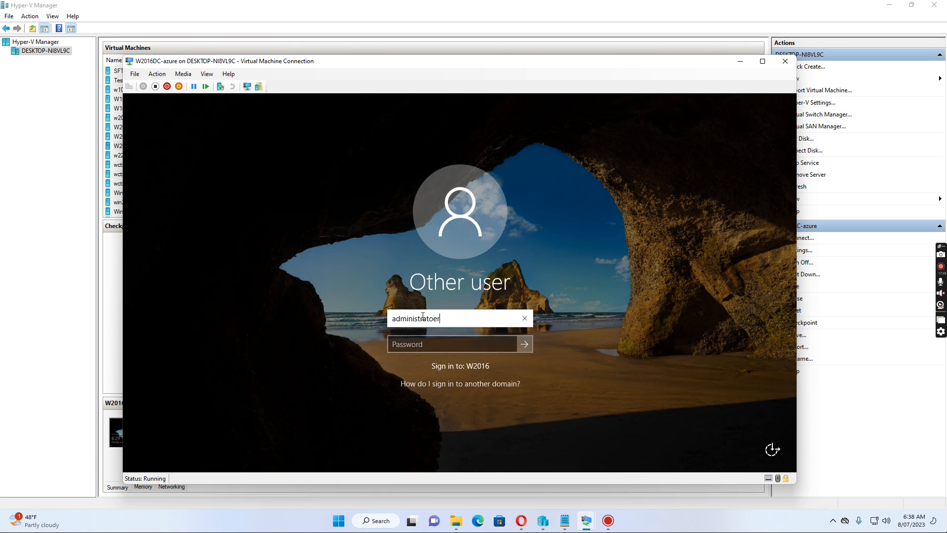
text(ator)
key(Tab)
text(P)
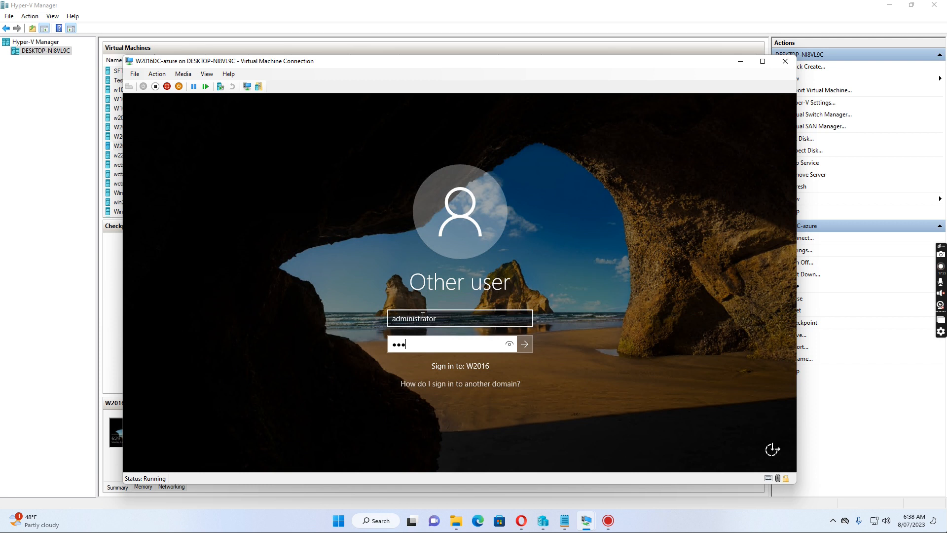
key(Return)
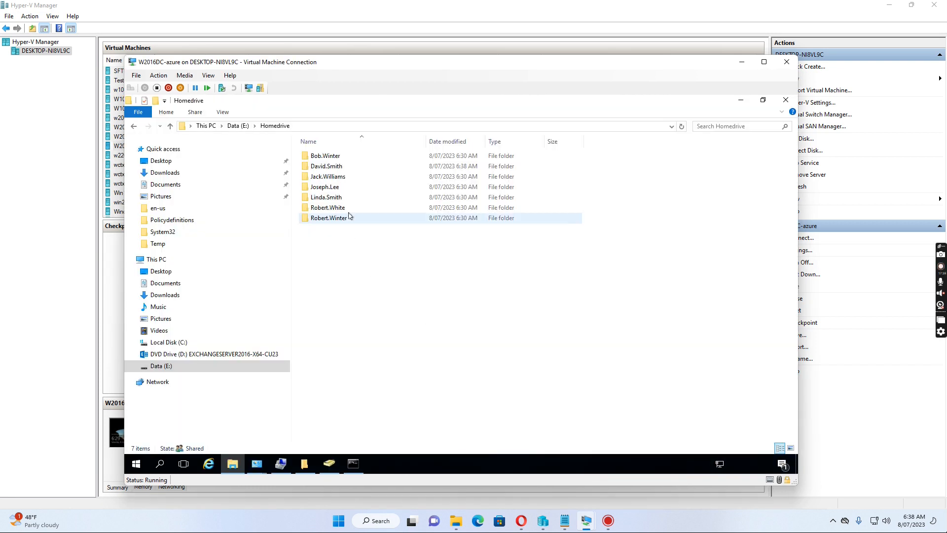
Open the user's folder in E:\Homedrive to reveal test document.txt and This is second file..txt
click(336, 170)
click(317, 169)
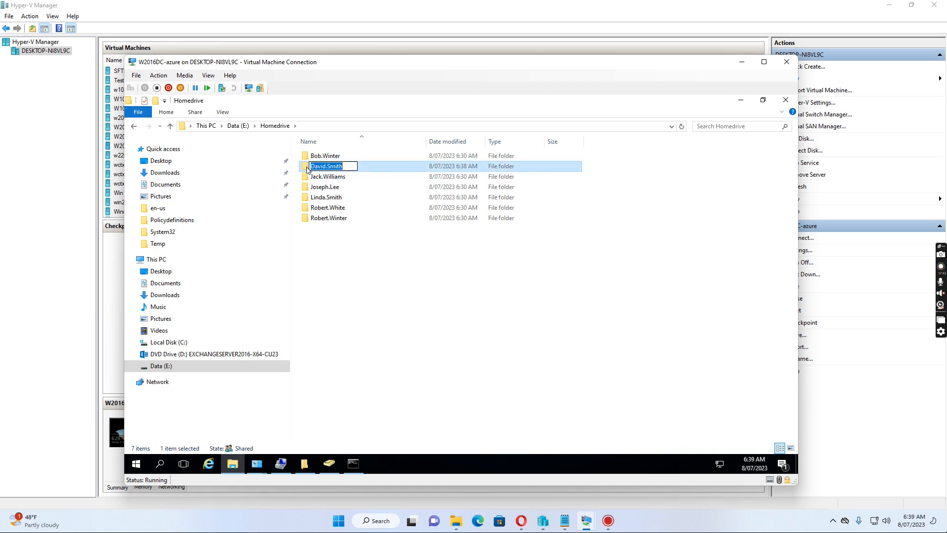
click(307, 167)
double_click(307, 167)
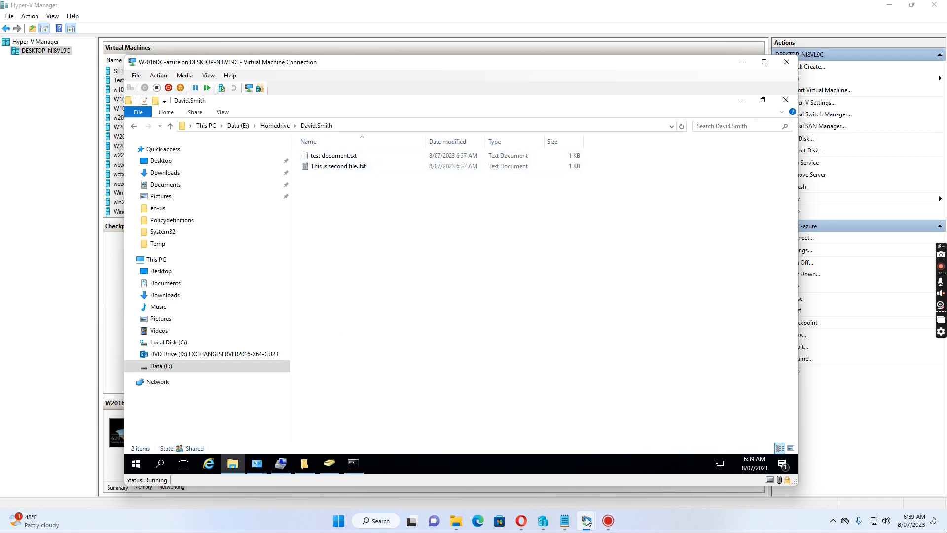
Reposition the W2016DC server window over Hyper-V Manager
mouse_move(588, 521)
mouse_move(532, 439)
drag(427, 65, 481, 106)
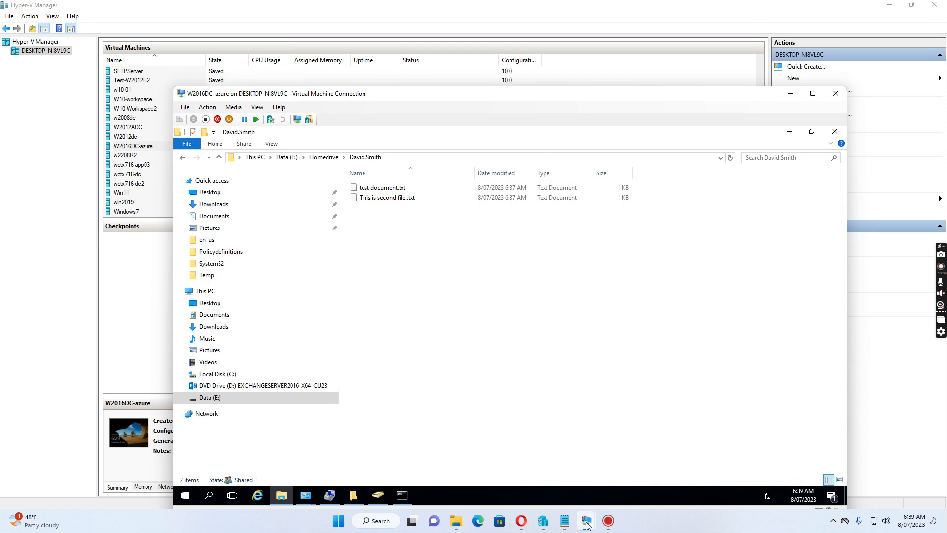
mouse_move(606, 448)
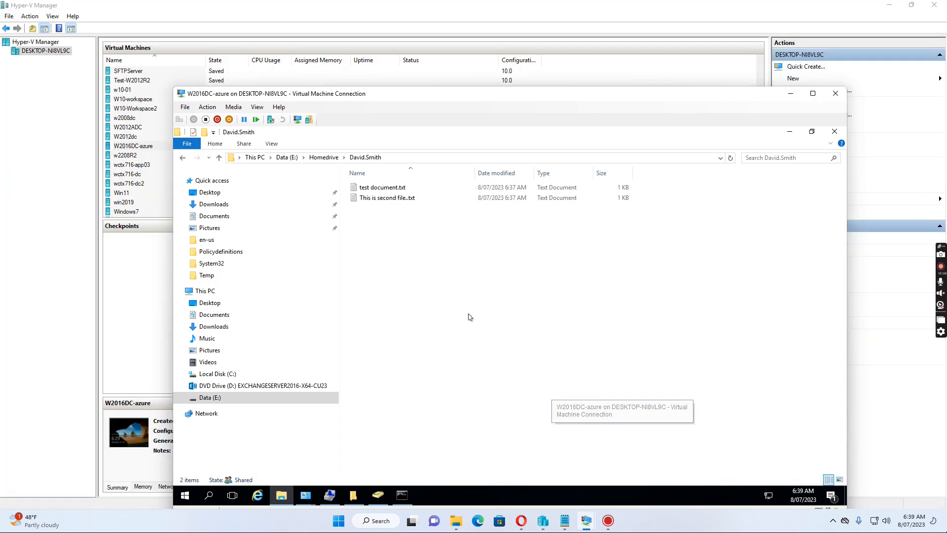
Open This is second file..txt and test document.txt in Notepad, confirming the line 'this is additional content.'
click(381, 201)
click(382, 201)
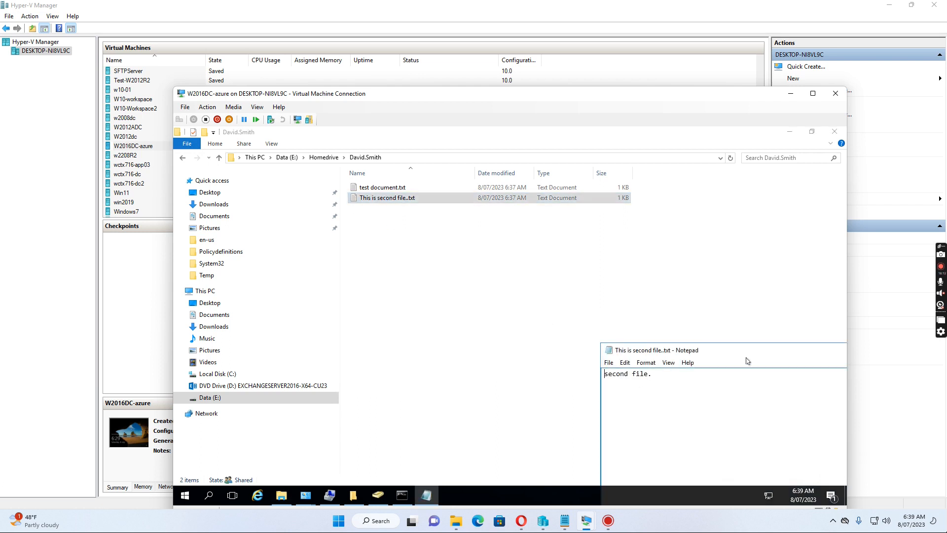
drag(748, 354, 450, 272)
double_click(378, 190)
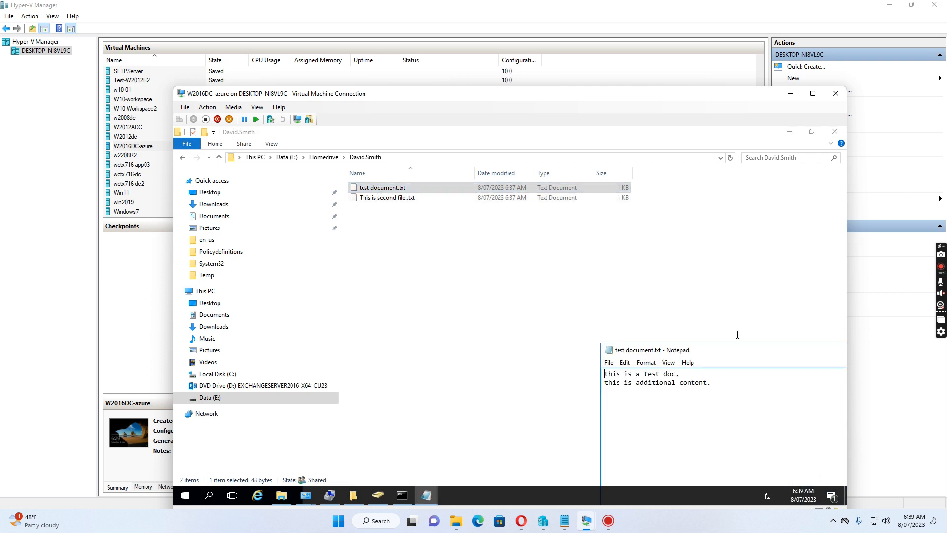
drag(764, 351, 478, 233)
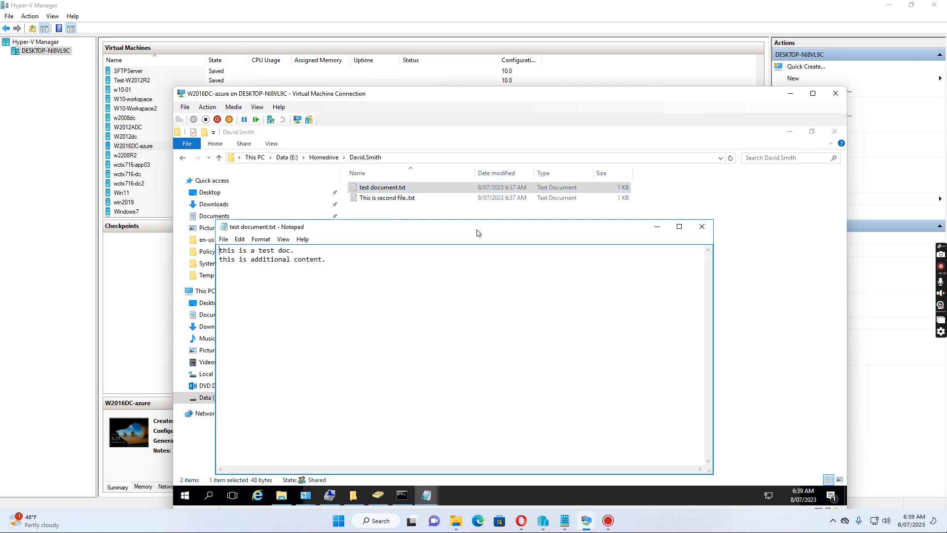